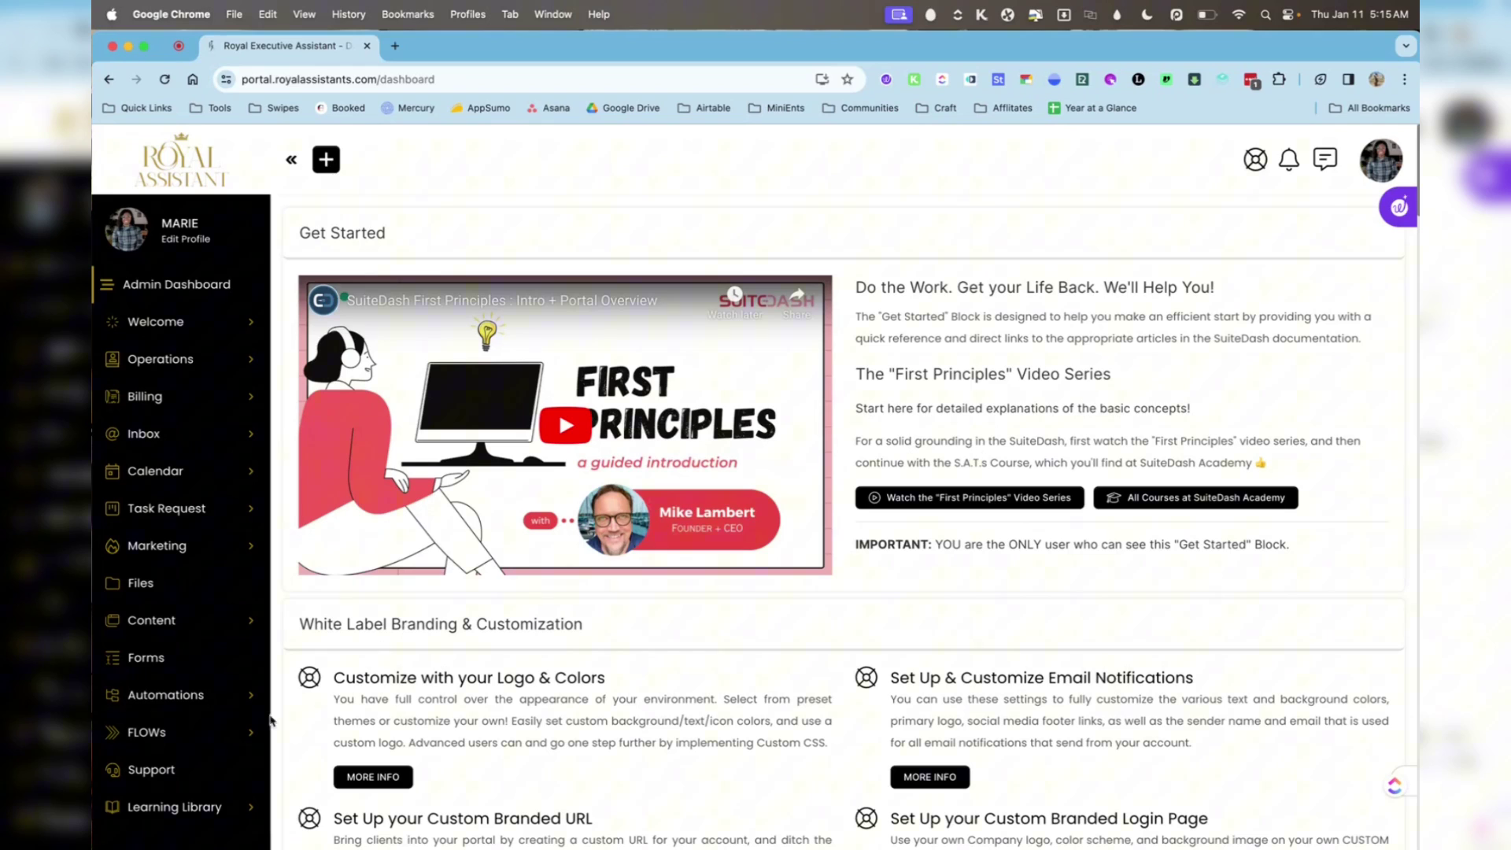
# Step: Expand FLOWs in the admin sidebar to reveal its FLOWs and Checklists pages
pyautogui.click(229, 733)
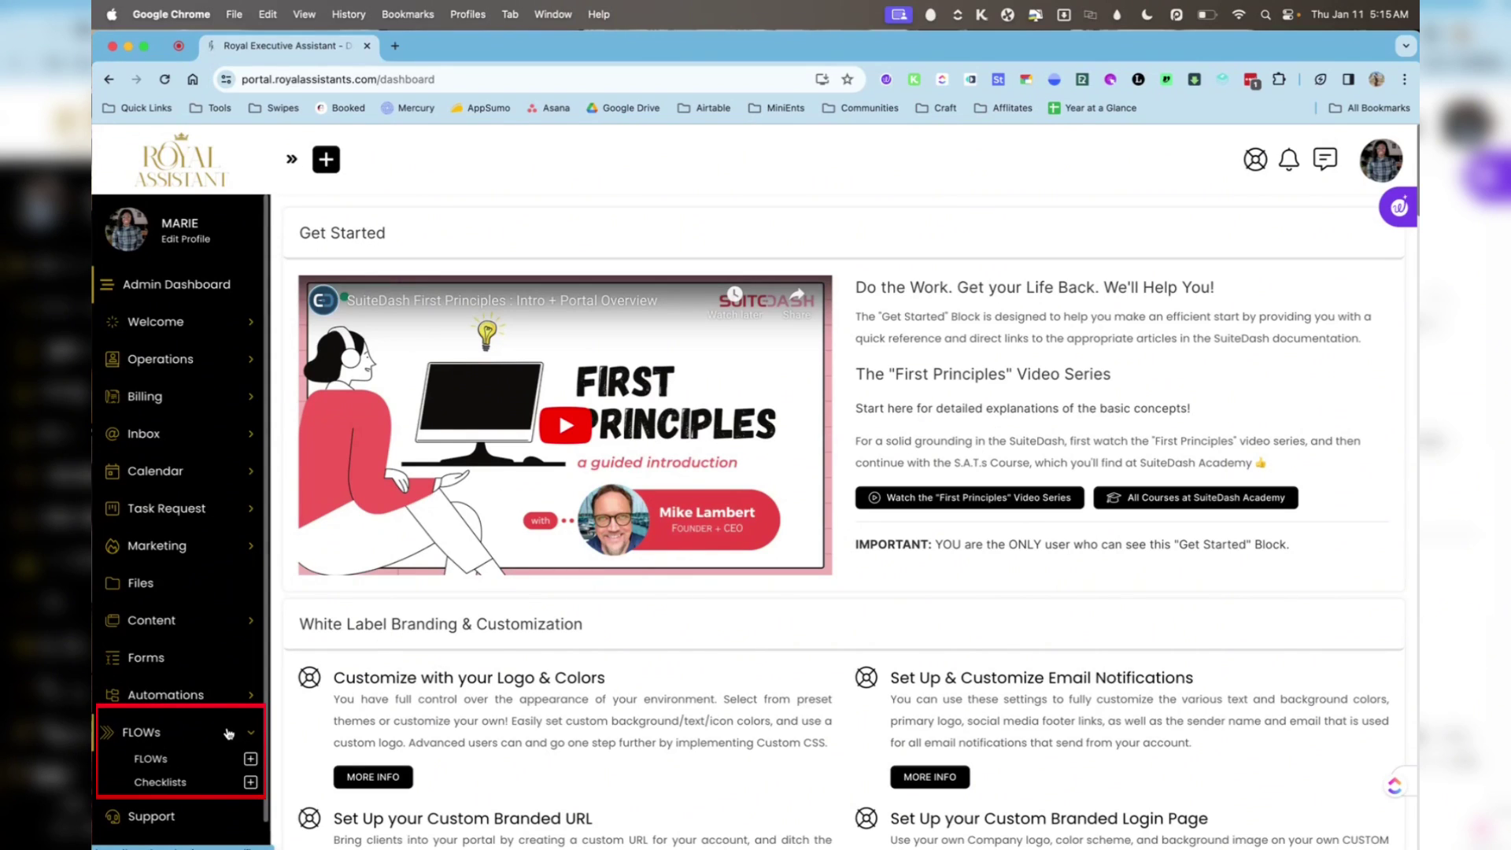
# Step: Create a new checklist from the Checklists page, leaving its usage on CRM Targets
pyautogui.click(178, 784)
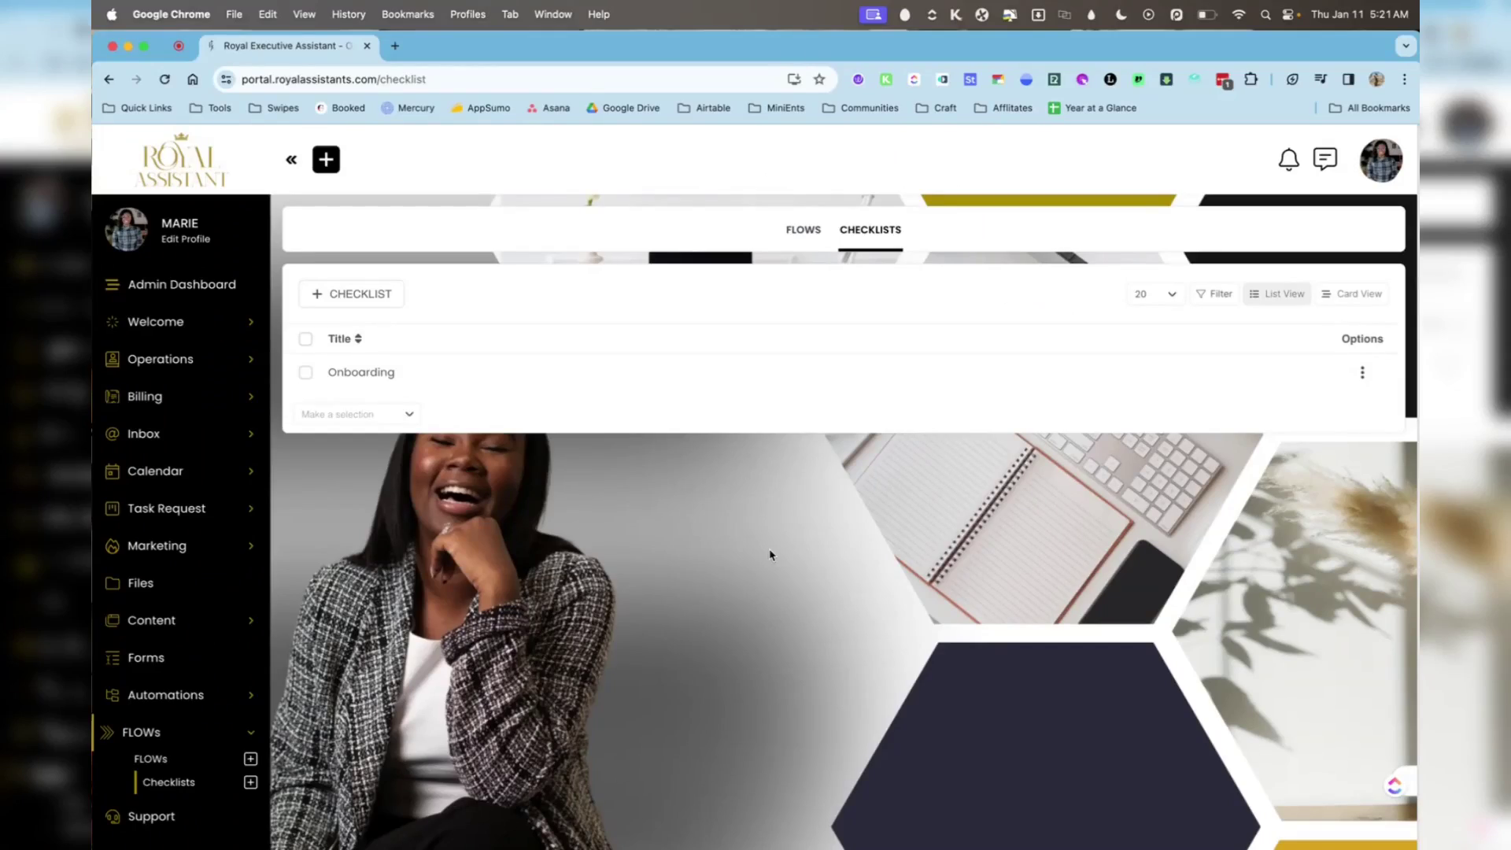
pyautogui.click(362, 296)
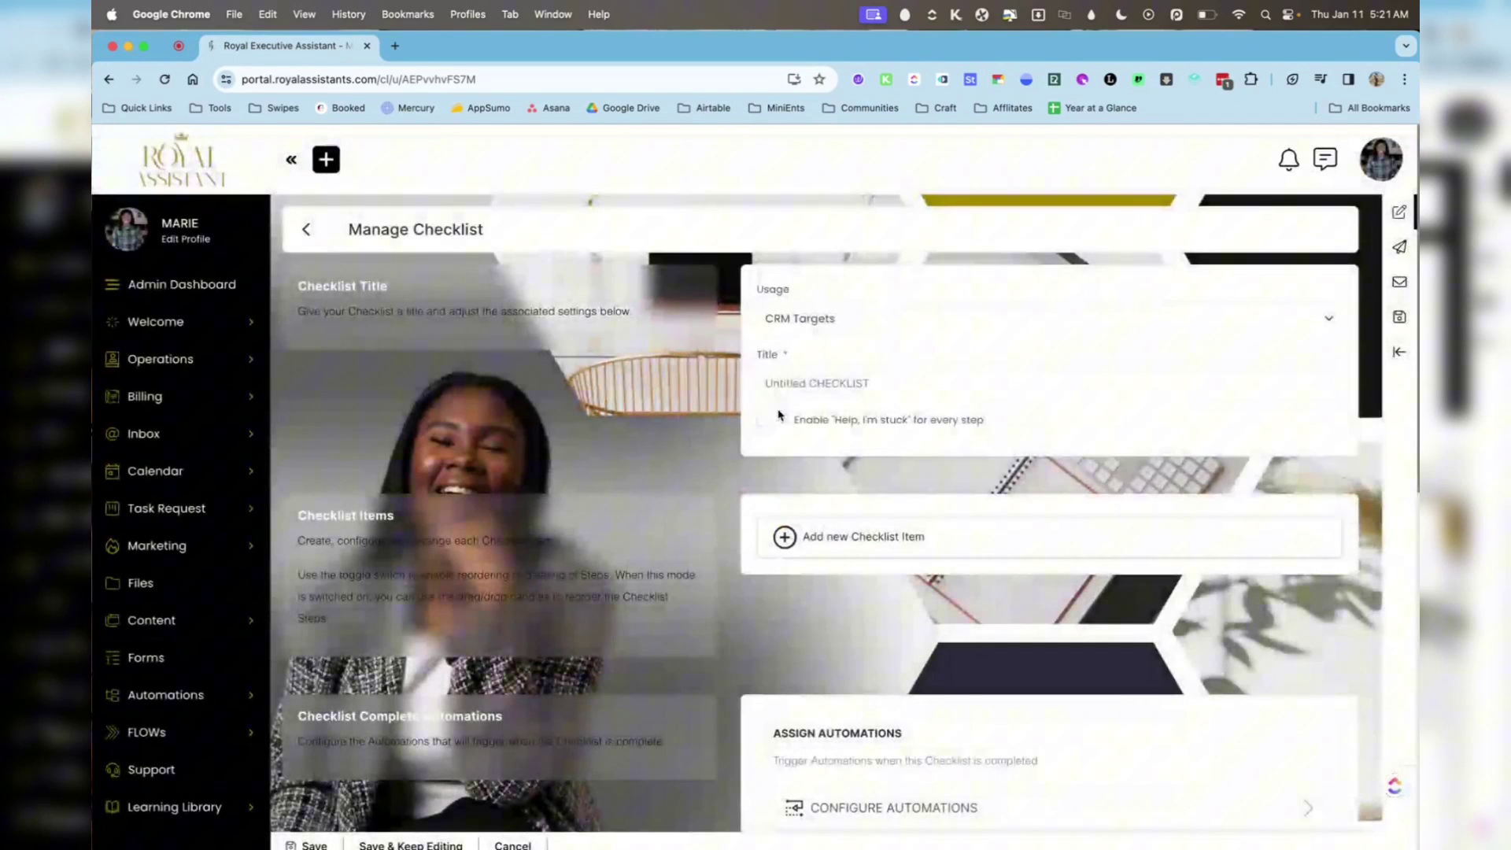
pyautogui.click(811, 323)
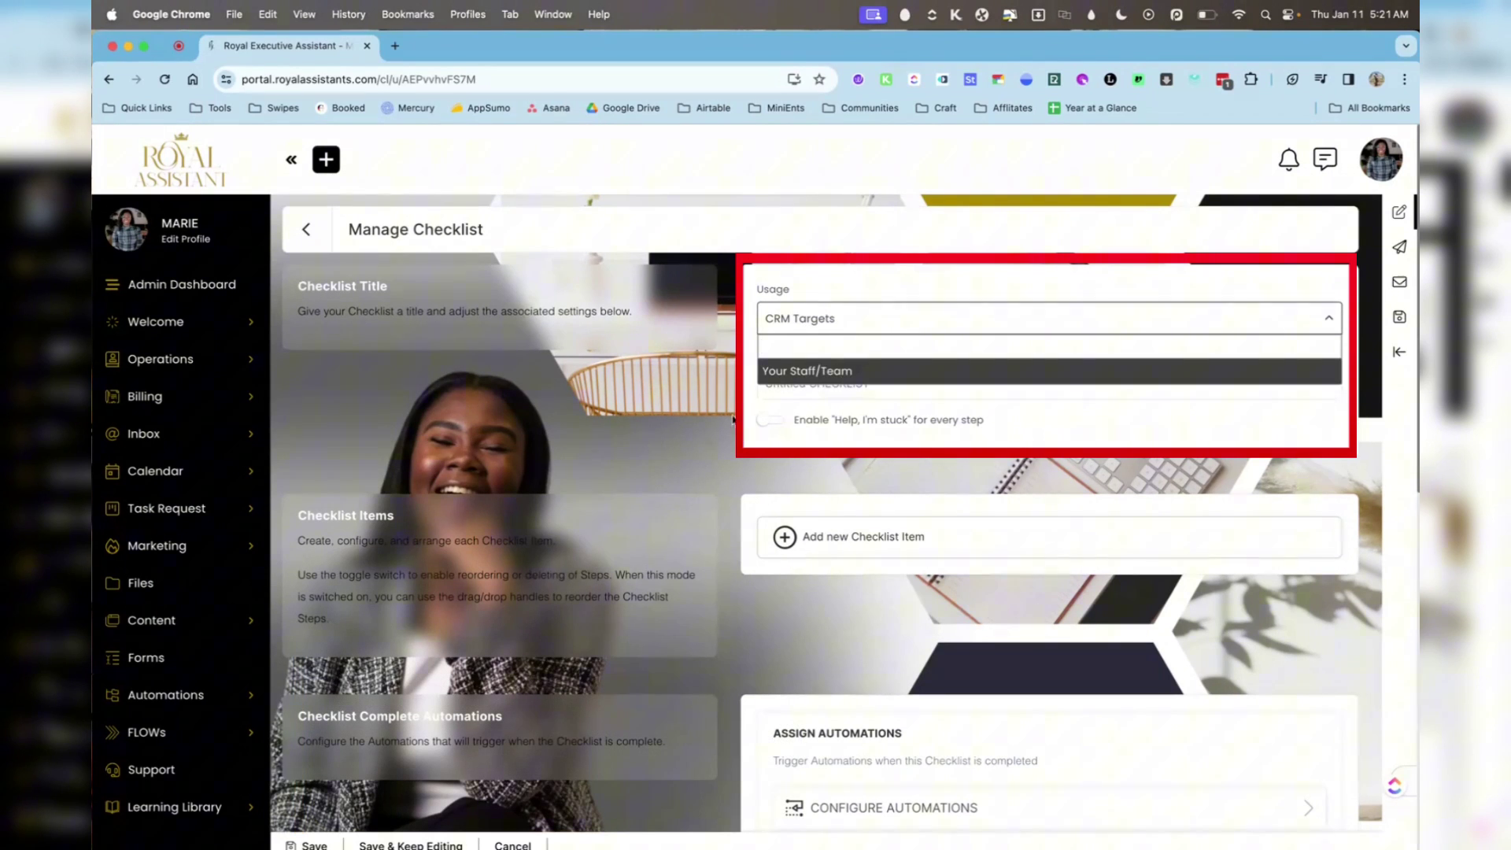
pyautogui.press('Escape')
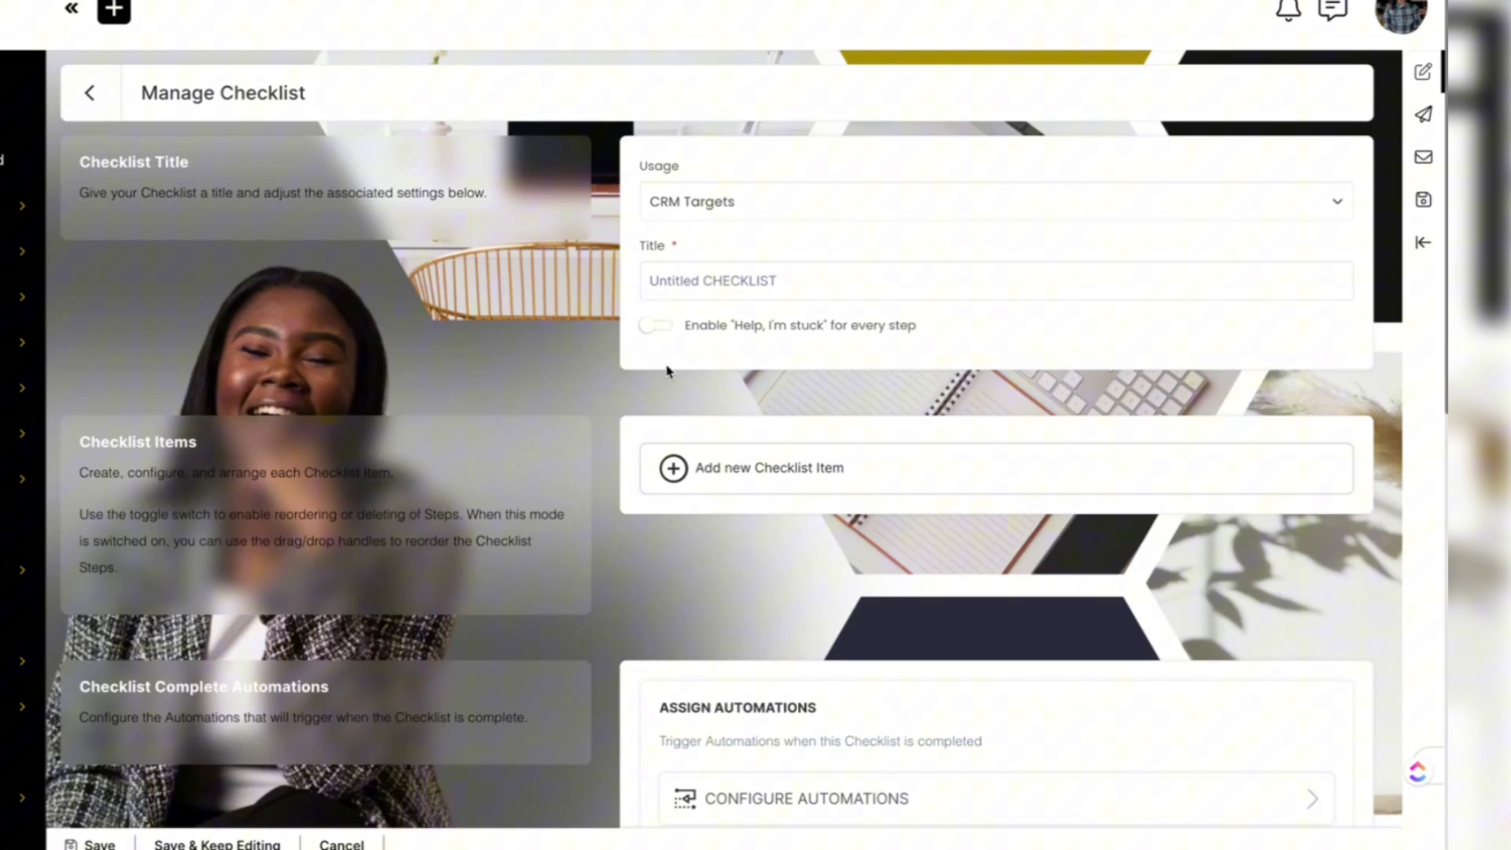
# Step: Add a first blank checklist item, keeping its link action at Do Nothing/No Action
pyautogui.click(702, 466)
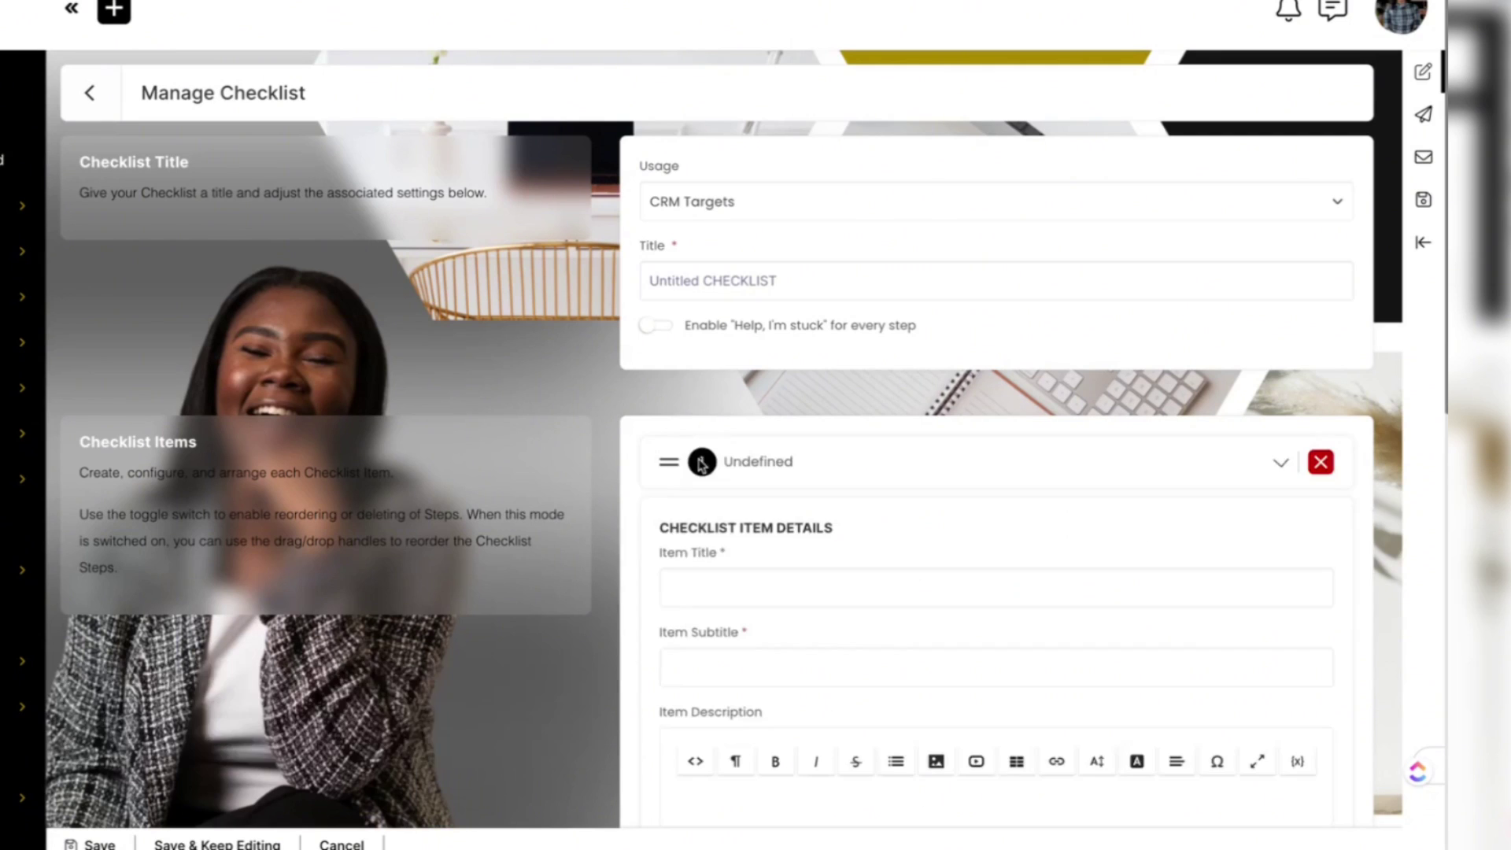
pyautogui.scroll(-4, 711, 598)
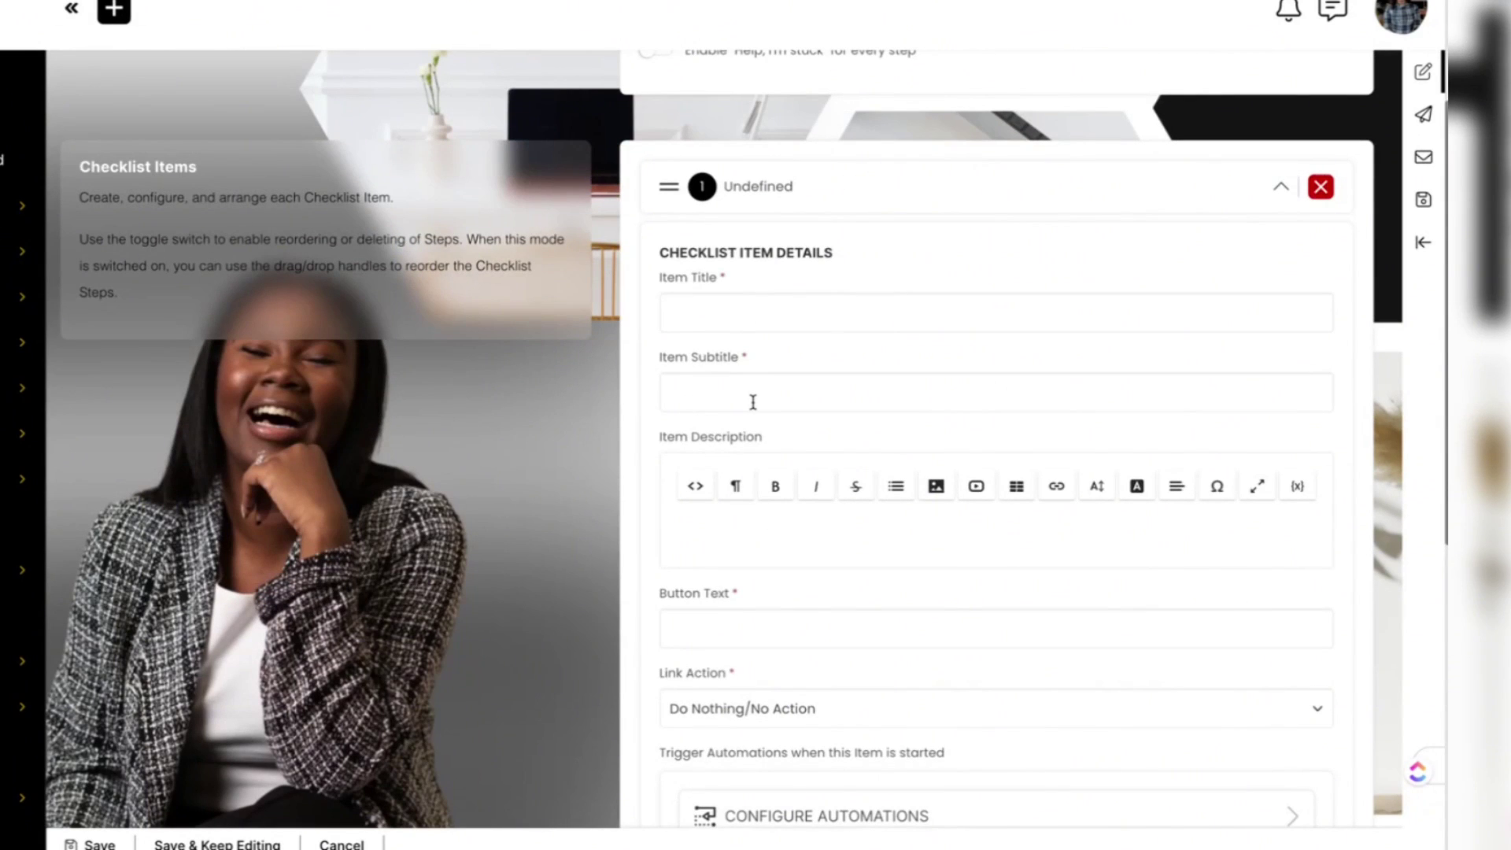
pyautogui.scroll(-3, 760, 437)
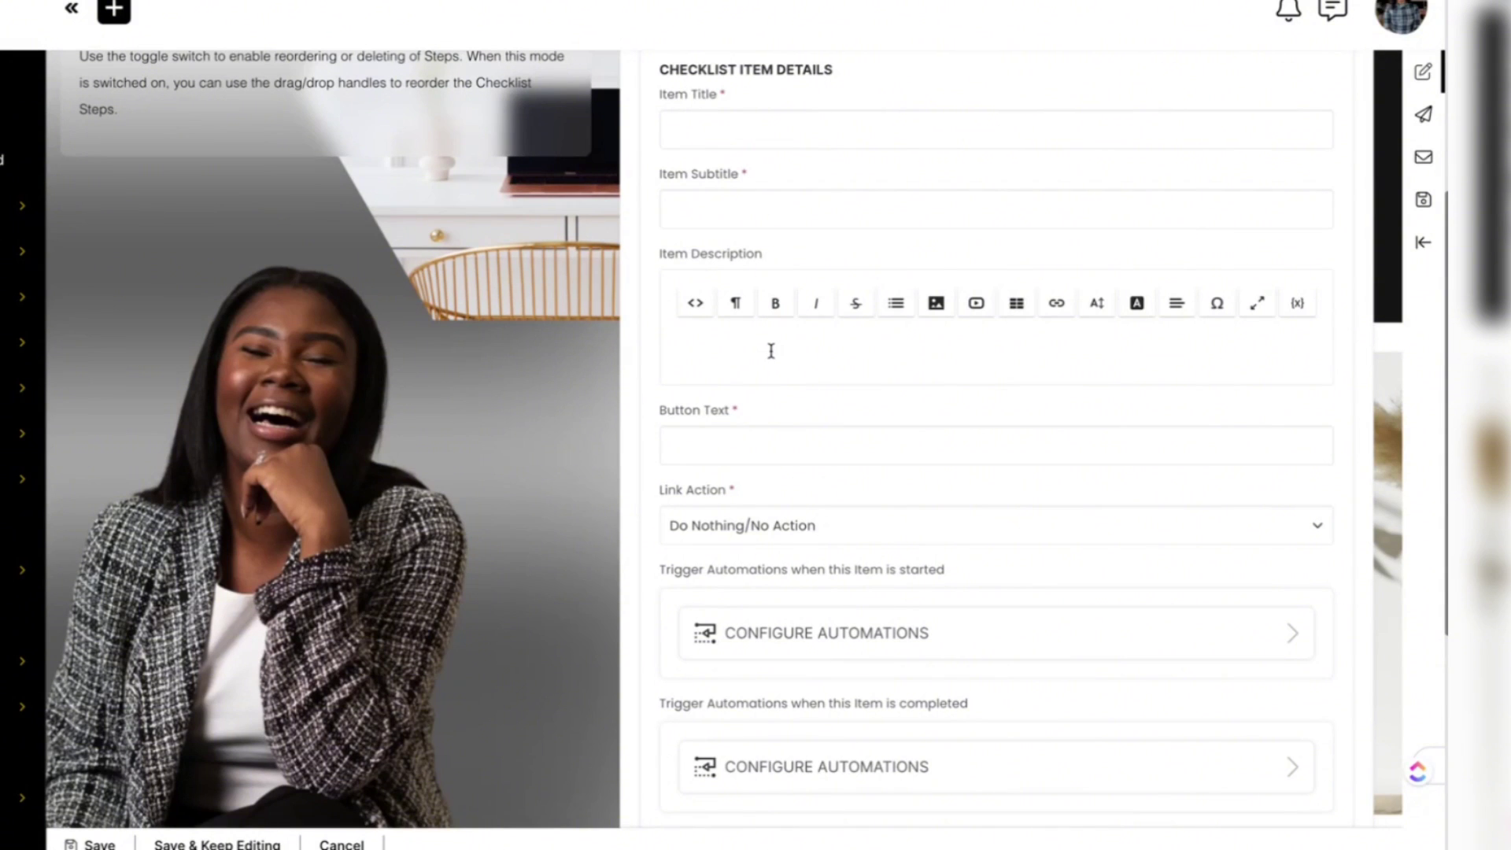
pyautogui.scroll(-2, 749, 489)
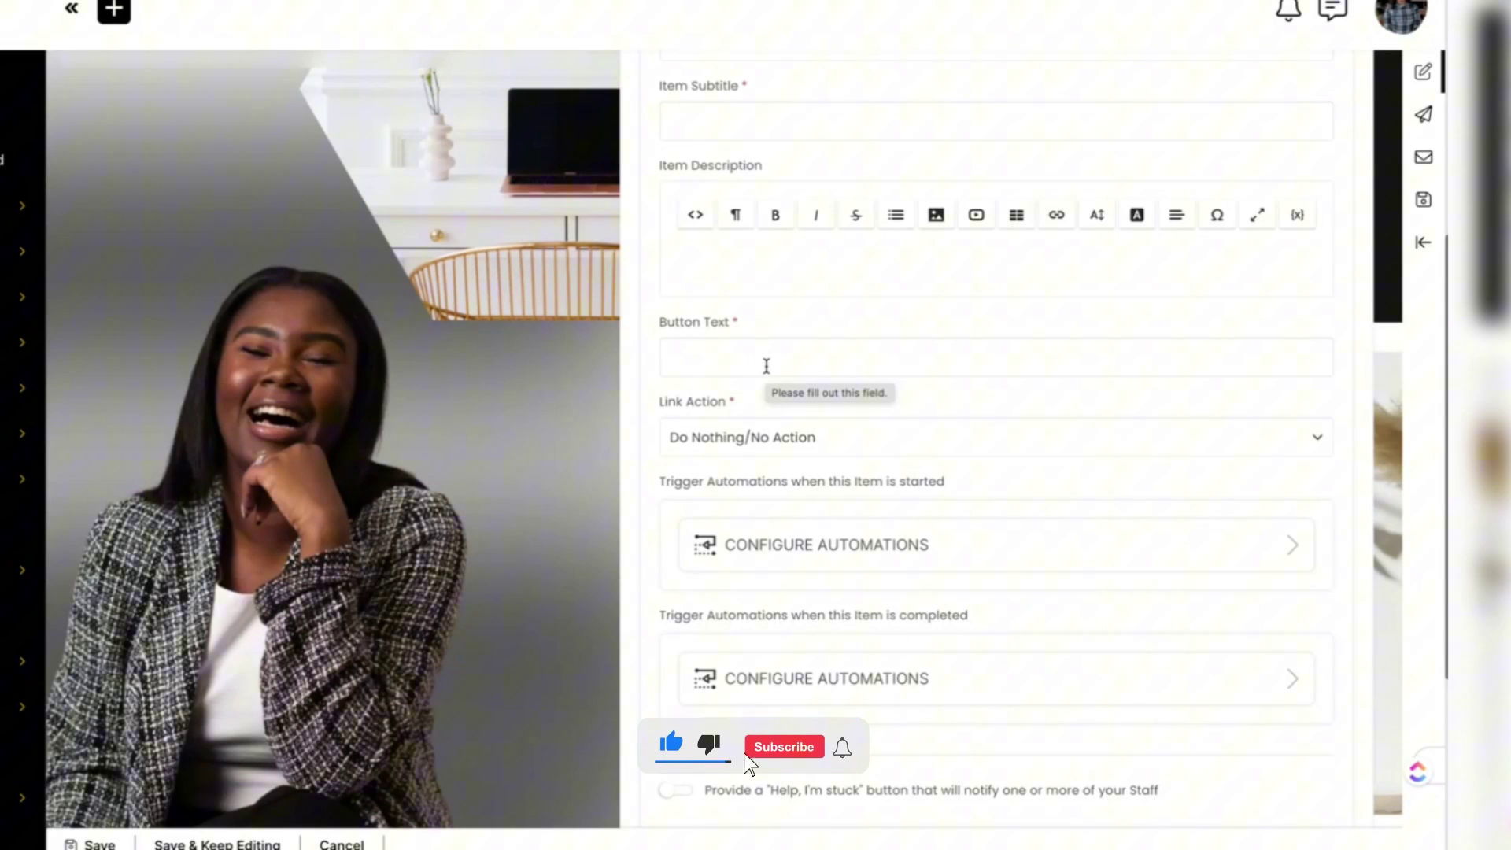
pyautogui.click(766, 437)
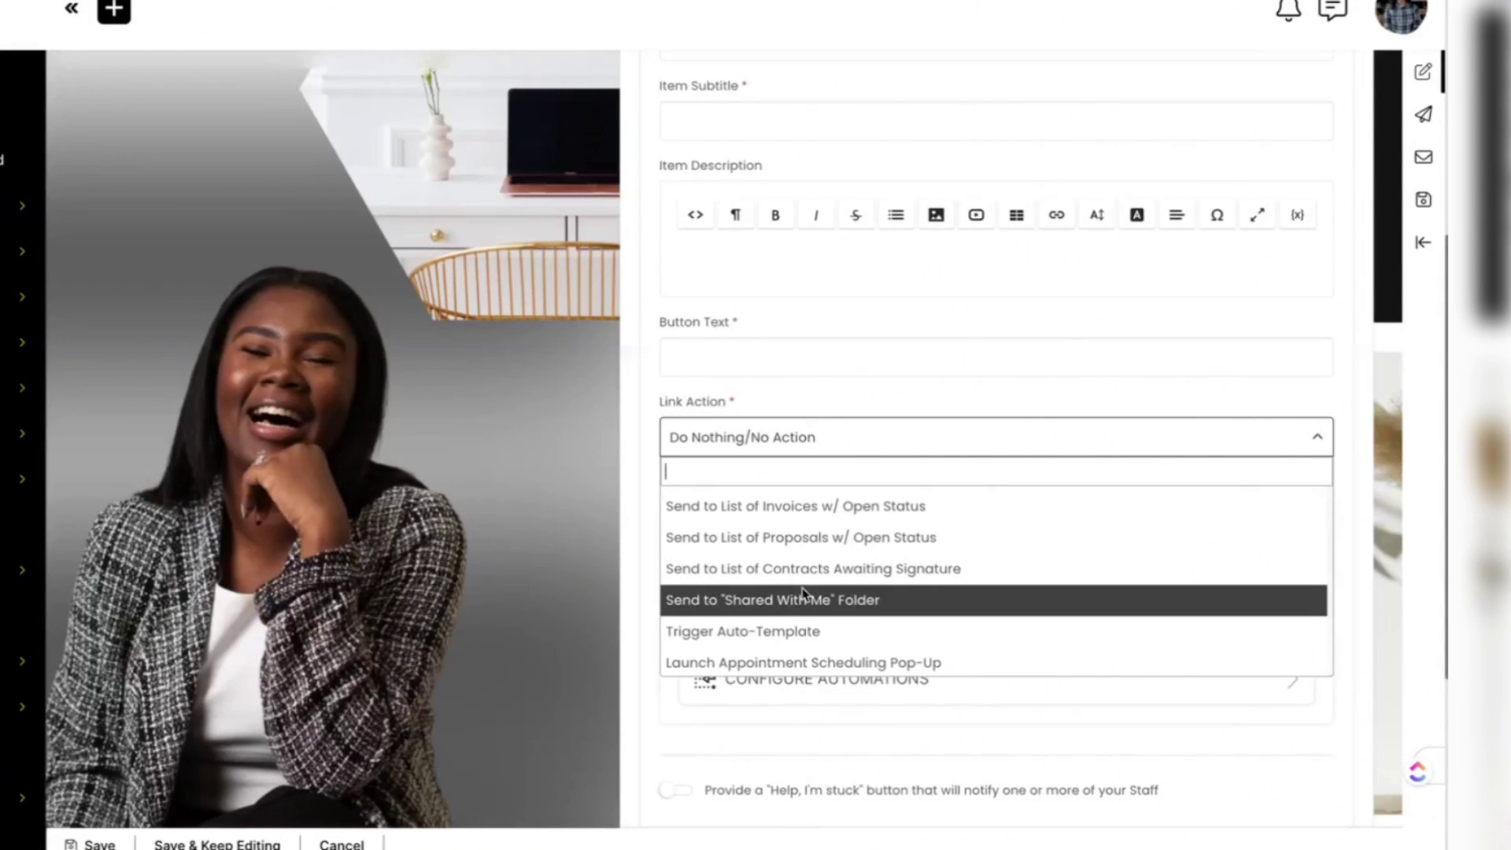
pyautogui.scroll(-1, 803, 592)
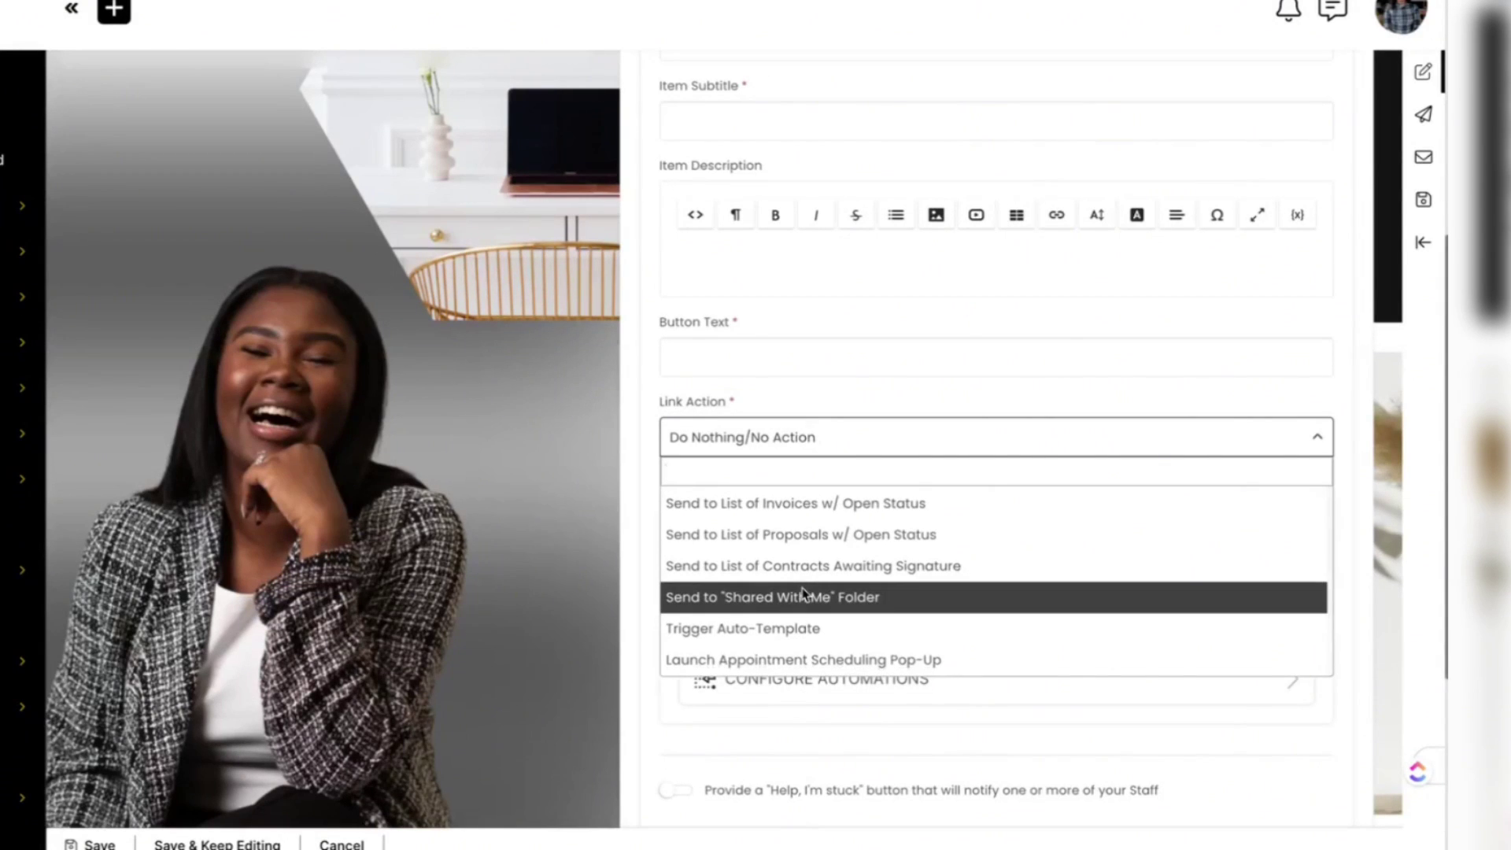
pyautogui.click(629, 497)
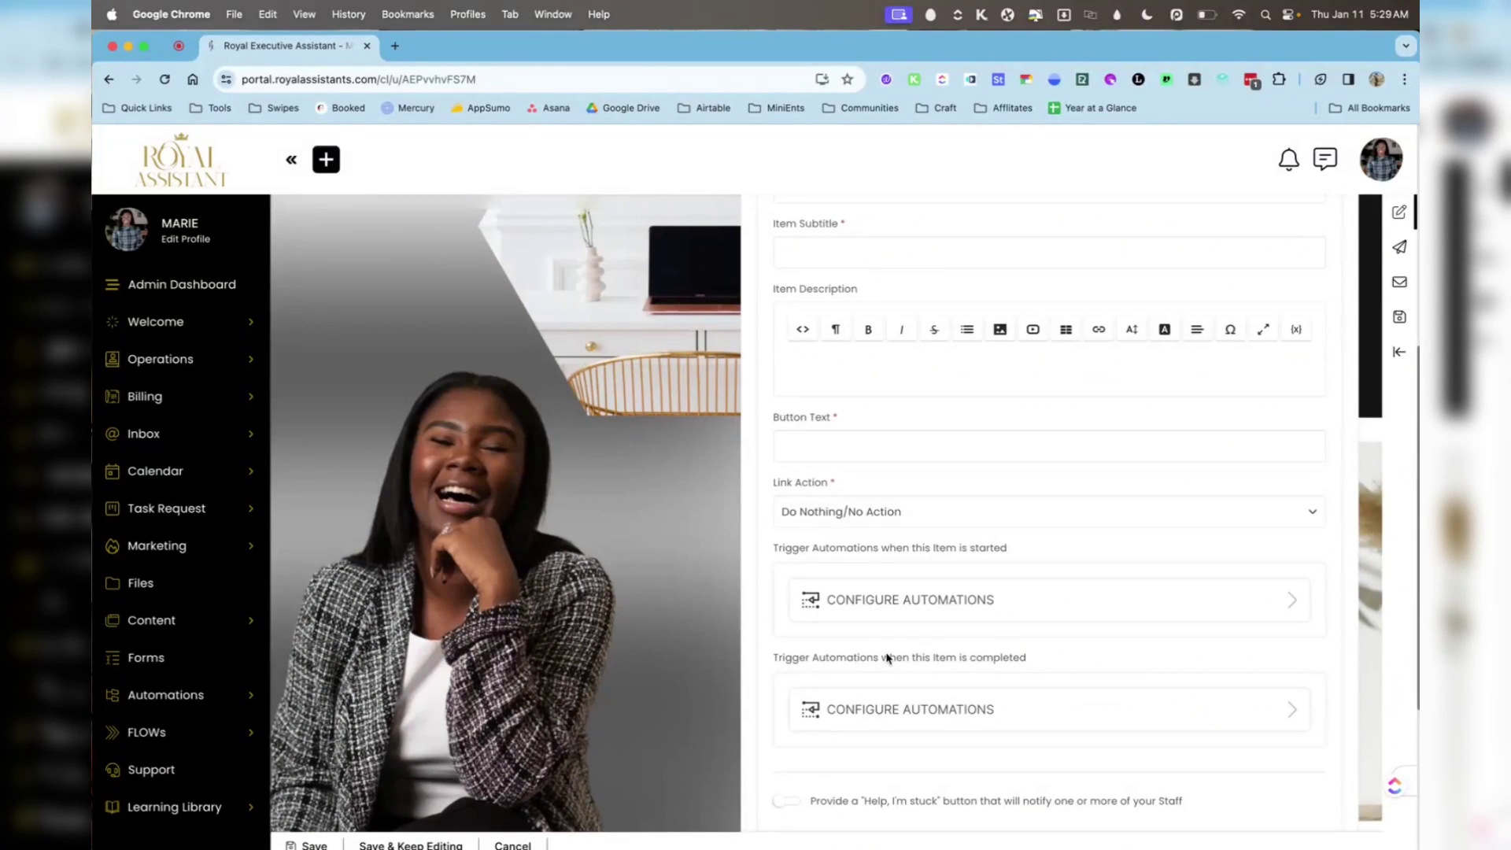
pyautogui.click(925, 610)
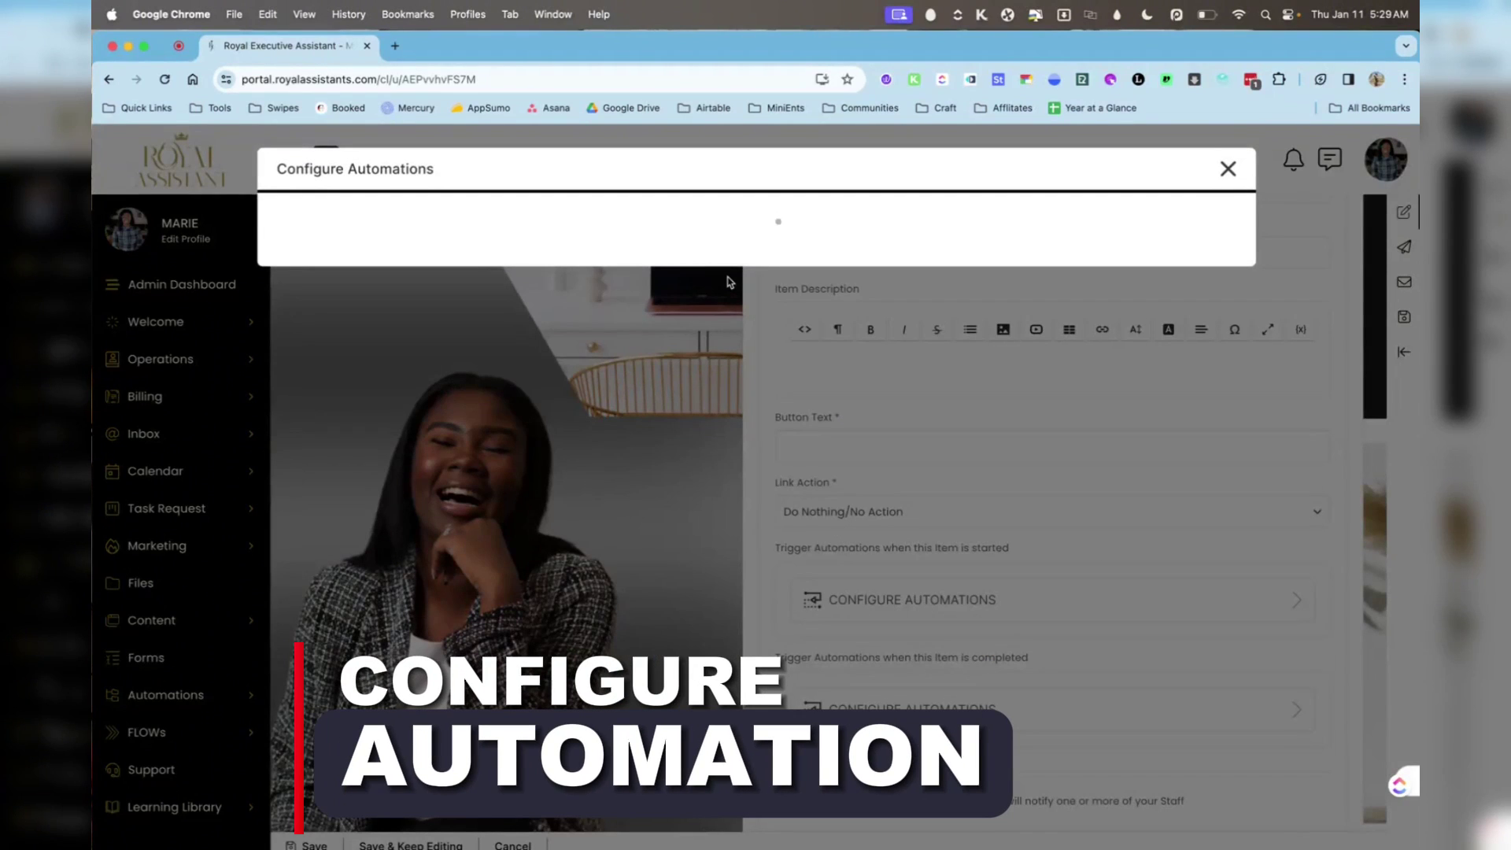
pyautogui.click(770, 234)
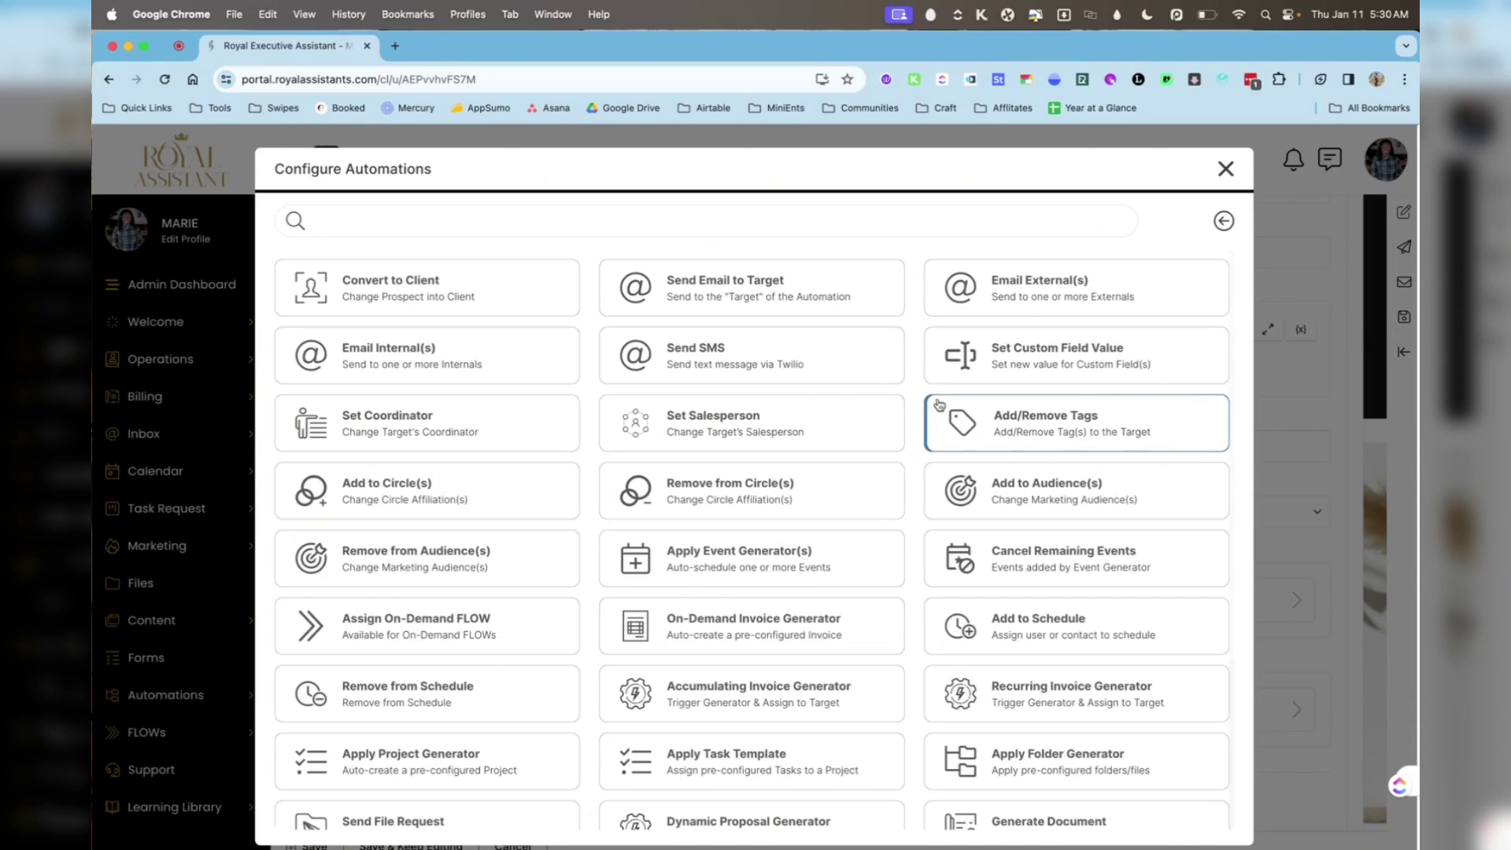
pyautogui.click(1226, 169)
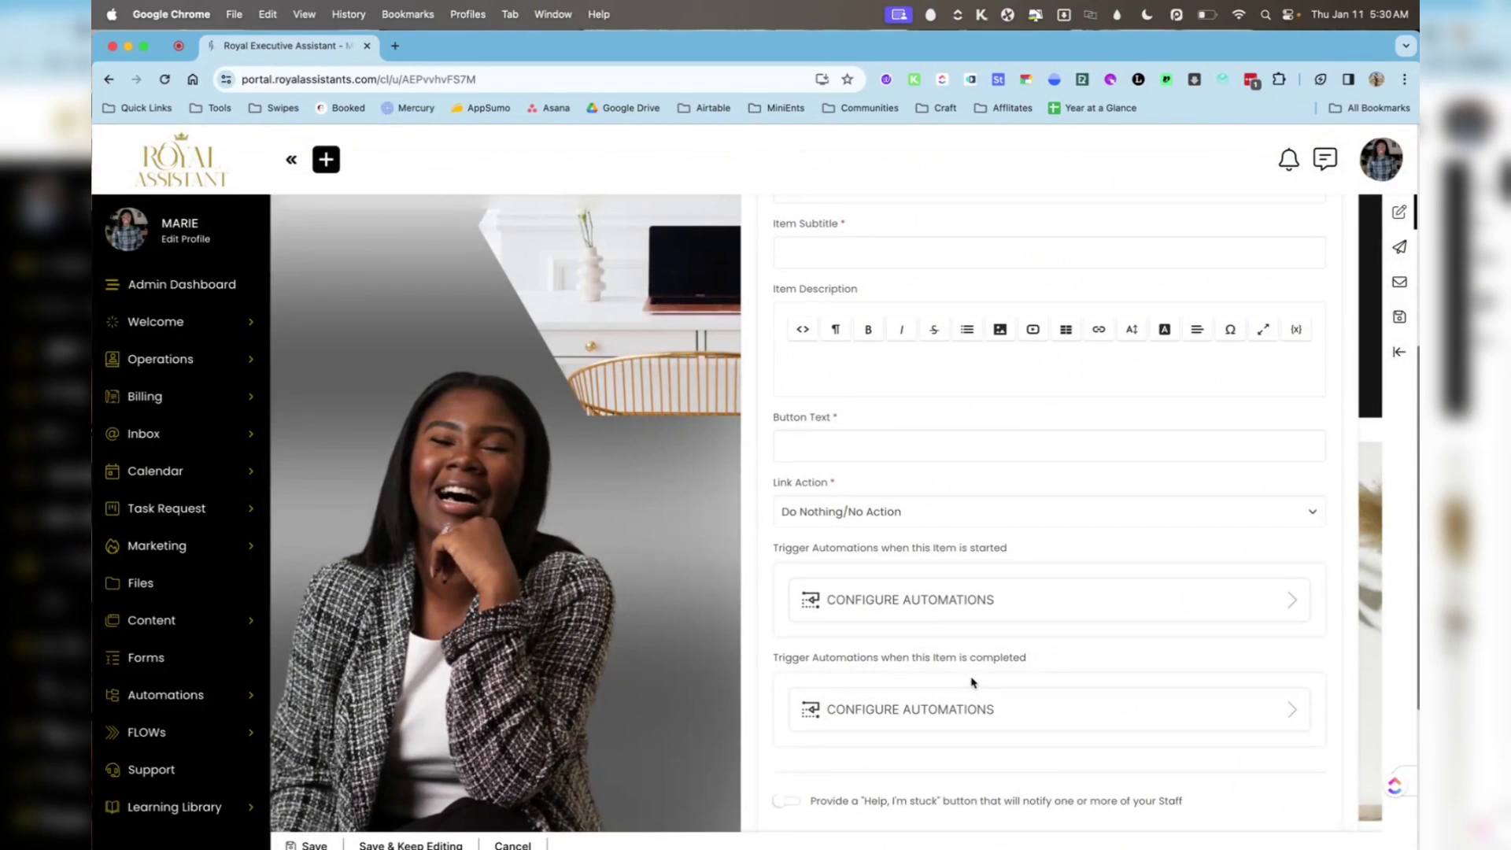
pyautogui.click(980, 712)
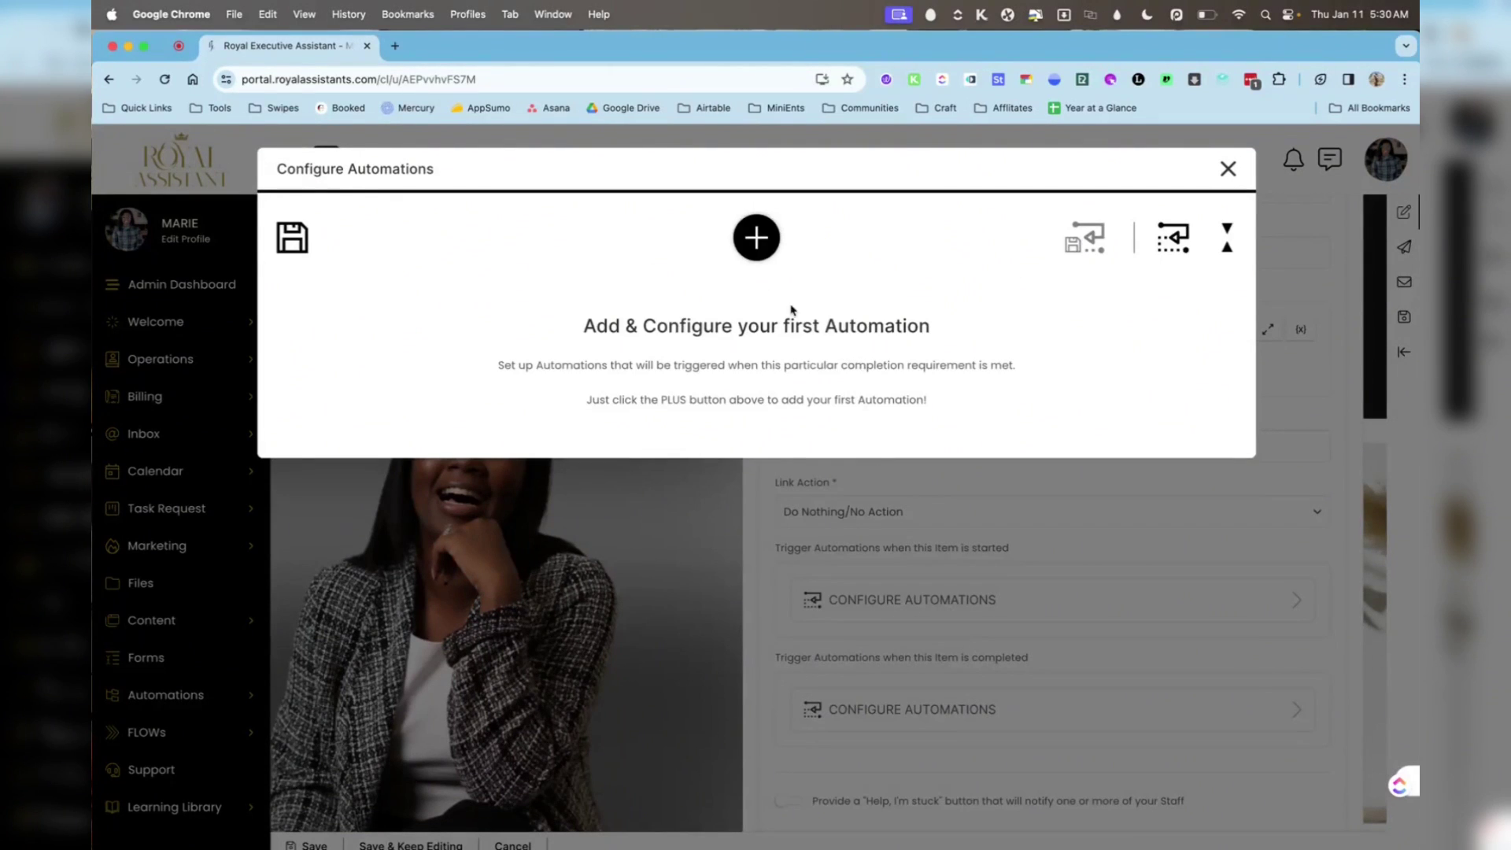
pyautogui.click(773, 251)
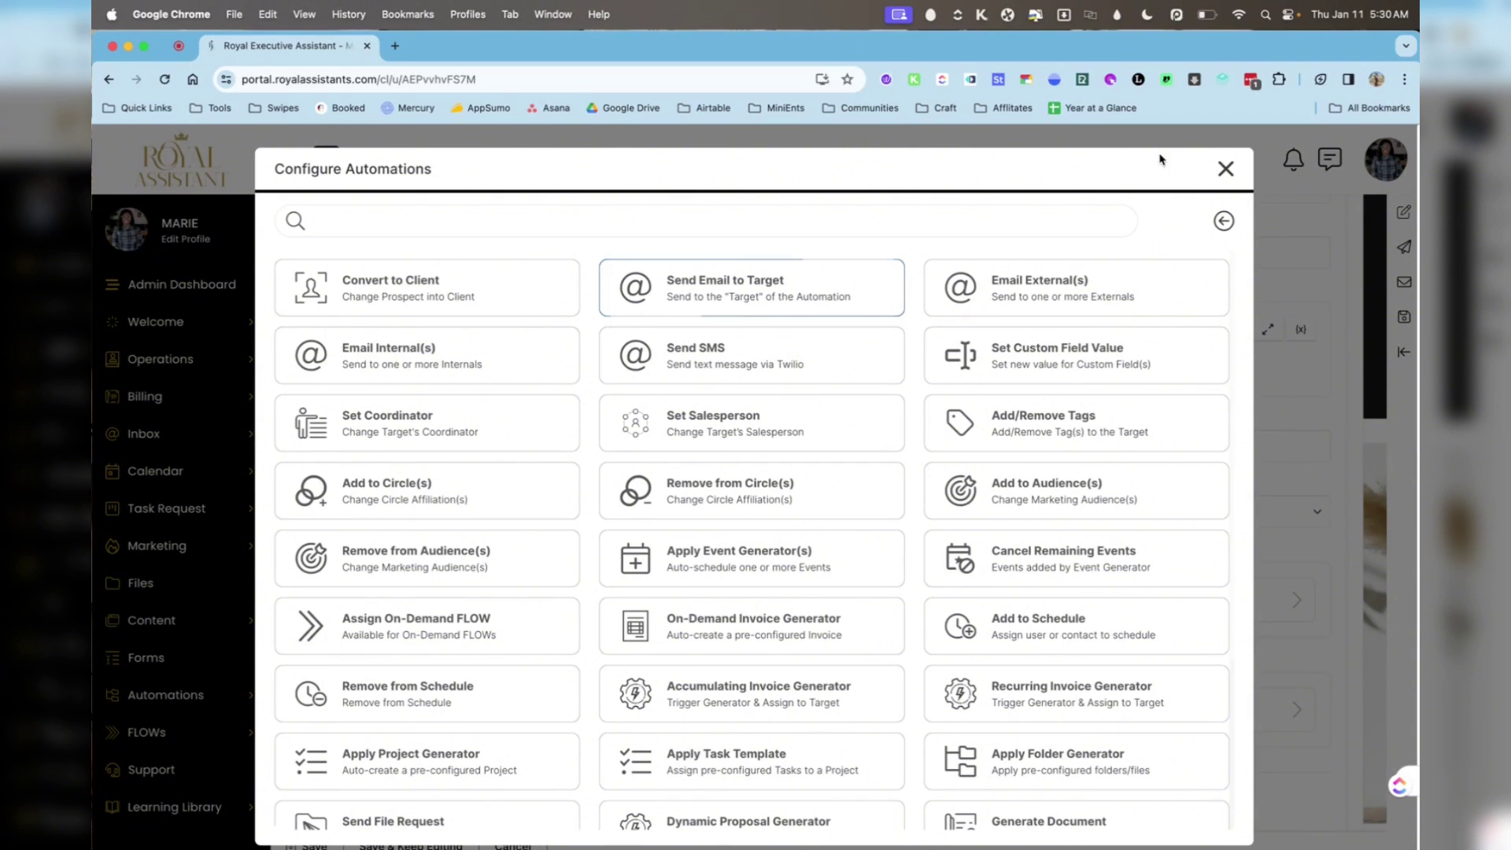
# Step: Skip automations, add a second checklist item, and review the Checklist Assigned Notification e-mail
pyautogui.click(1226, 168)
pyautogui.scroll(-4, 1044, 623)
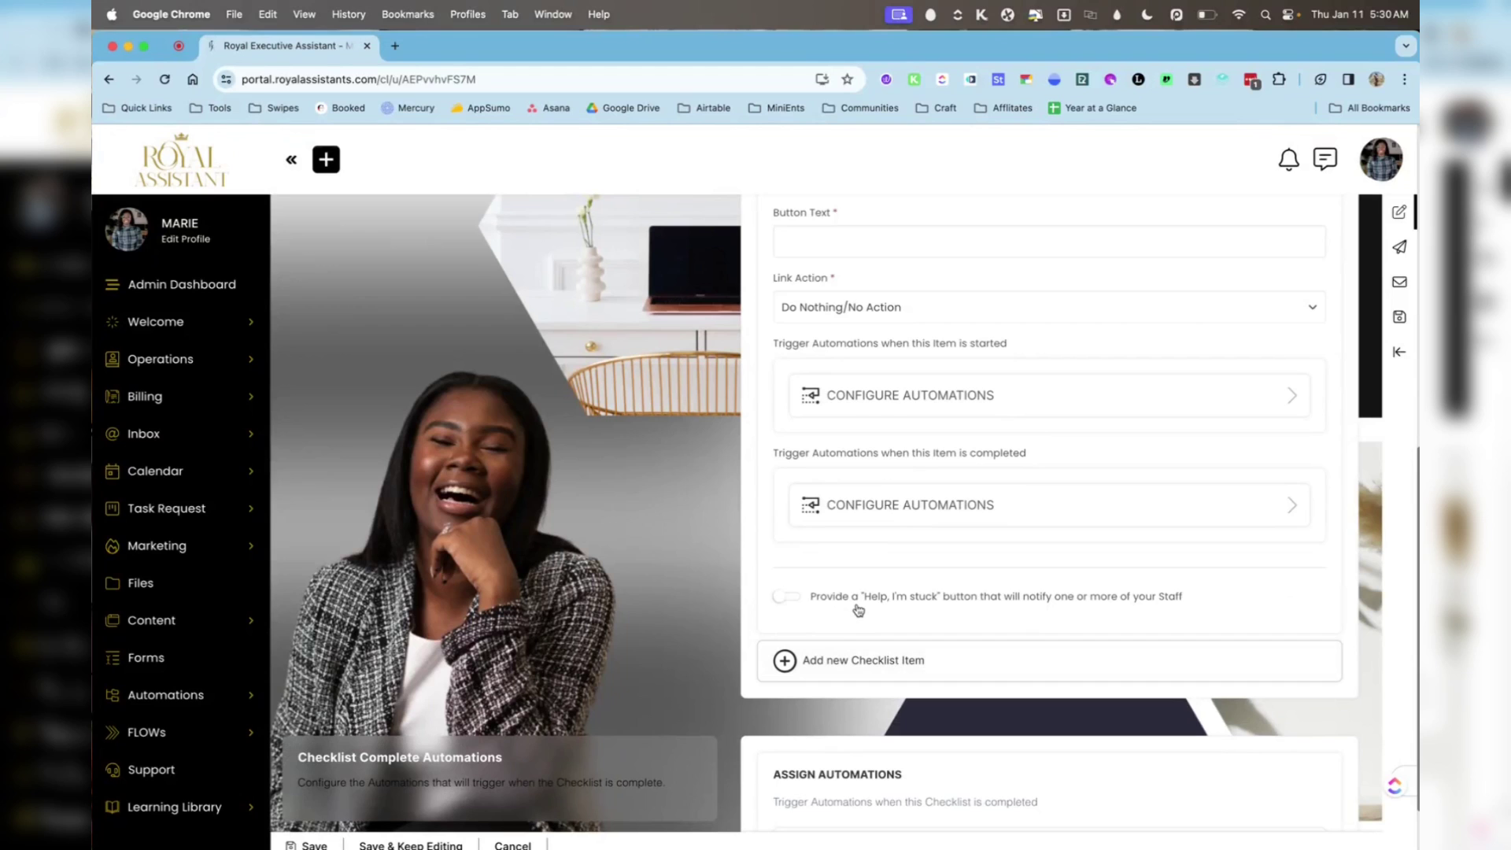
pyautogui.click(820, 663)
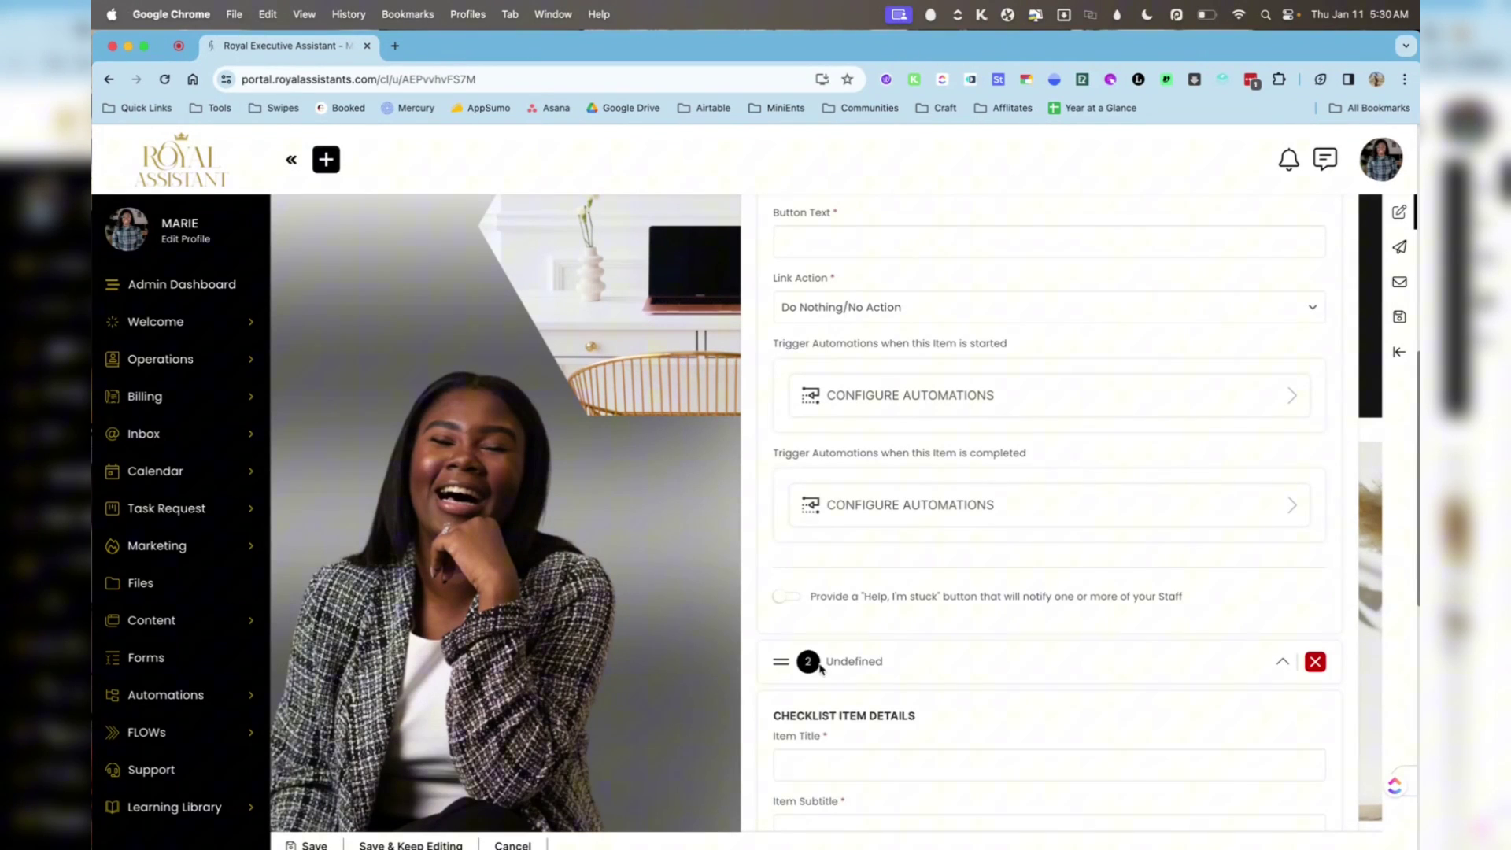
pyautogui.scroll(-8, 820, 667)
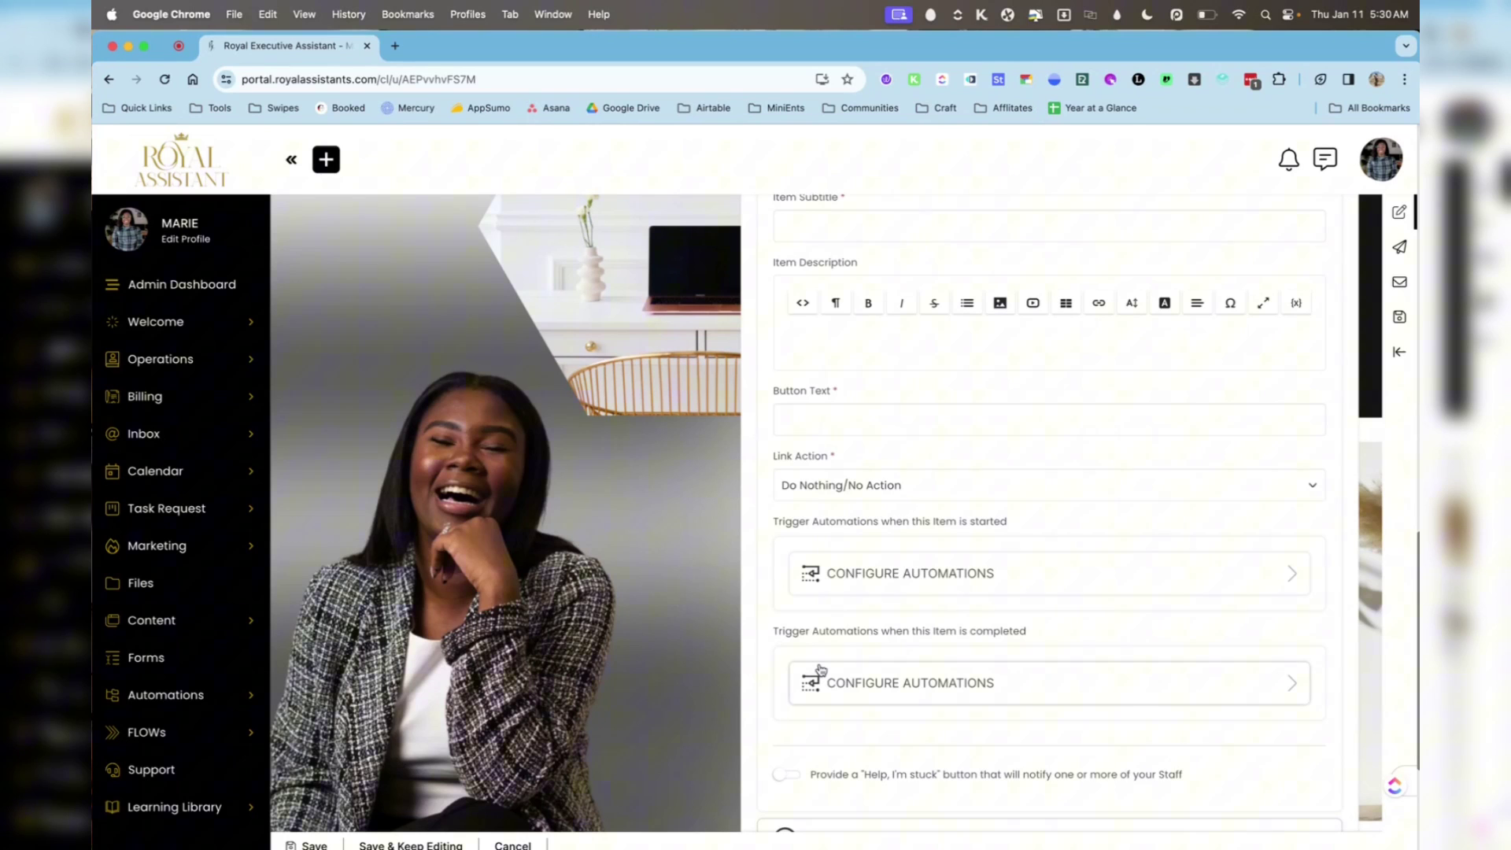
pyautogui.click(1399, 283)
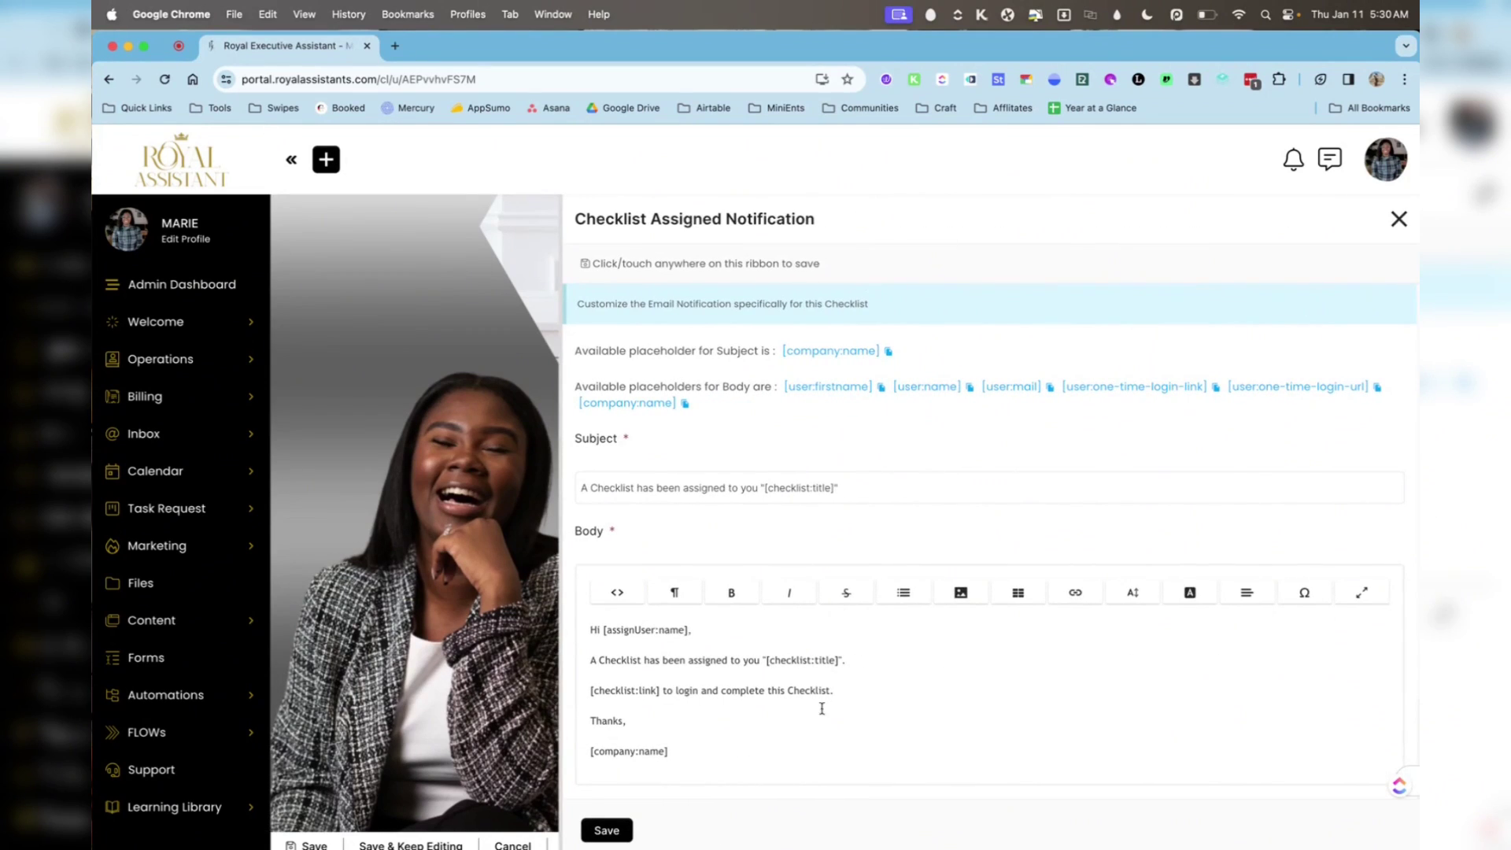
pyautogui.scroll(-3, 822, 708)
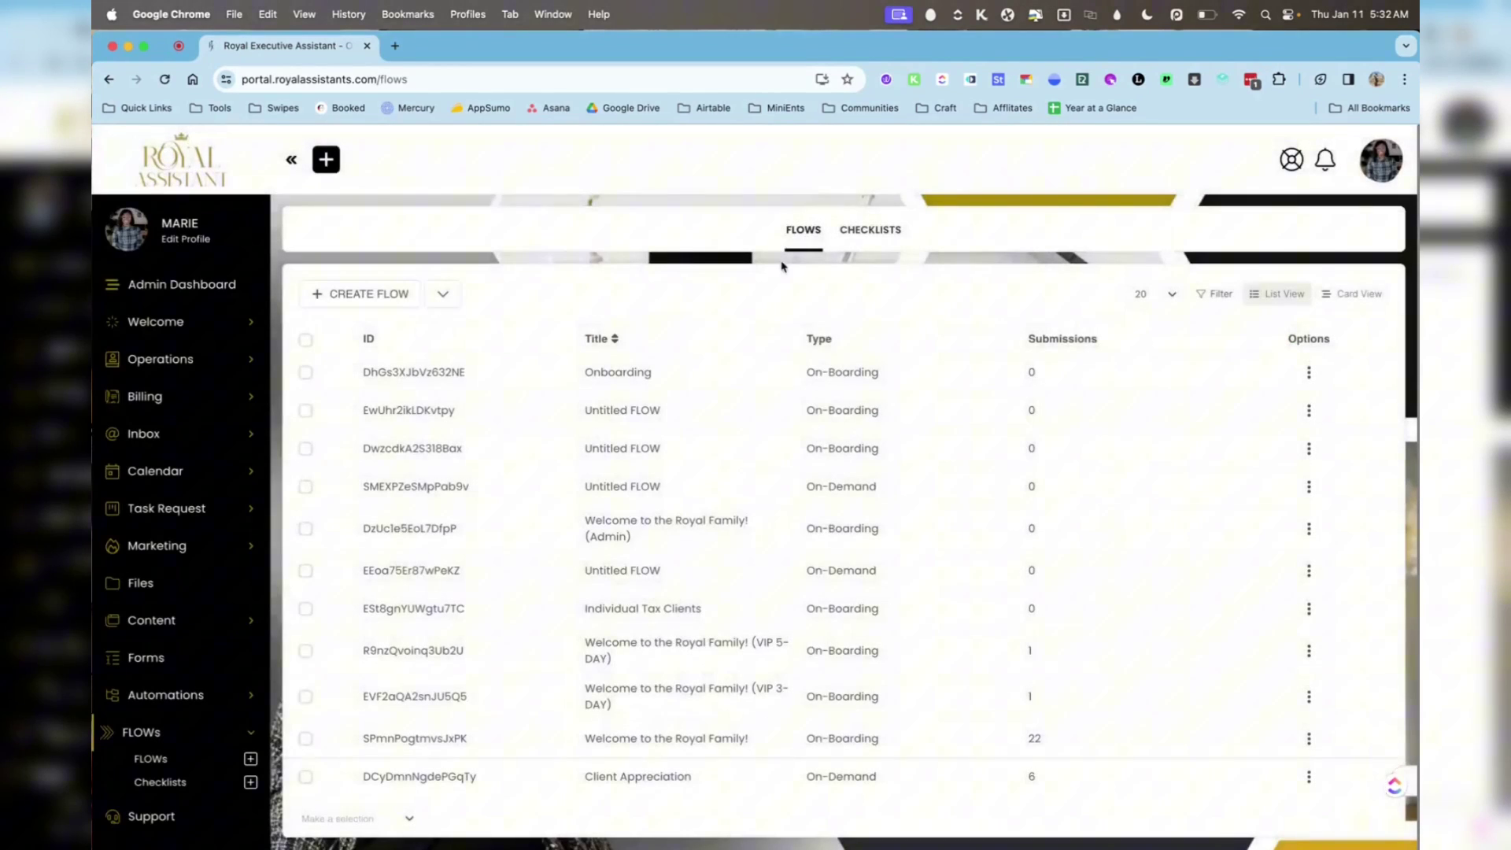
# Step: Preview the Onboarding FLOW from its row's Options menu
pyautogui.click(1309, 373)
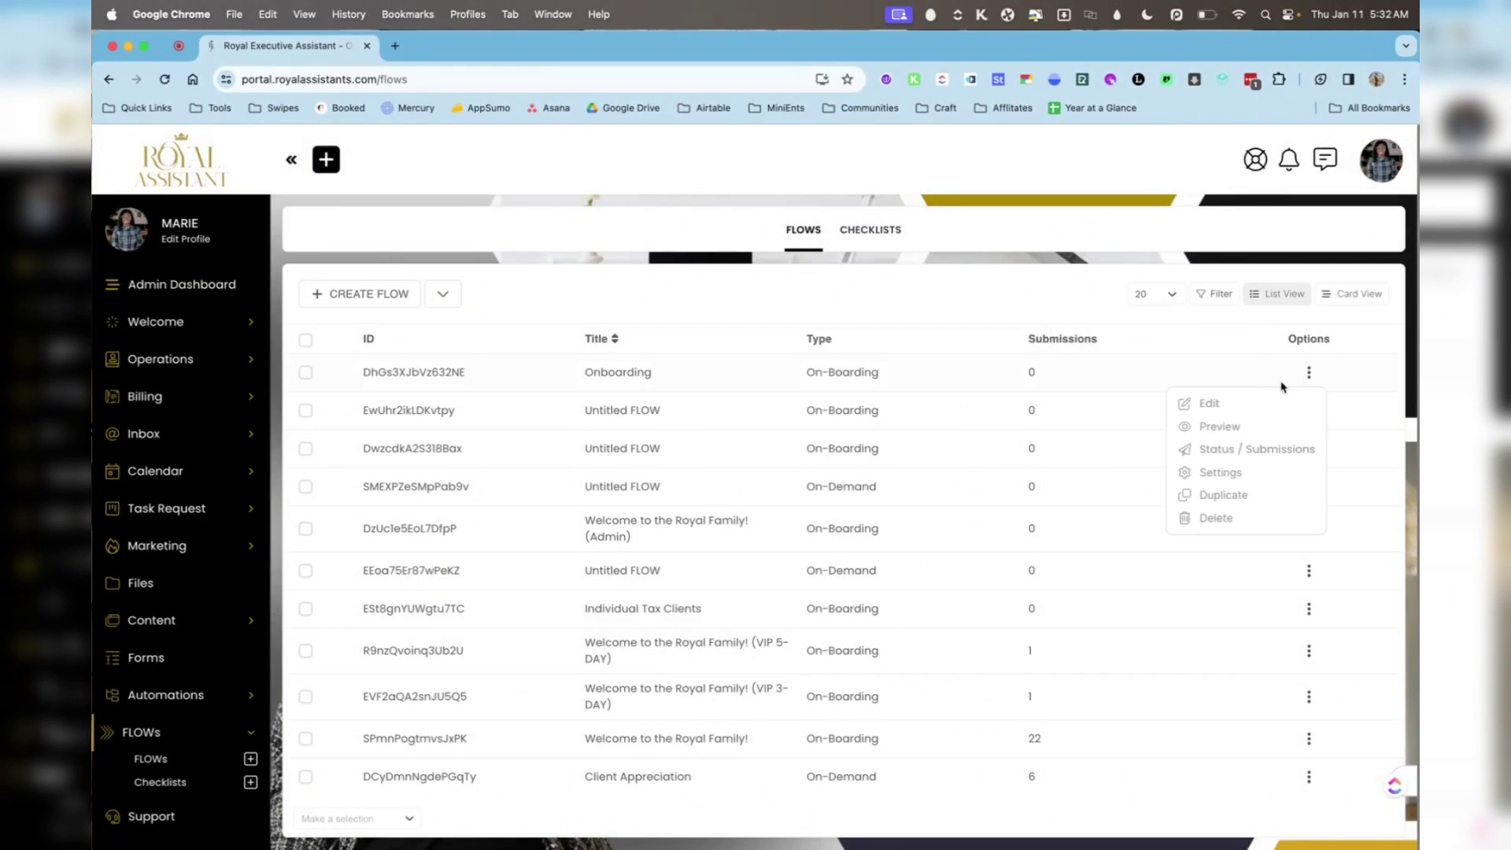
pyautogui.click(1241, 429)
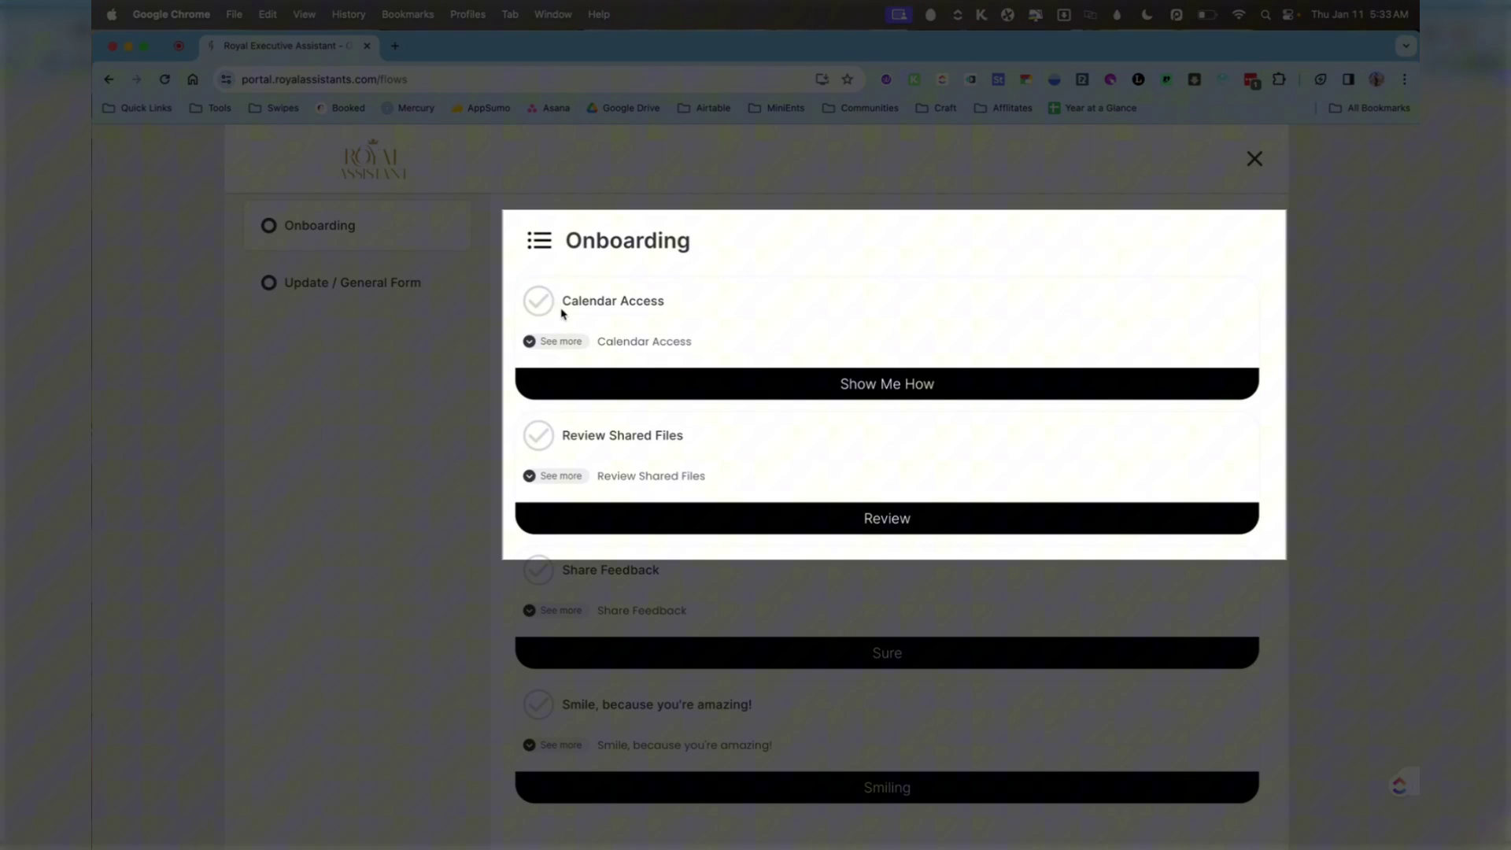
# Step: In the Onboarding preview, expand Calendar Access, try its action, collapse it, and continue
pyautogui.moveTo(563, 305); pyautogui.dragTo(692, 299)
pyautogui.moveTo(598, 341); pyautogui.dragTo(712, 347)
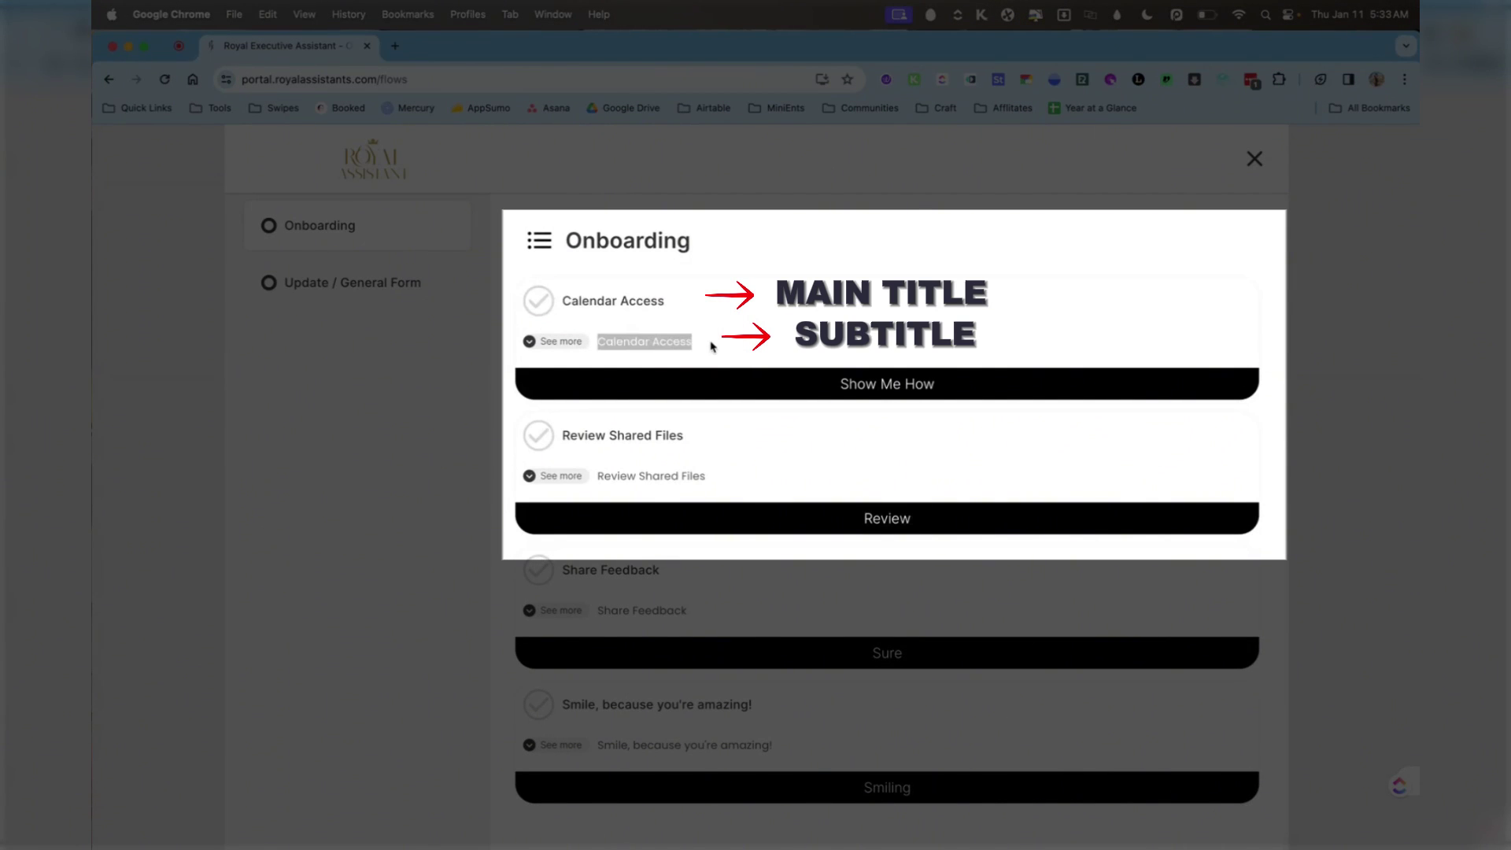
pyautogui.click(549, 346)
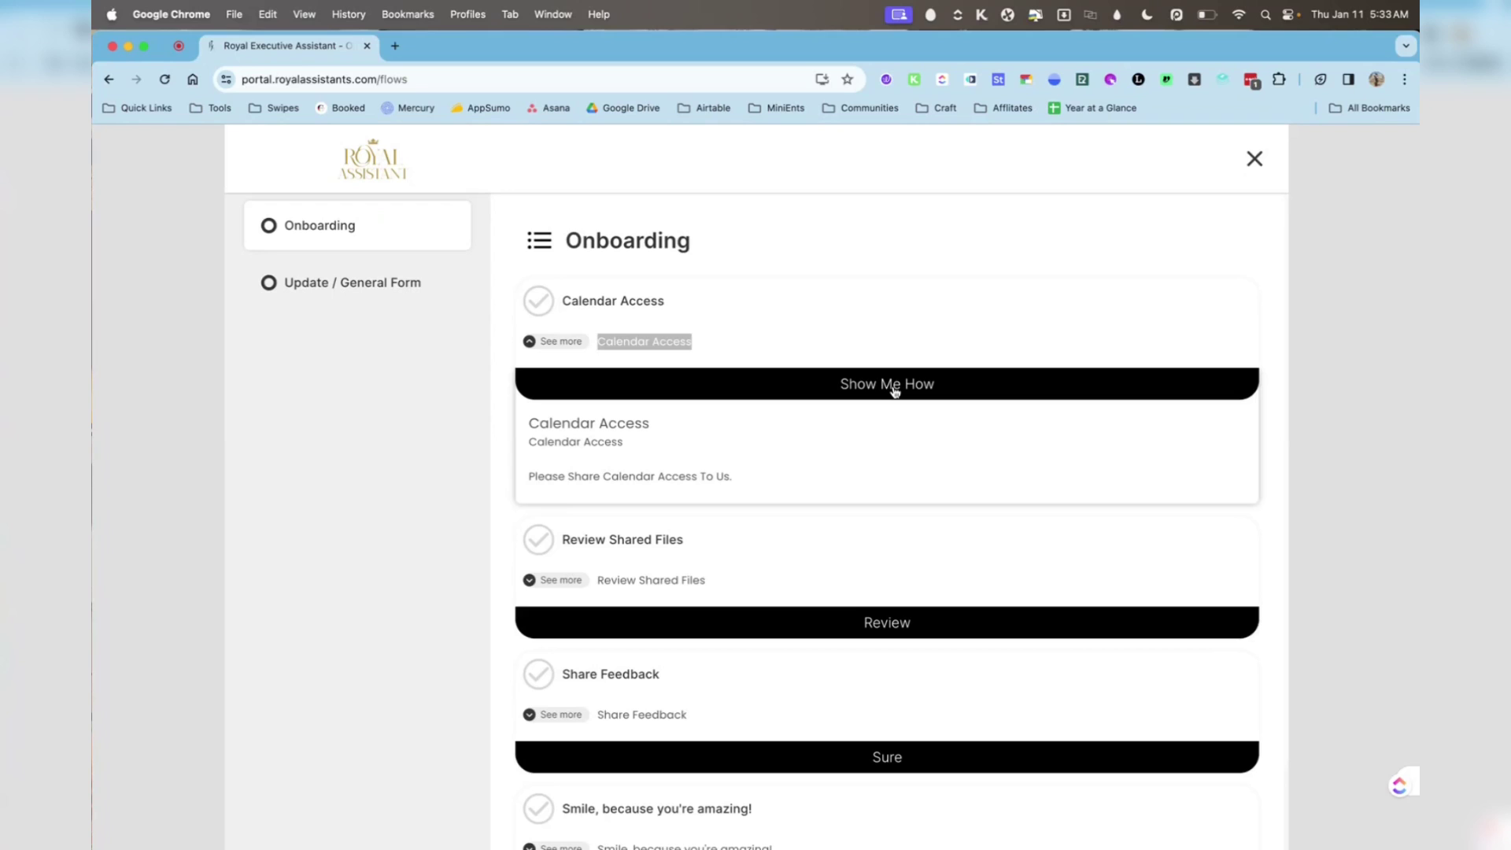
pyautogui.click(895, 392)
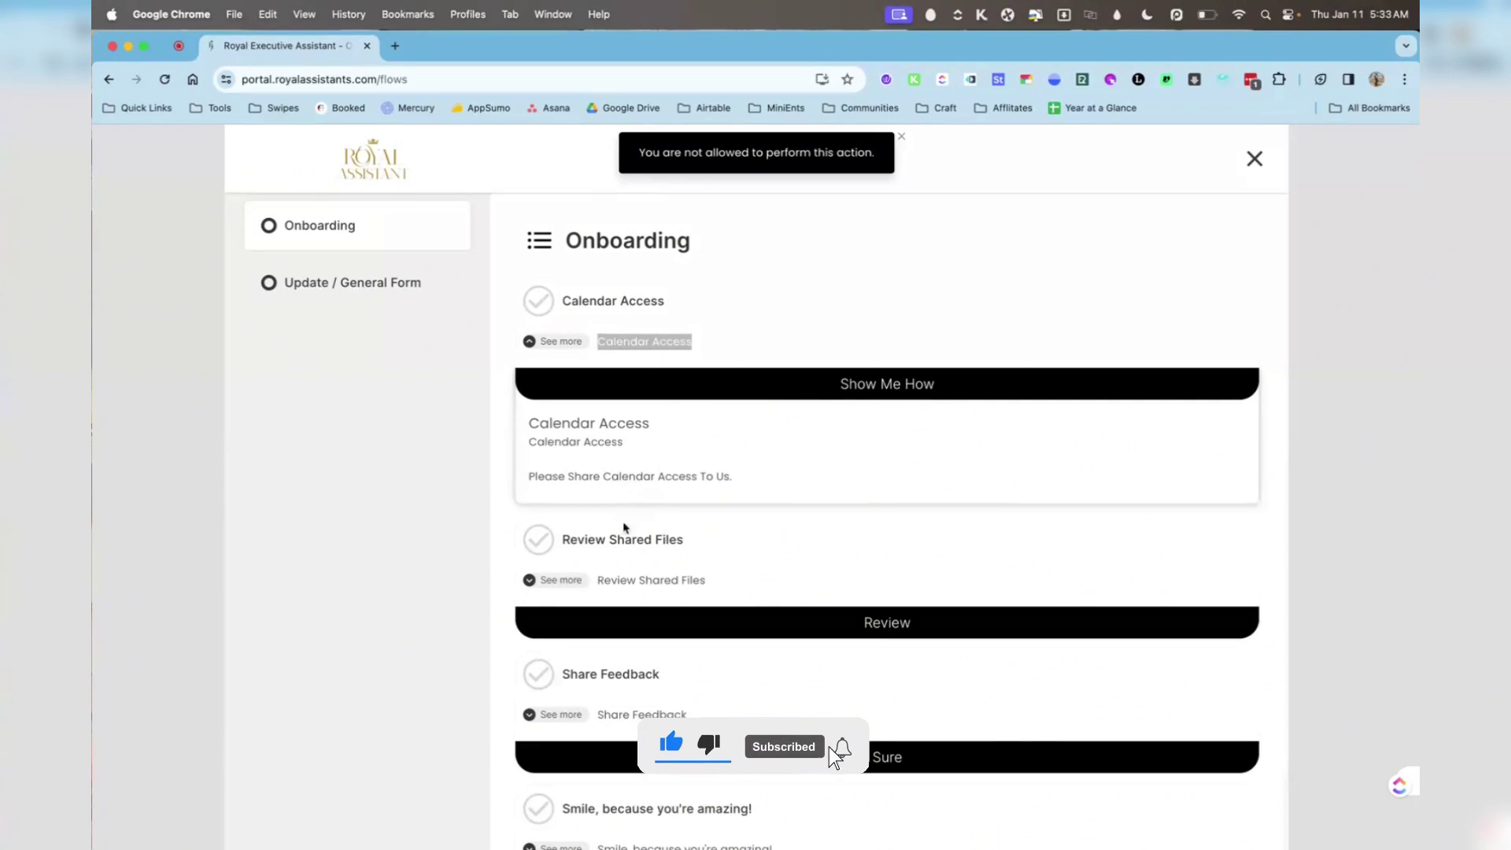
pyautogui.click(549, 344)
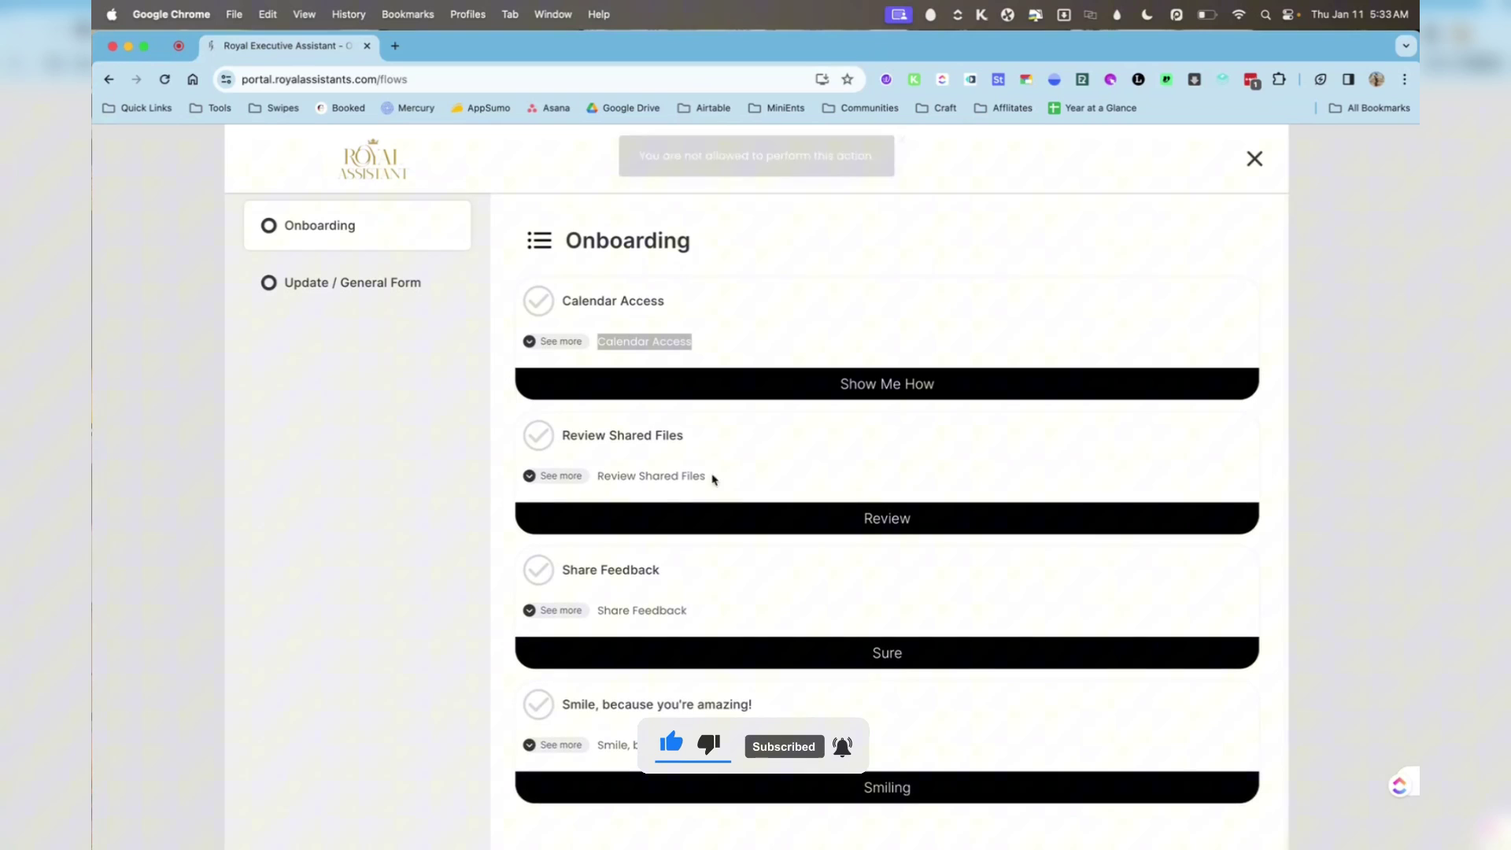
pyautogui.scroll(-3, 661, 492)
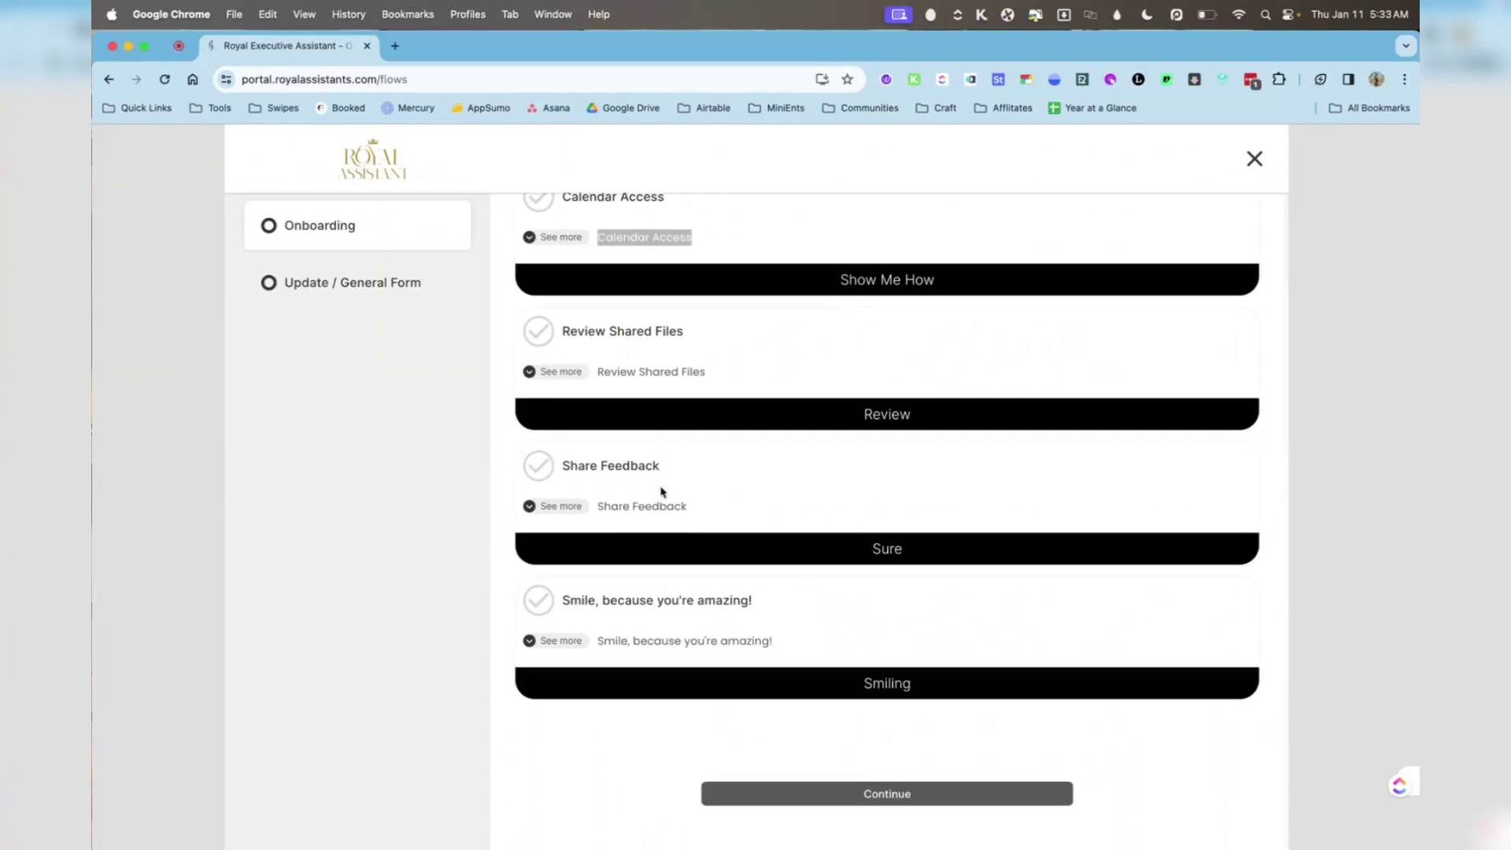
pyautogui.click(791, 396)
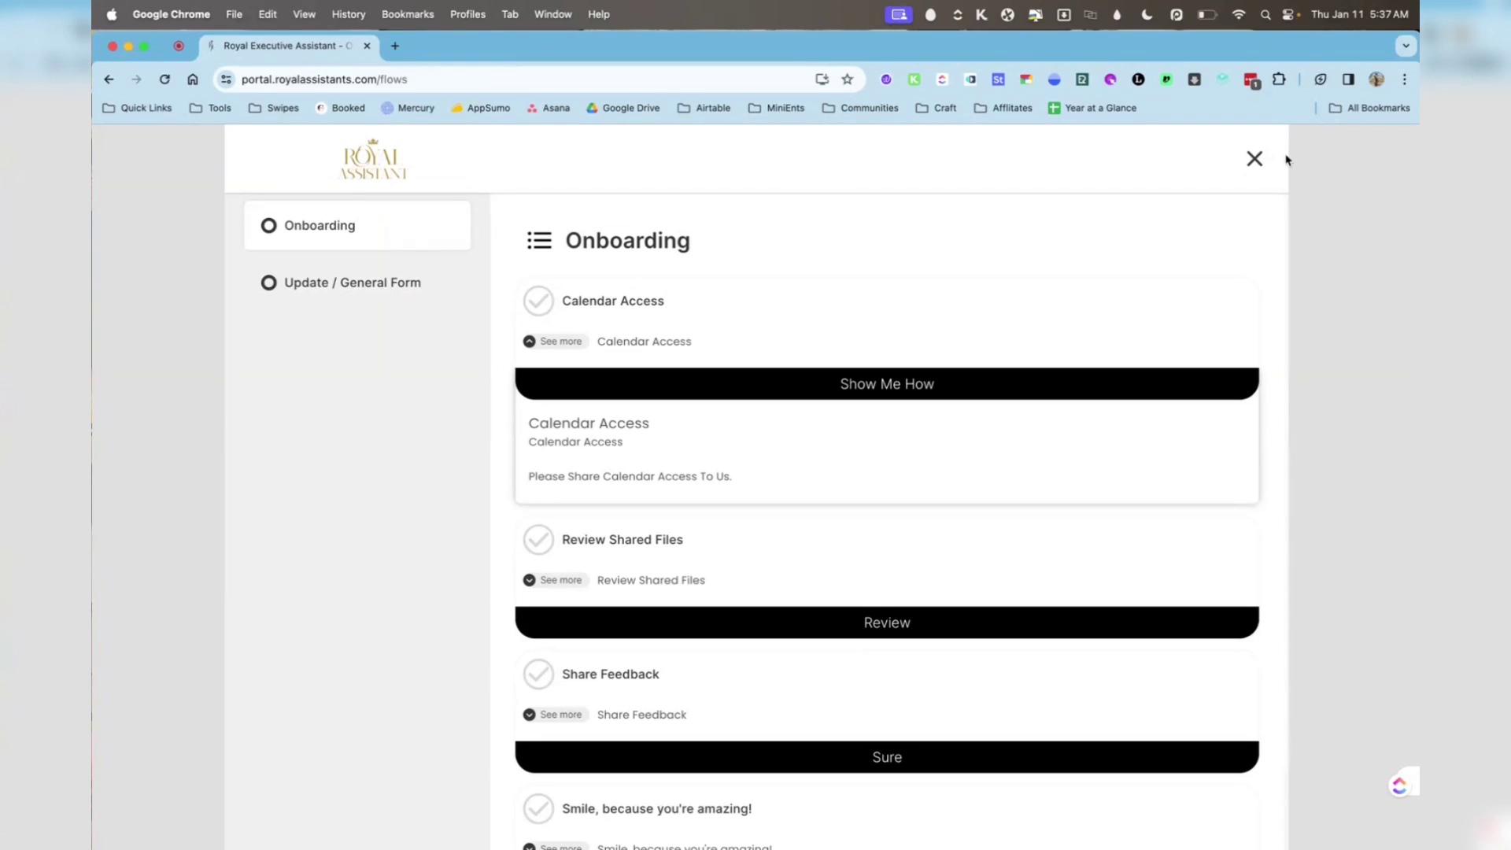
# Step: Close the flow preview and open a new Edit Portal Page form under Content
pyautogui.click(1252, 161)
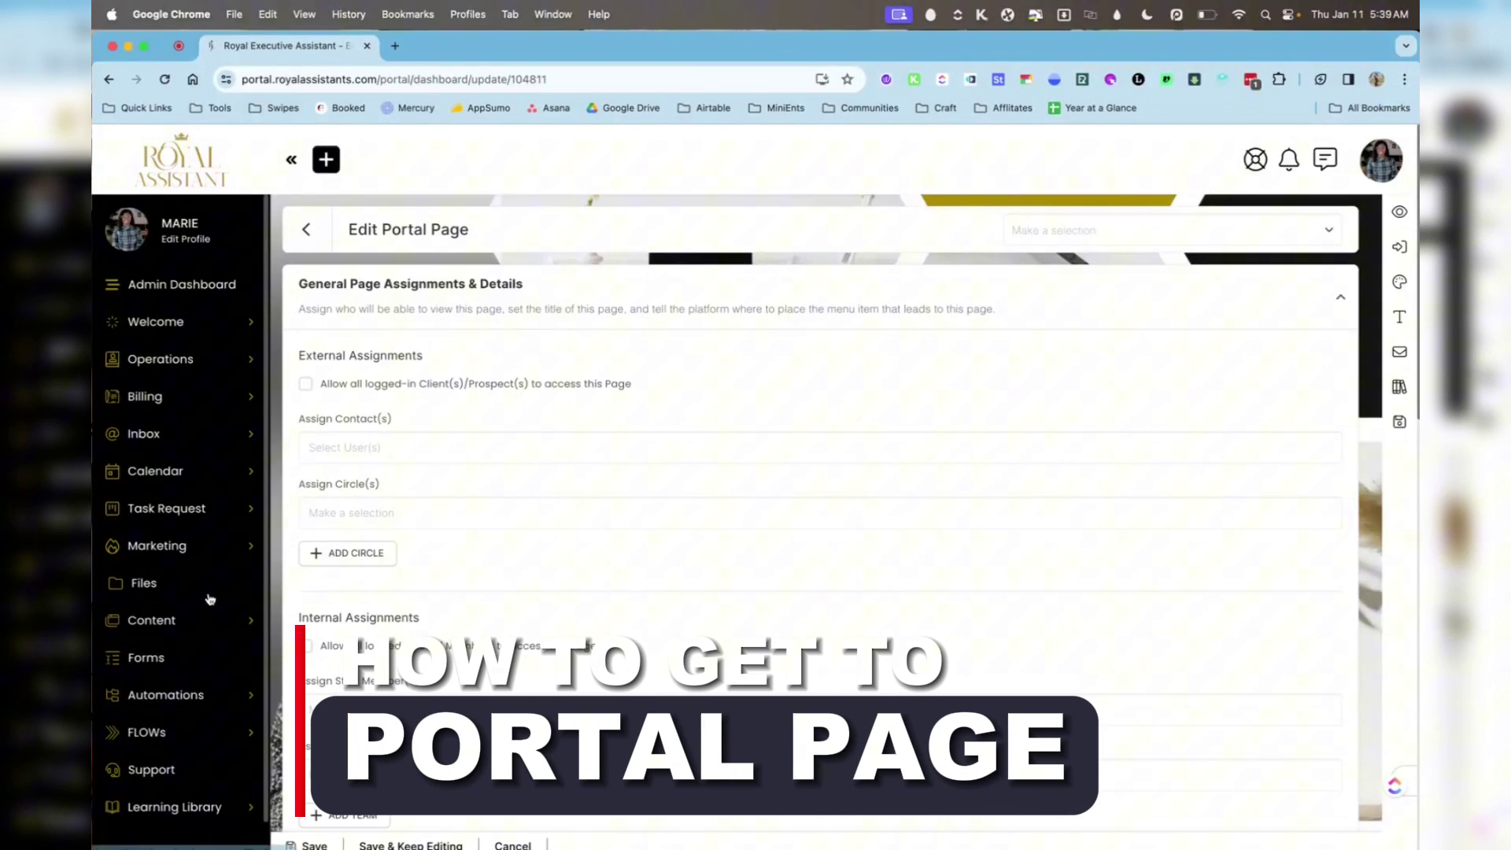
pyautogui.click(195, 628)
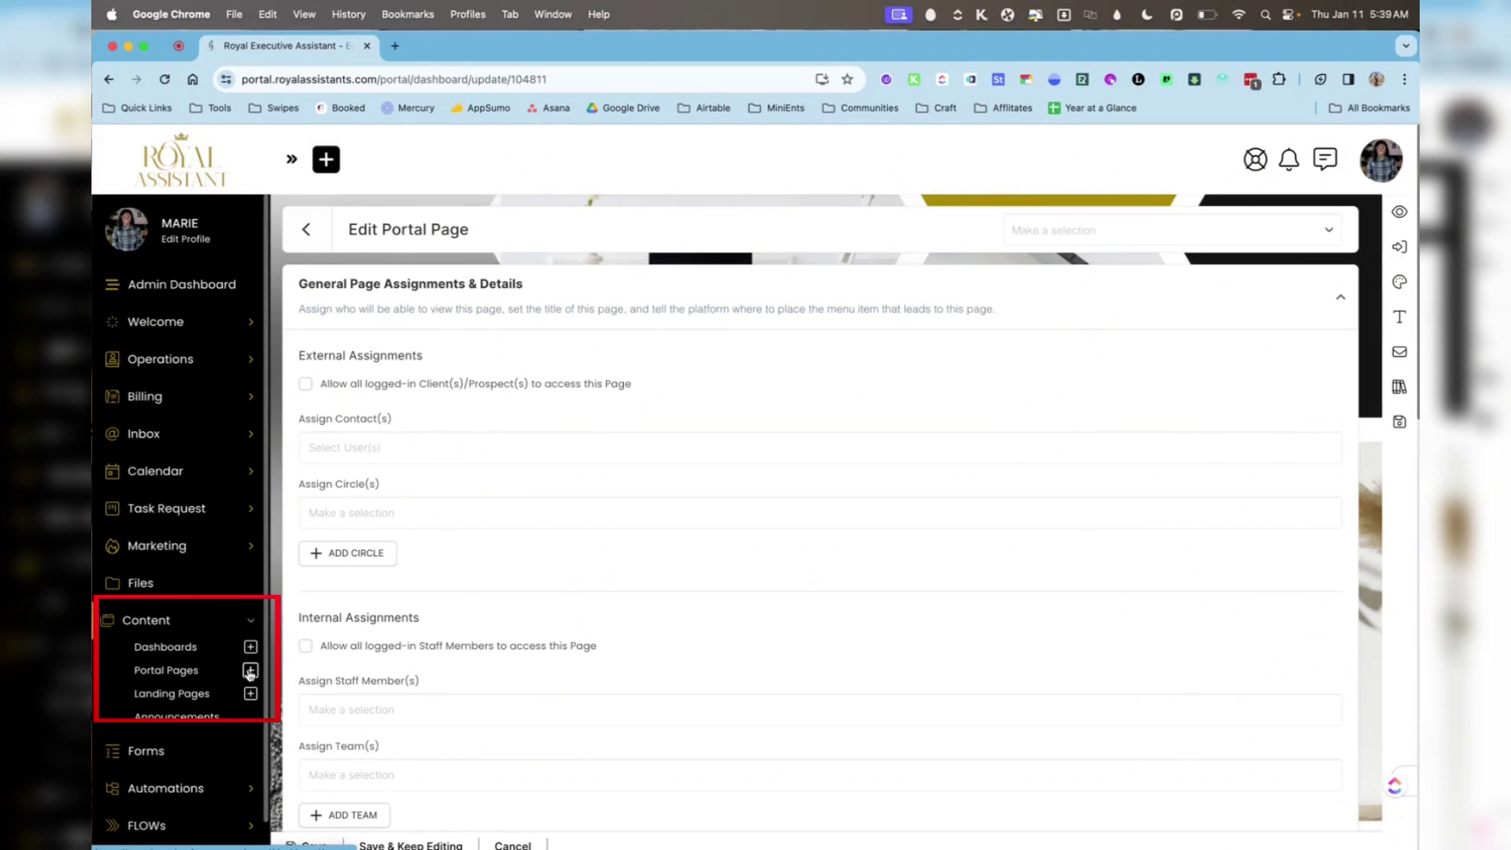
pyautogui.scroll(-3, 506, 574)
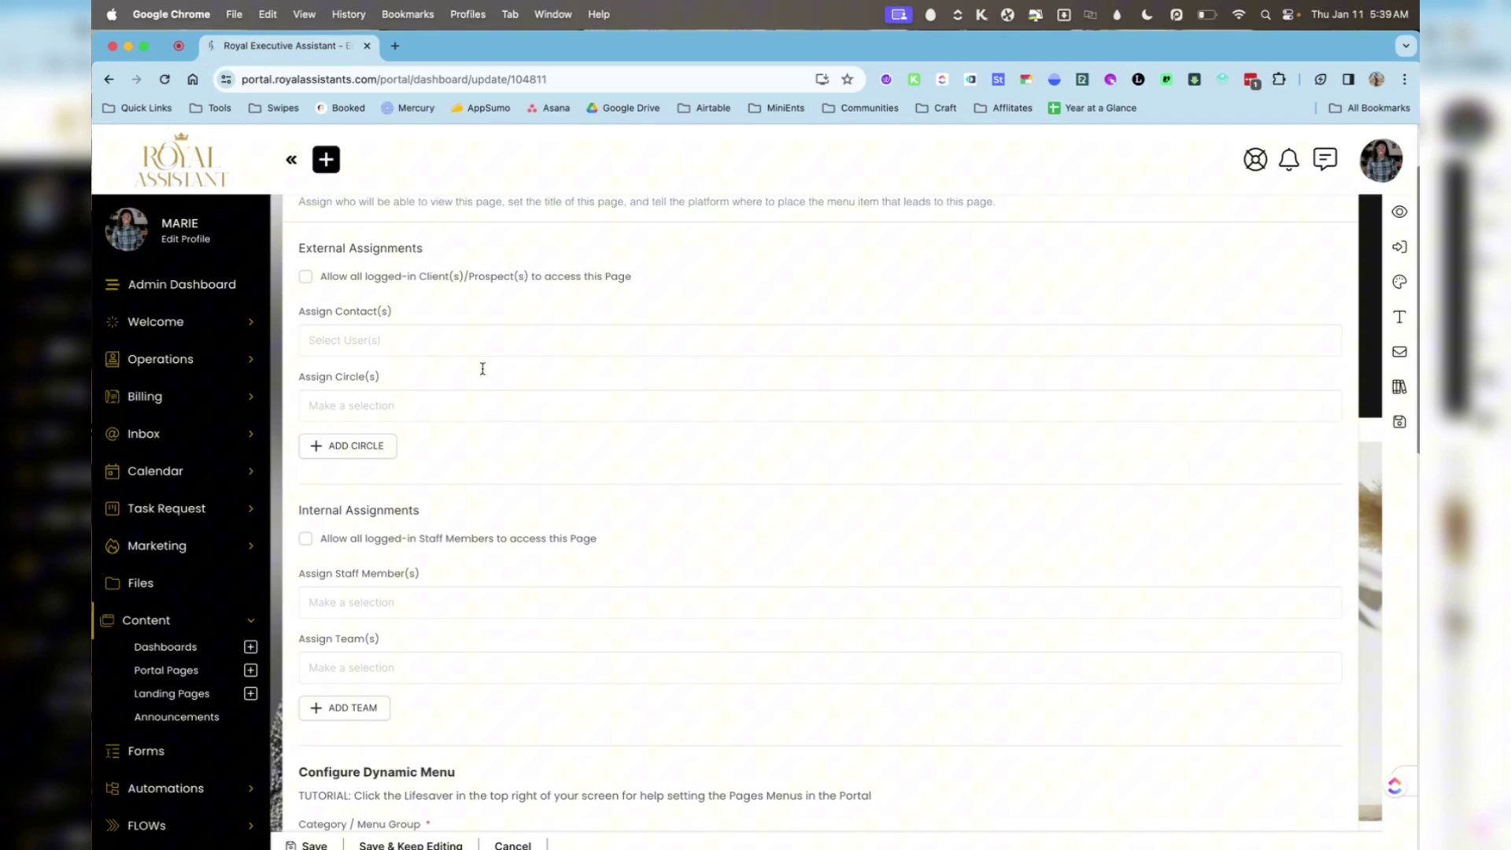
pyautogui.click(384, 454)
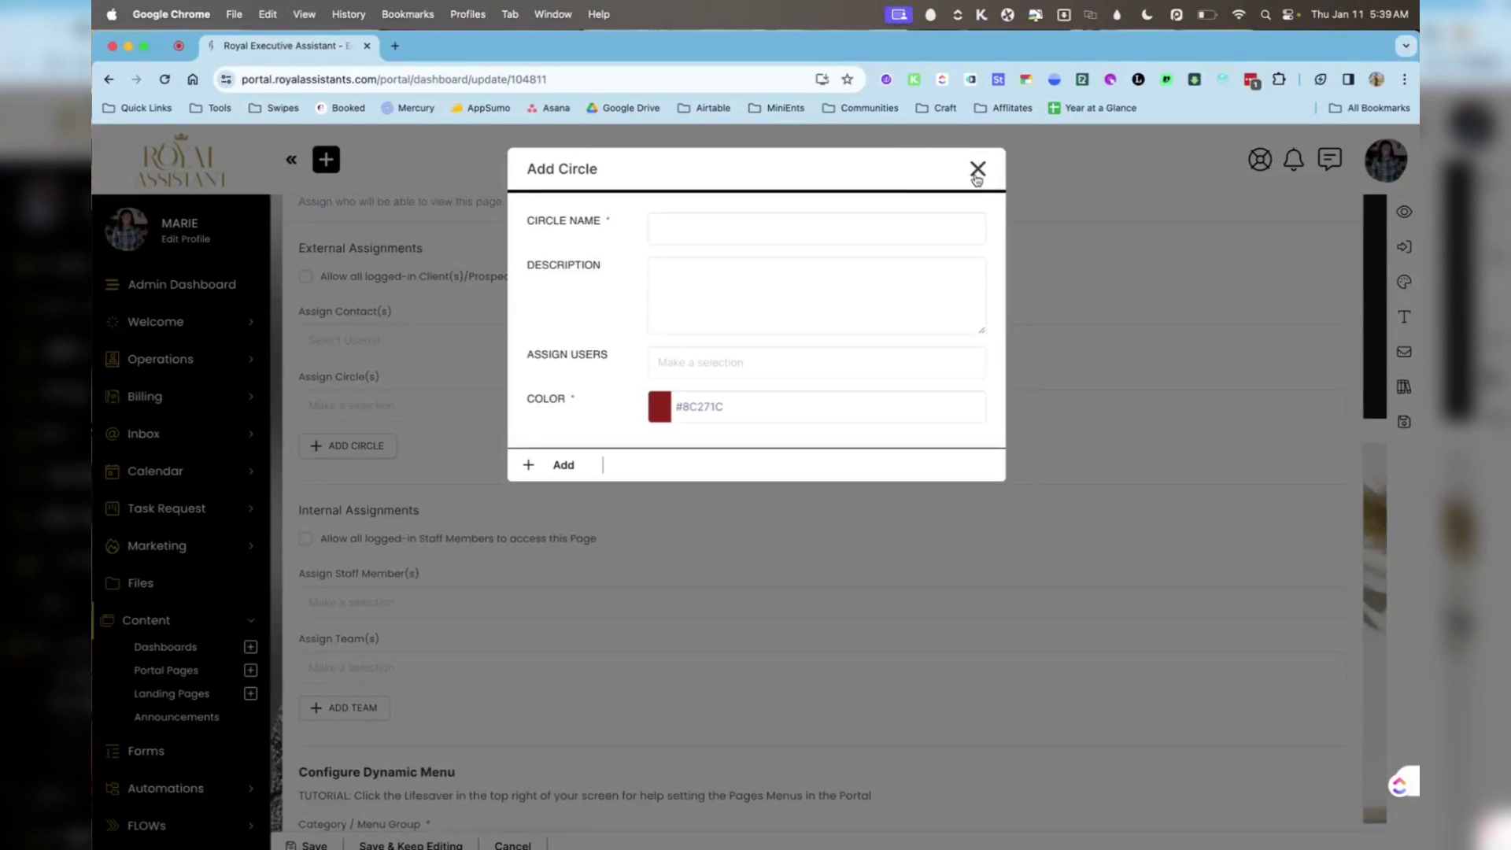
pyautogui.click(977, 170)
pyautogui.scroll(-3, 504, 559)
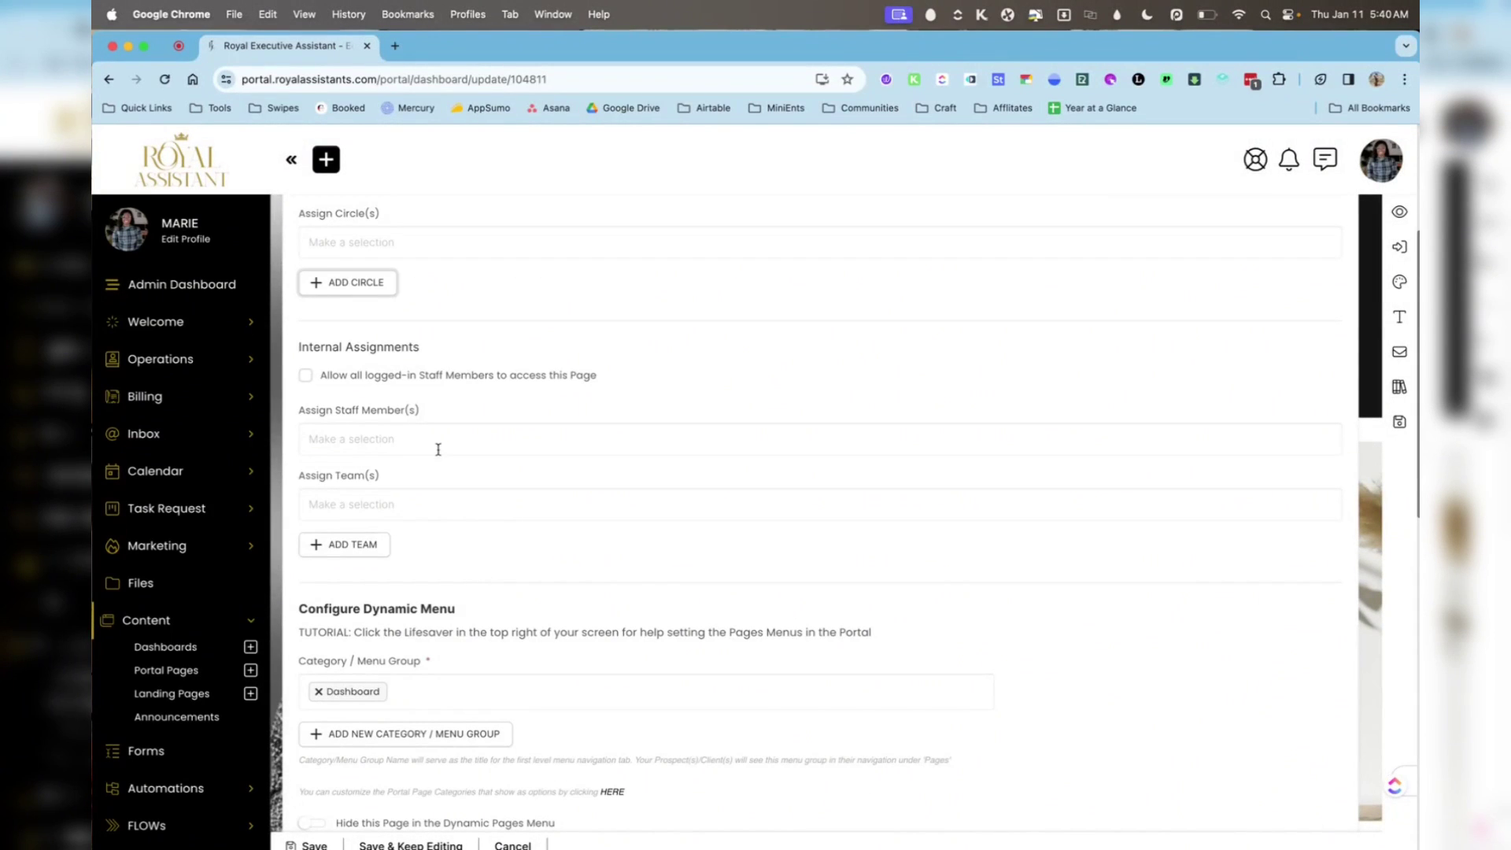
pyautogui.click(370, 553)
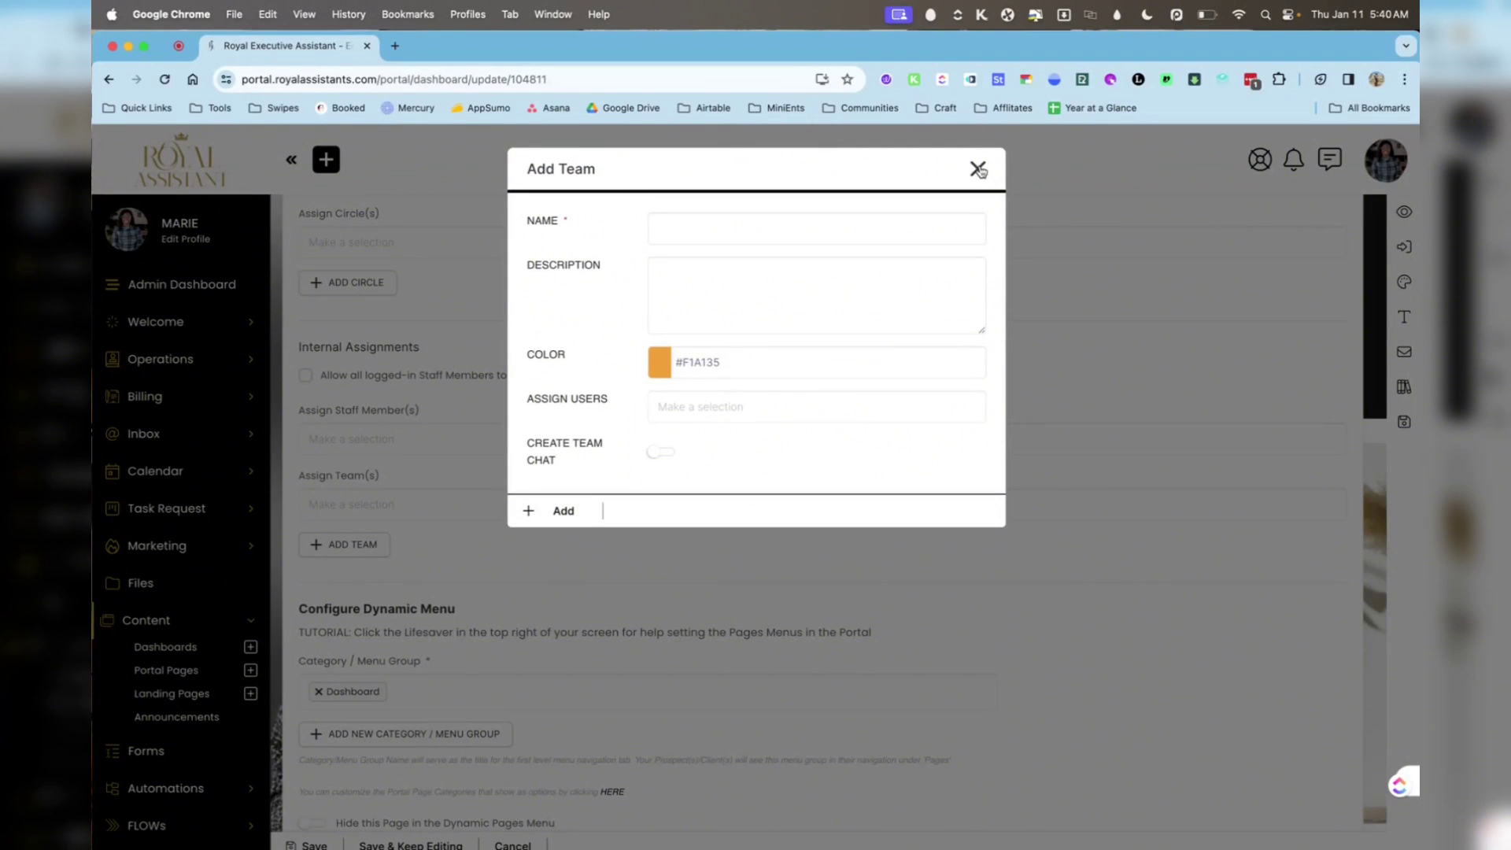
pyautogui.click(977, 170)
pyautogui.scroll(-5, 607, 523)
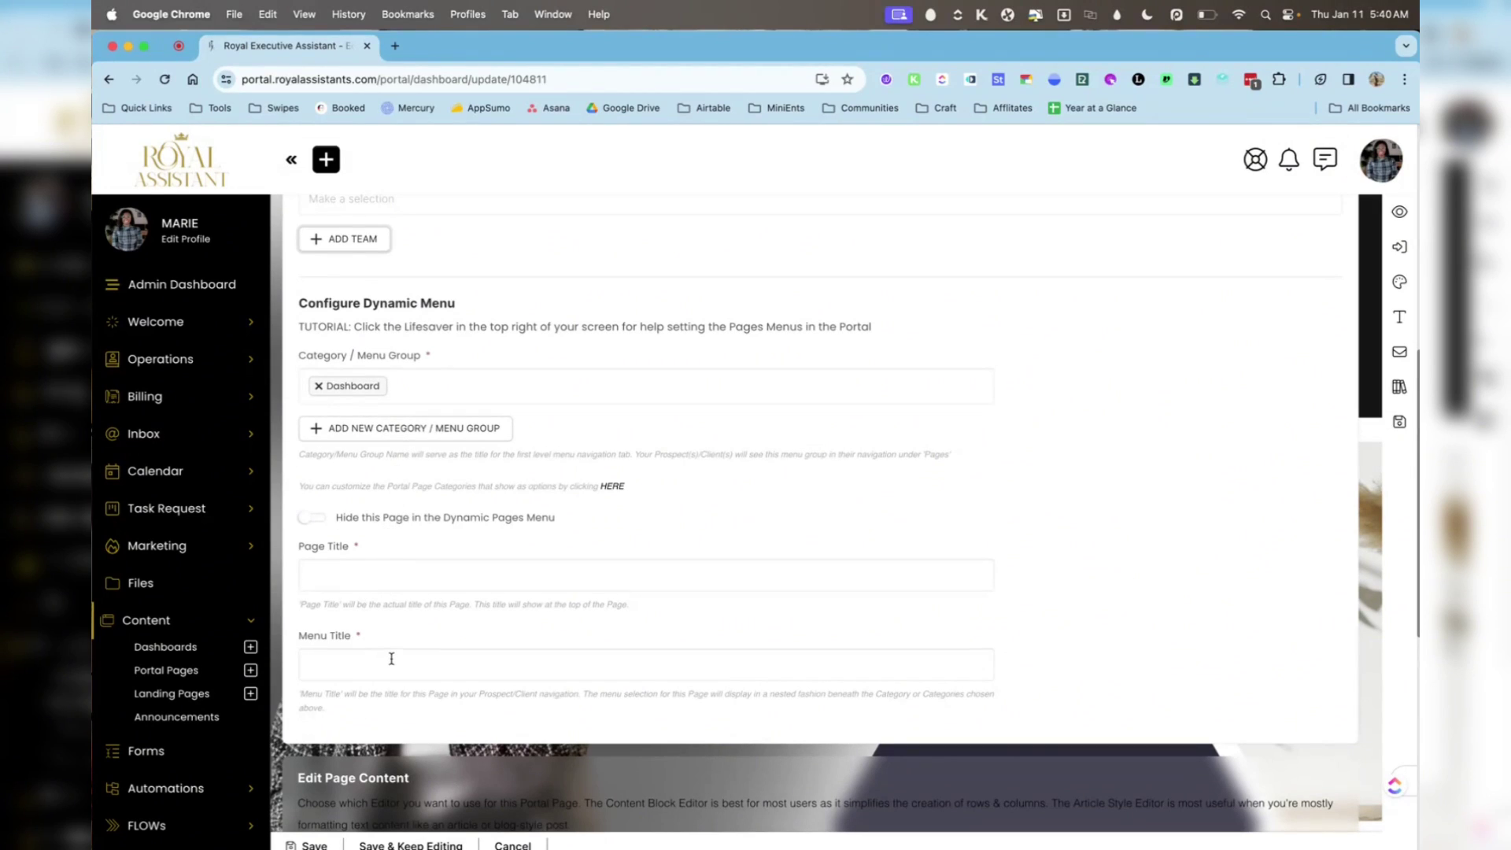
# Step: Switch the portal page to the Content Block Editor and add a Checklist block
pyautogui.scroll(-7, 391, 658)
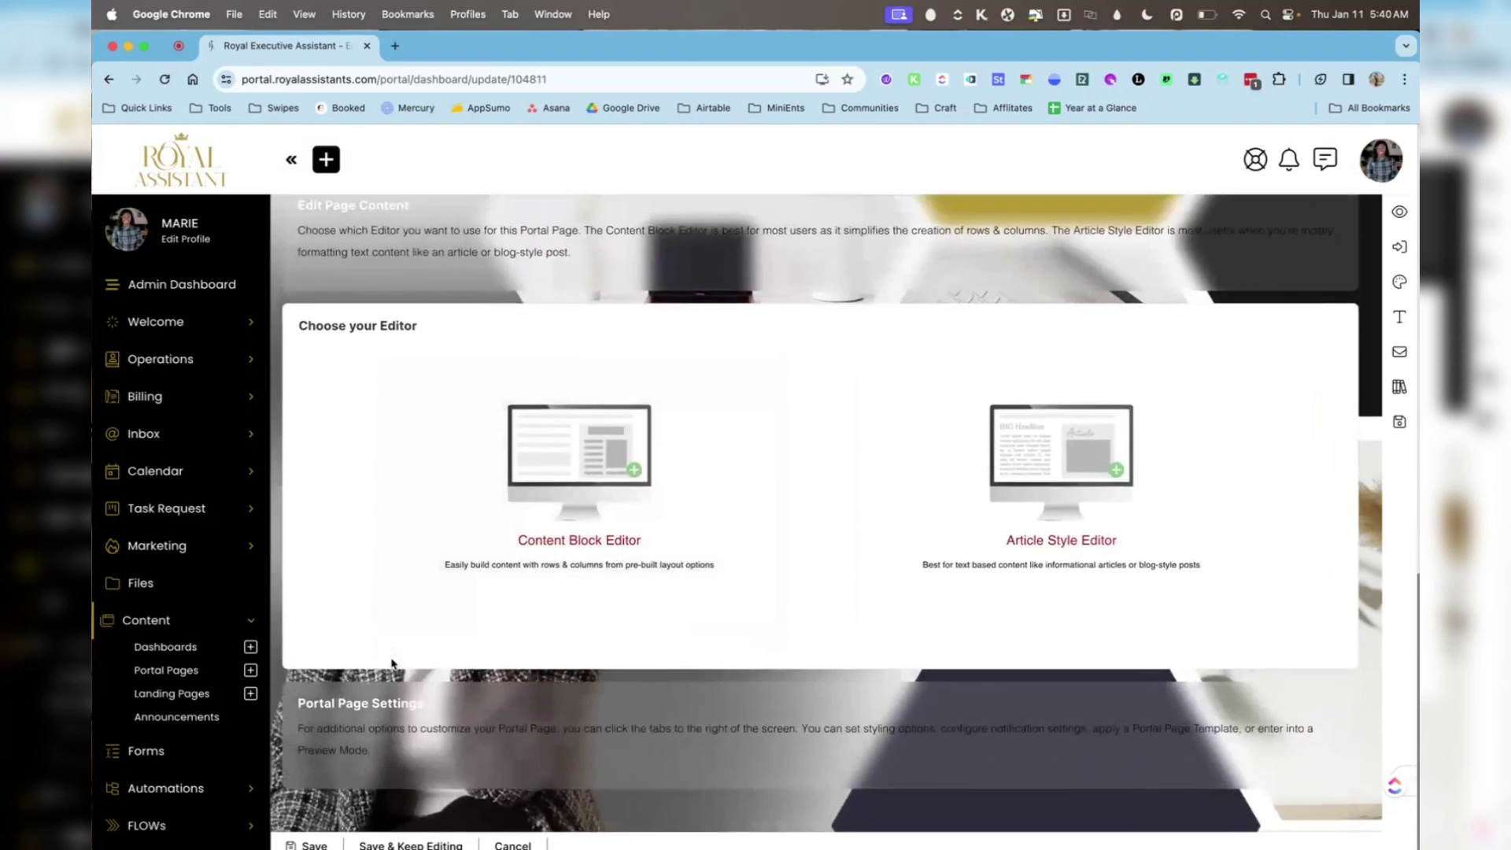
pyautogui.click(572, 572)
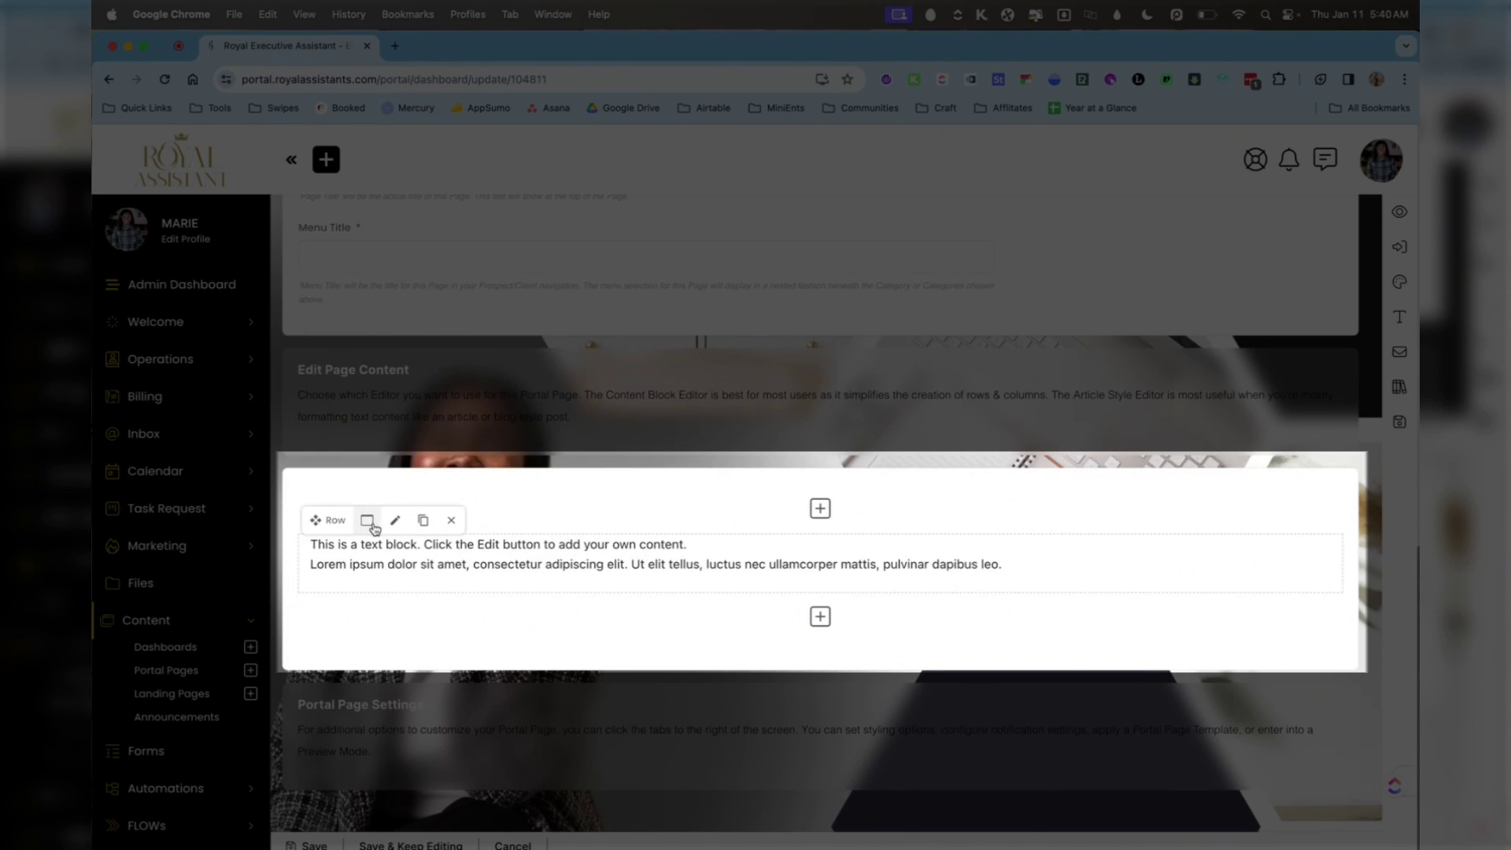
pyautogui.click(374, 528)
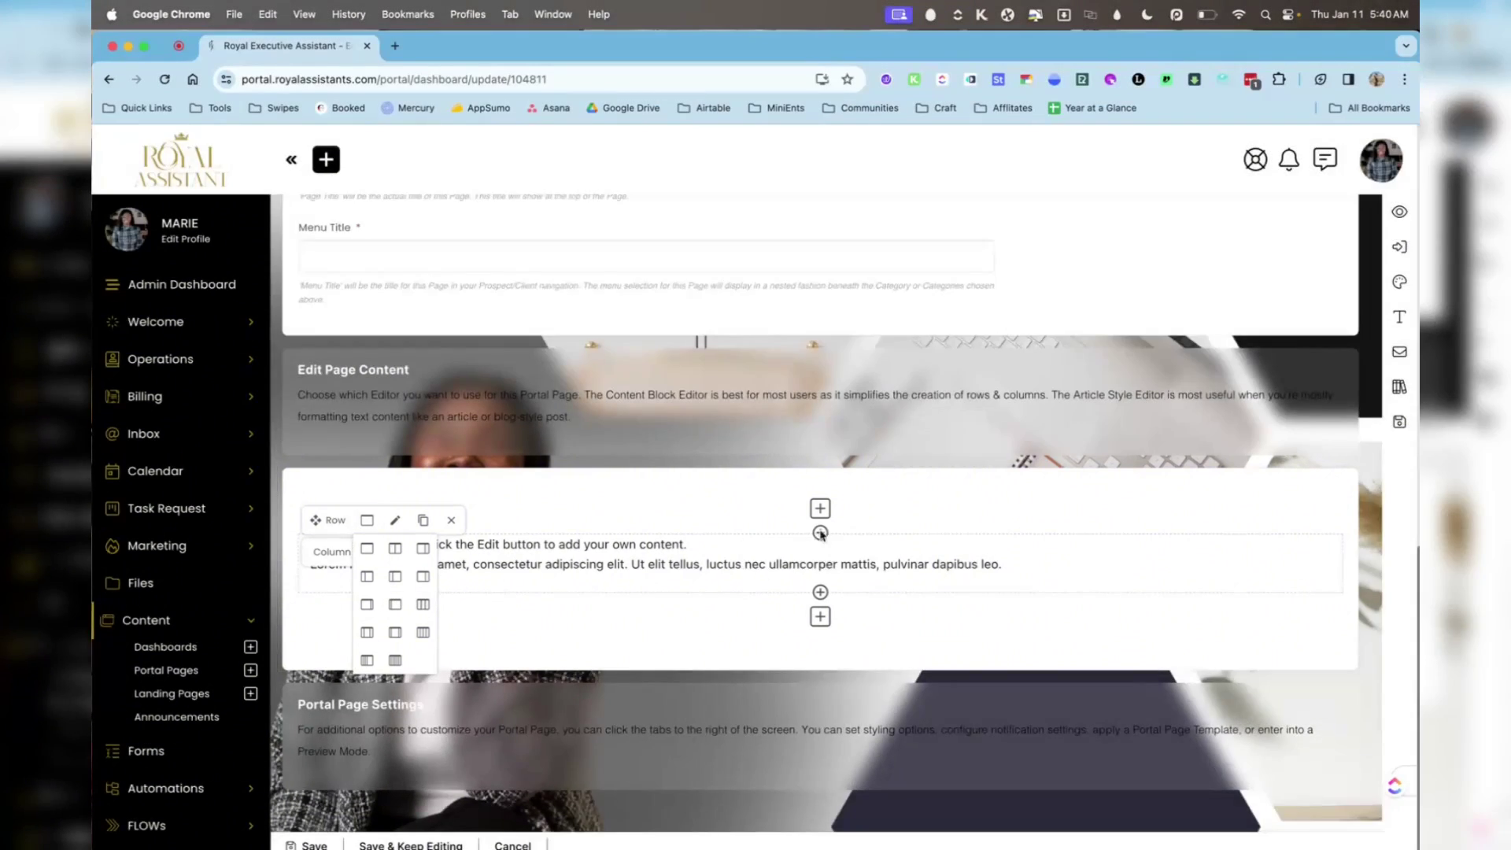
pyautogui.click(820, 508)
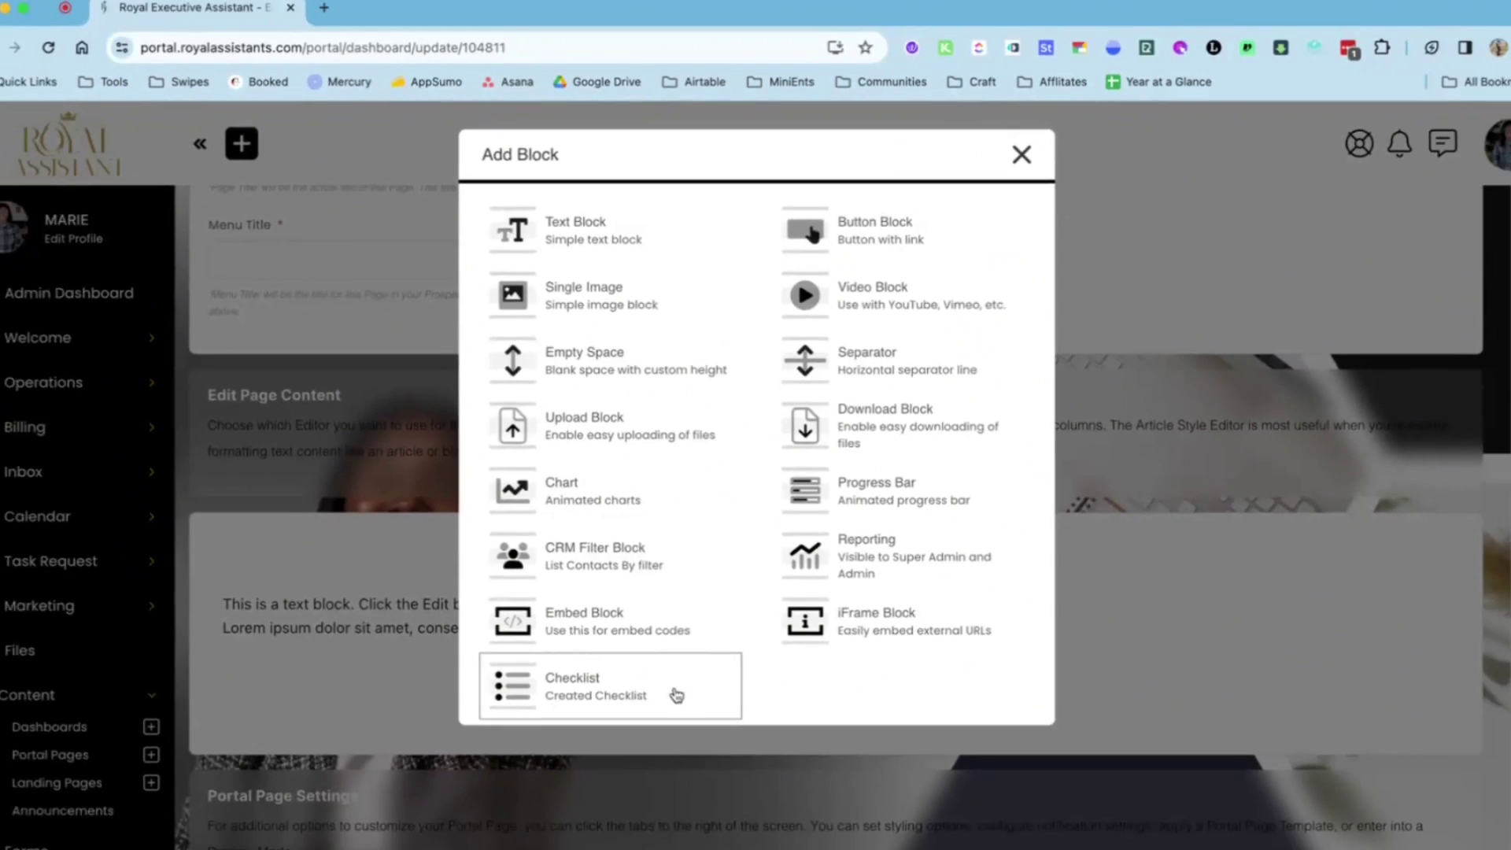
pyautogui.click(623, 724)
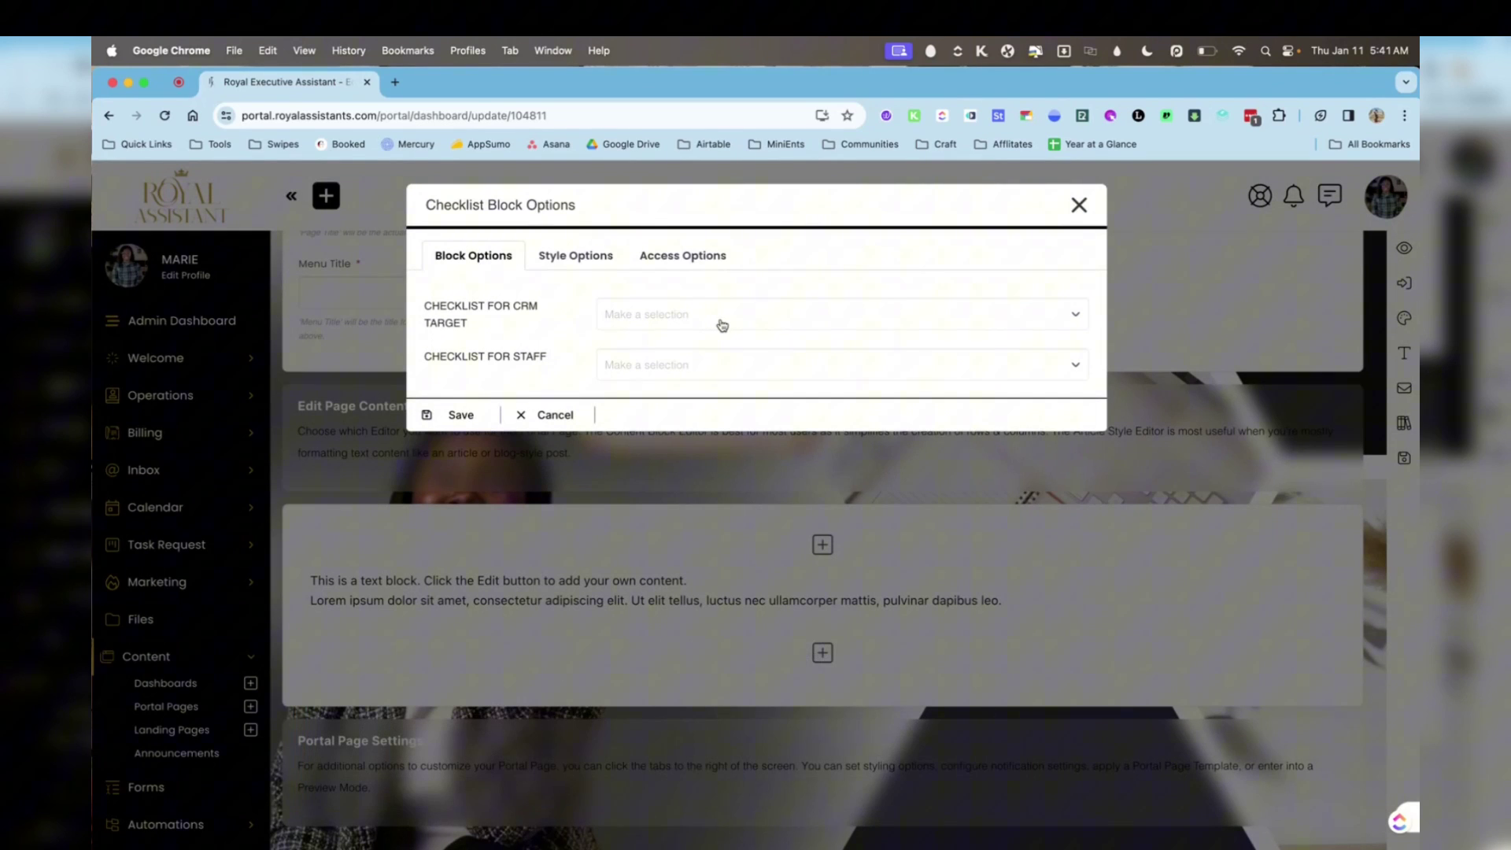
# Step: Set the block's CRM-target checklist to Onboarding, save it, then reopen and cancel its options
pyautogui.click(721, 325)
pyautogui.click(704, 366)
pyautogui.click(704, 367)
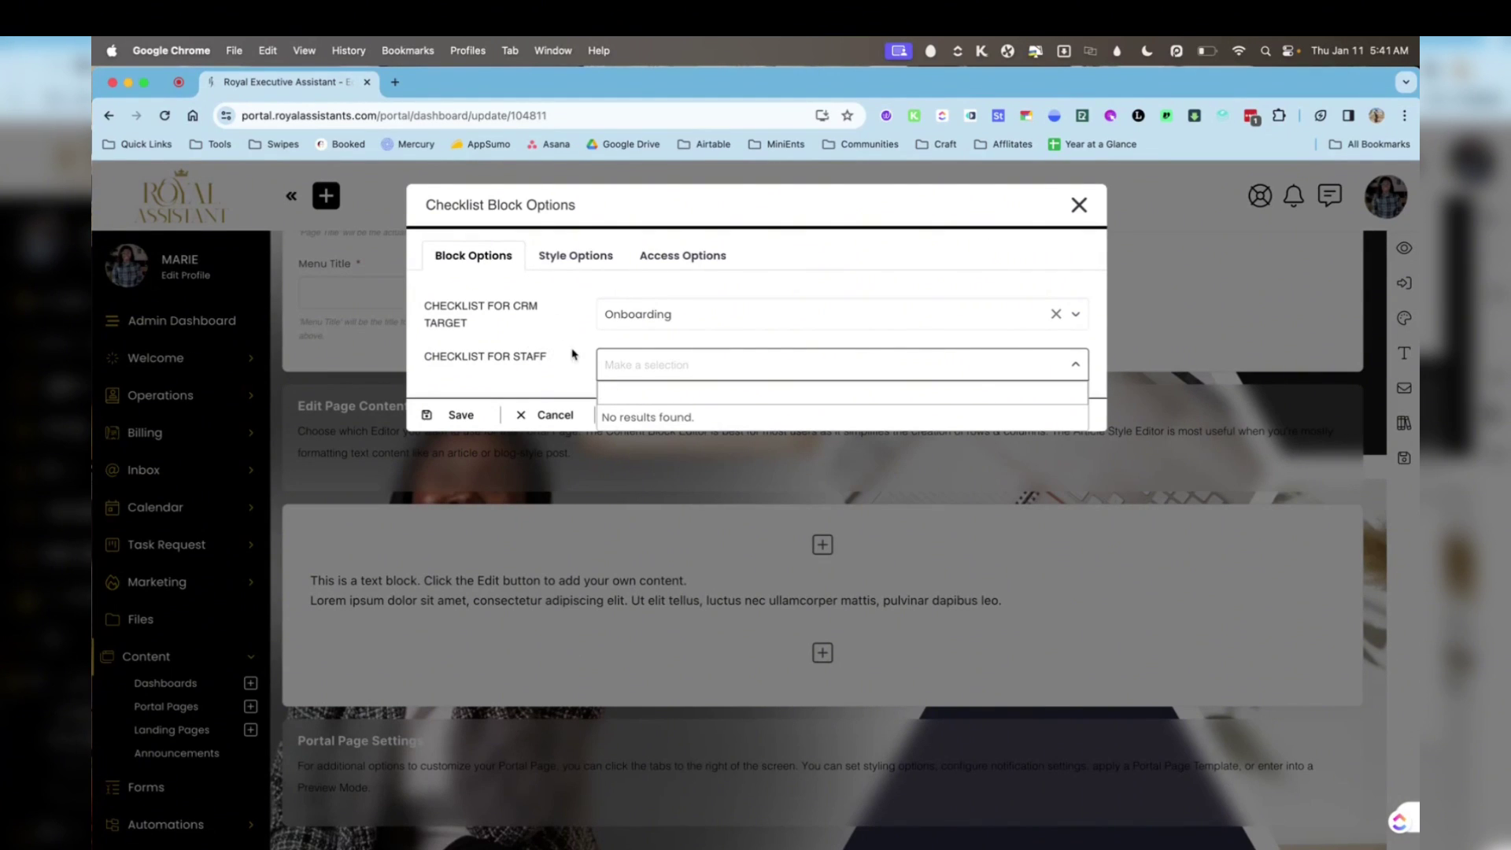
pyautogui.click(474, 417)
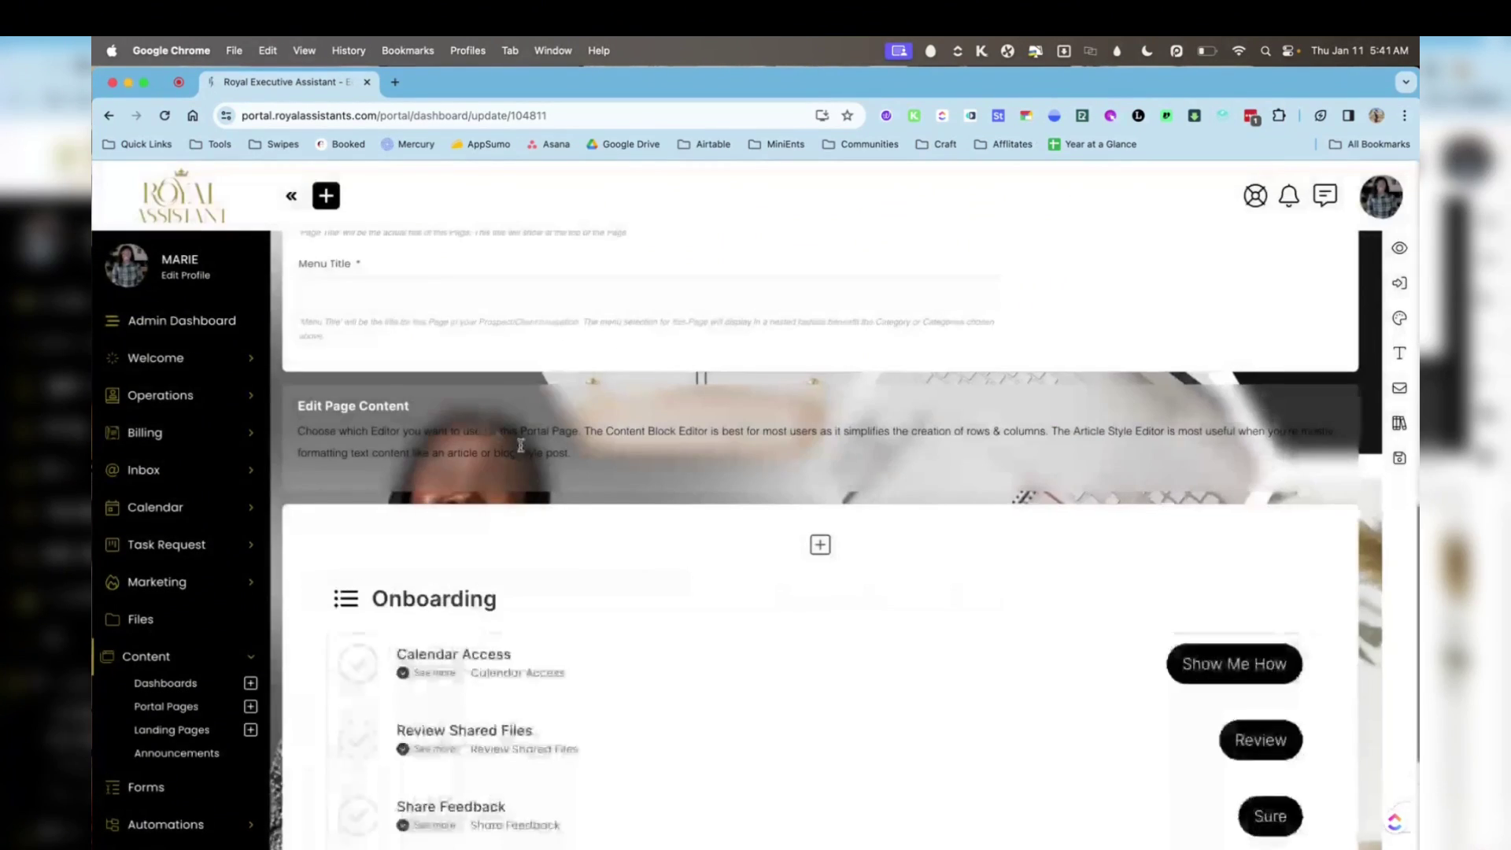
pyautogui.scroll(-3, 682, 614)
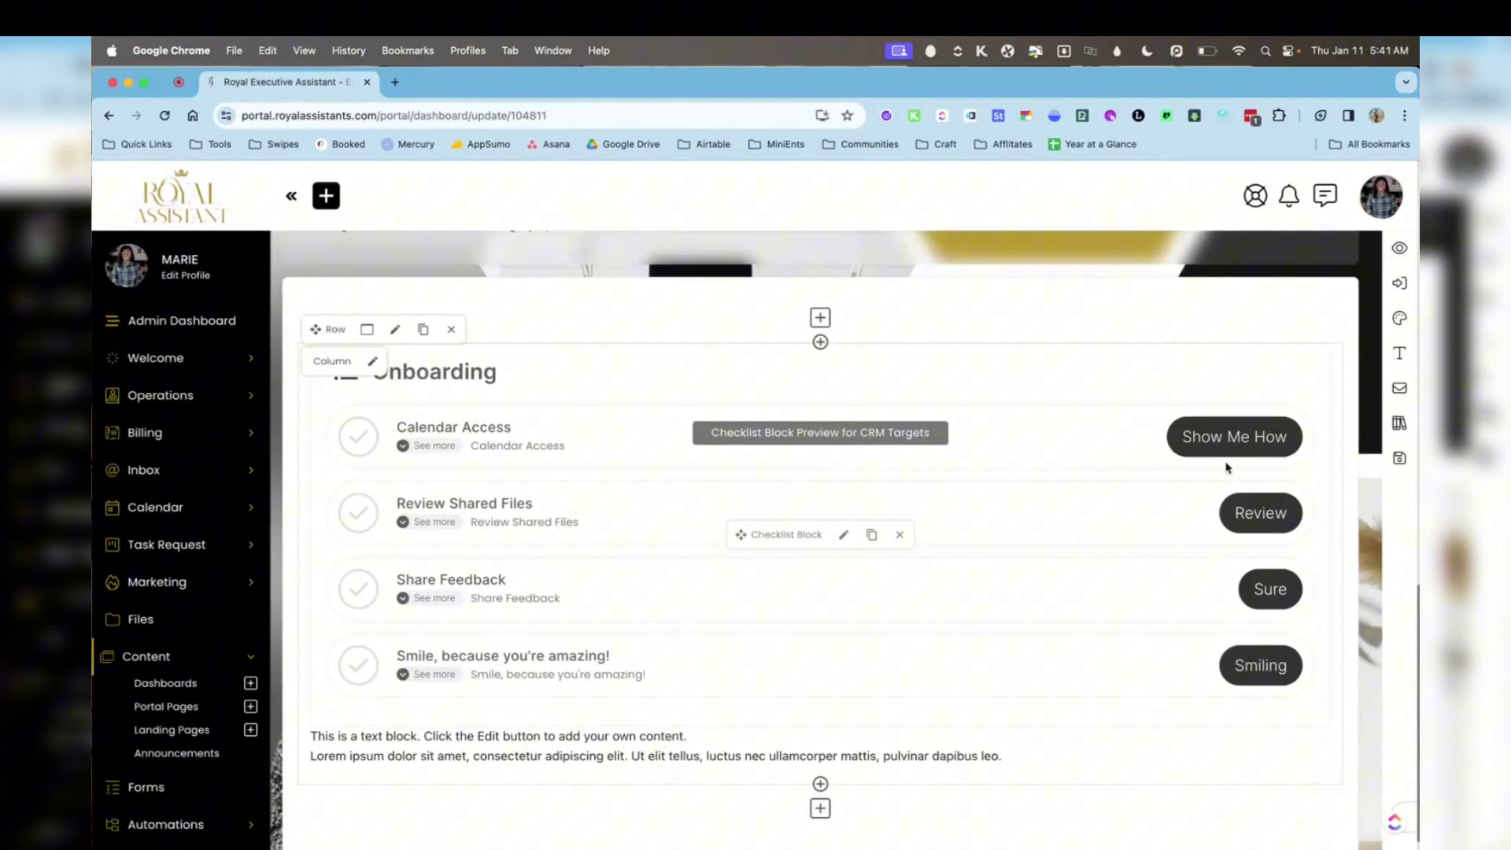
pyautogui.click(841, 563)
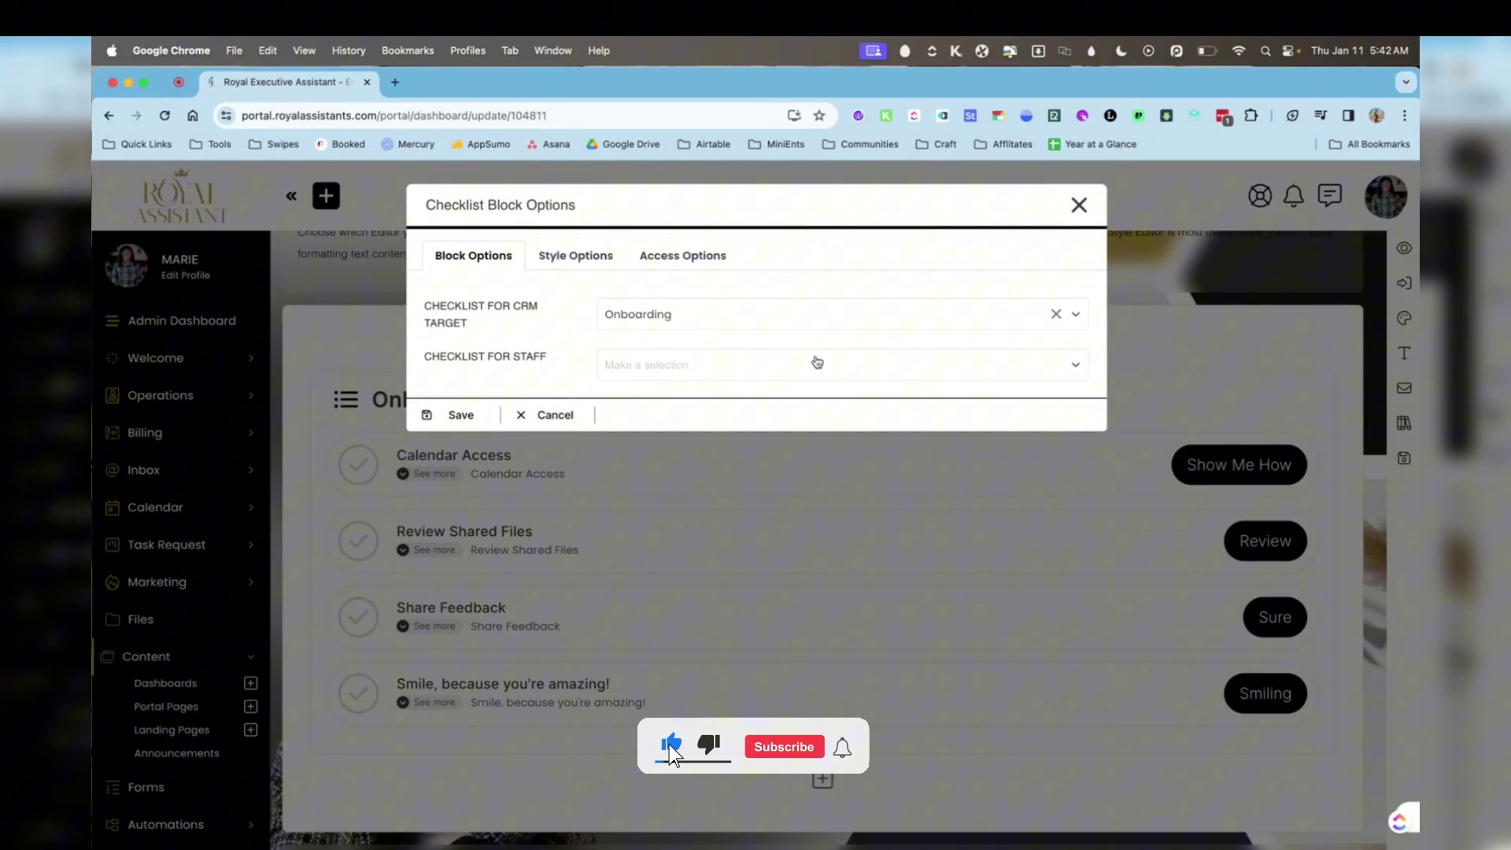
pyautogui.click(561, 415)
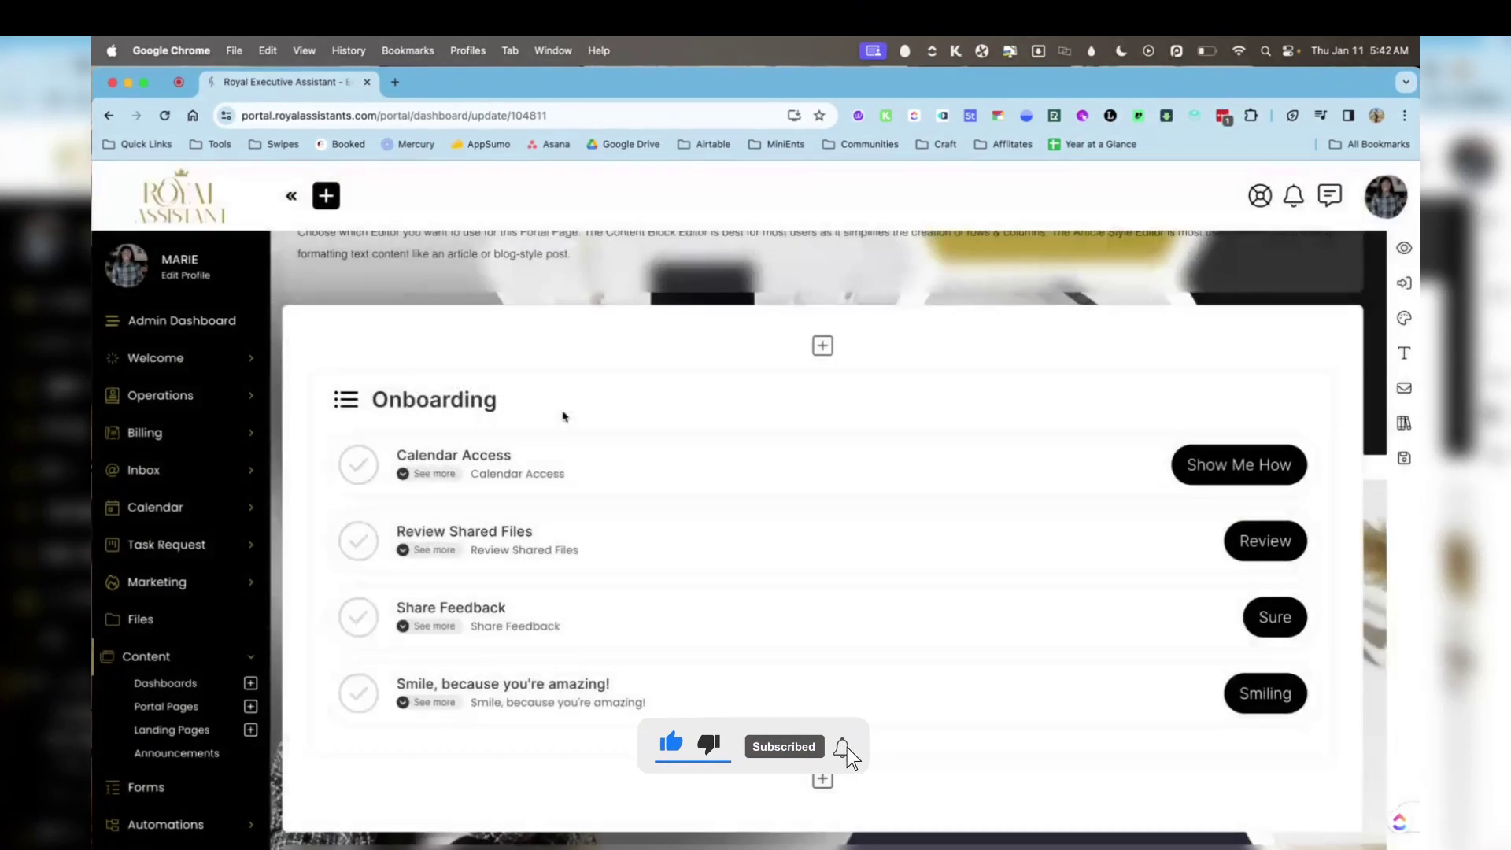
pyautogui.scroll(5, 855, 588)
pyautogui.scroll(4, 855, 588)
# Step: Title the portal page 'Onboarding'
pyautogui.click(761, 613)
pyautogui.press('Escape')
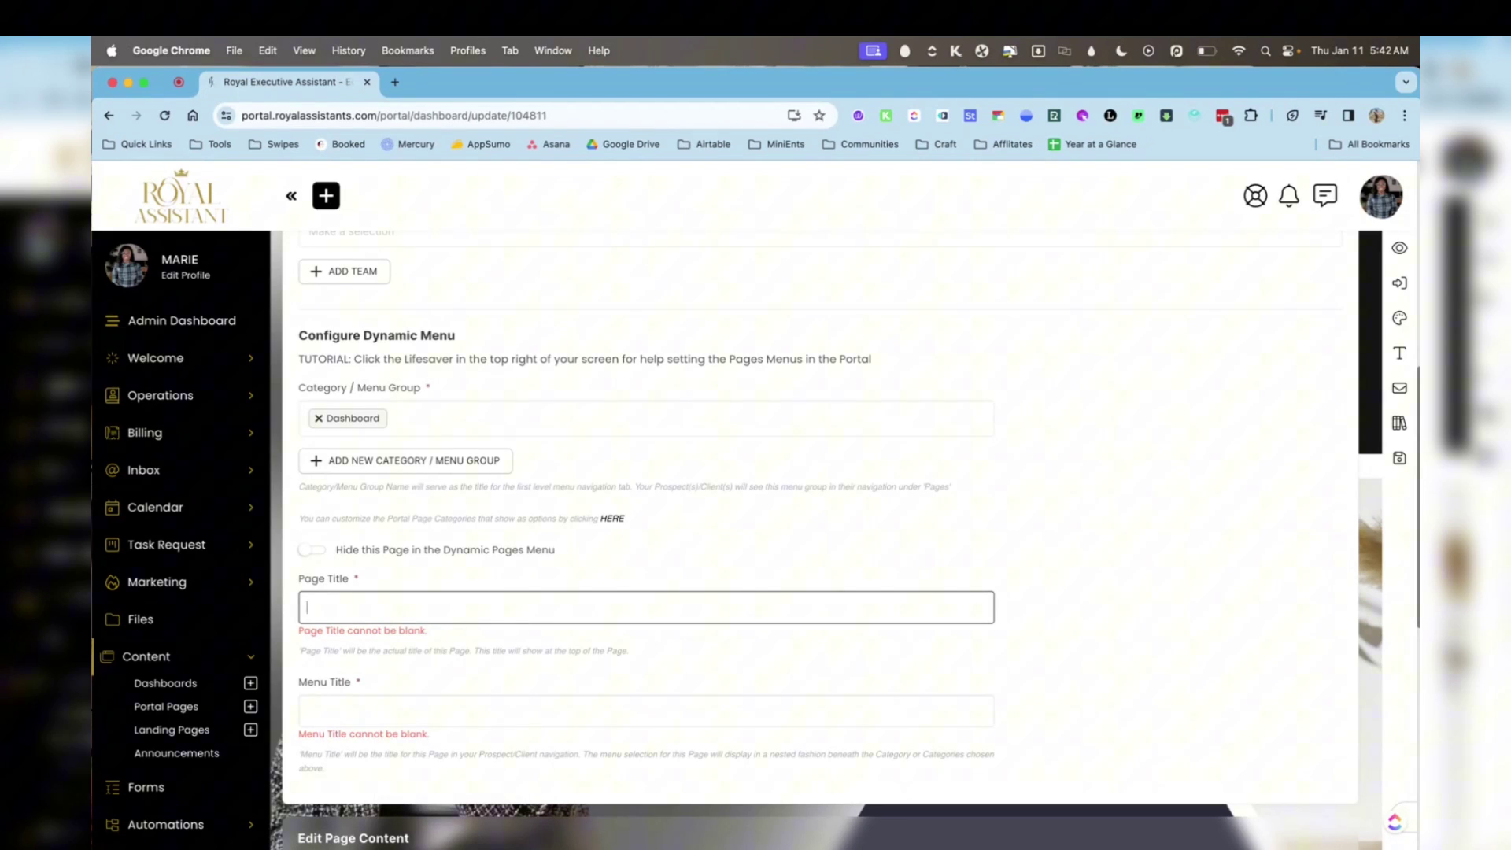
pyautogui.write('Onboarding')
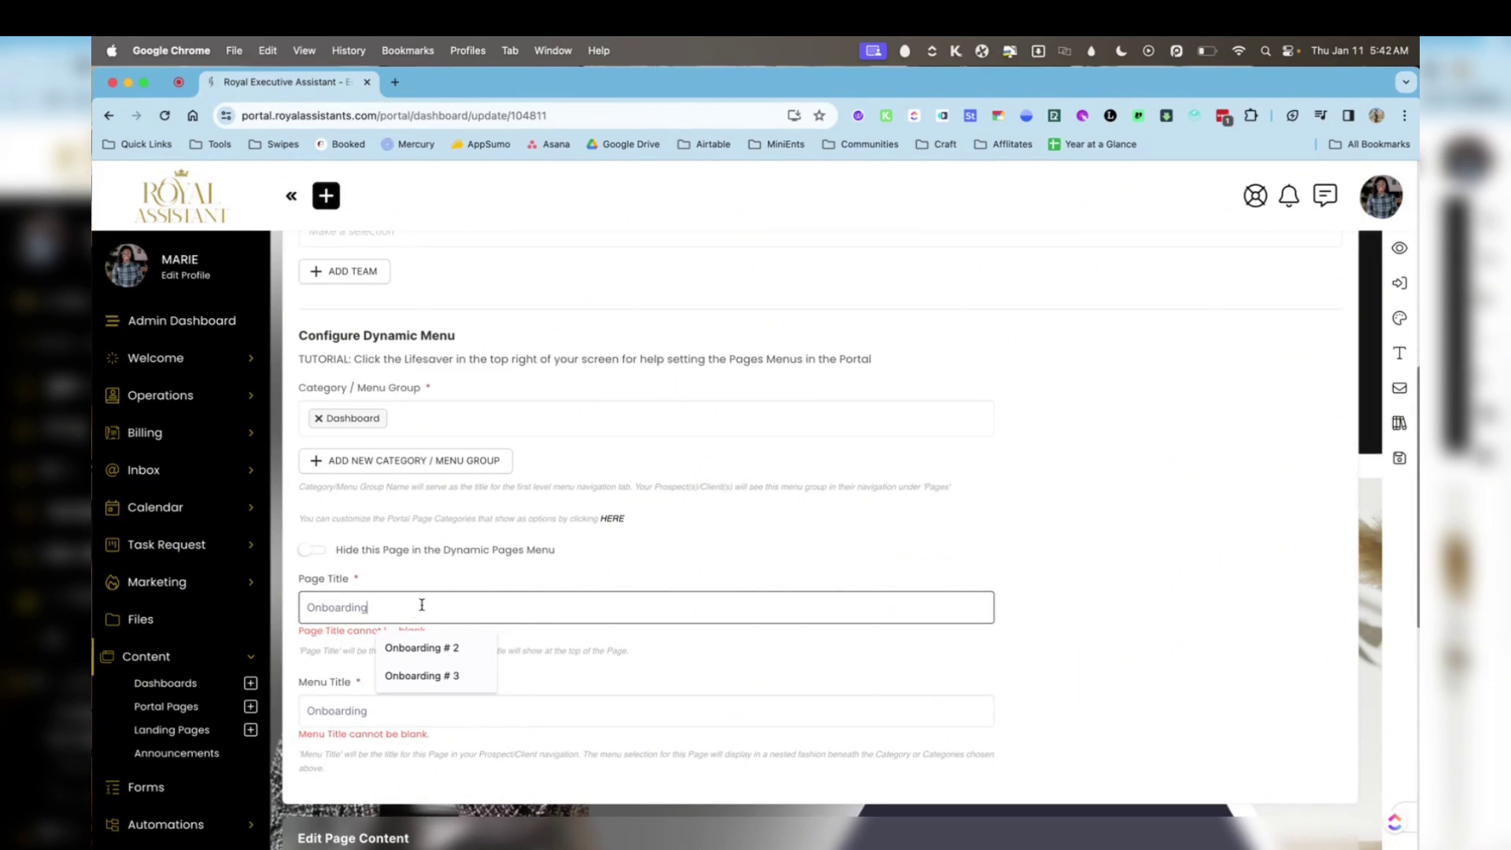
pyautogui.press('Tab')
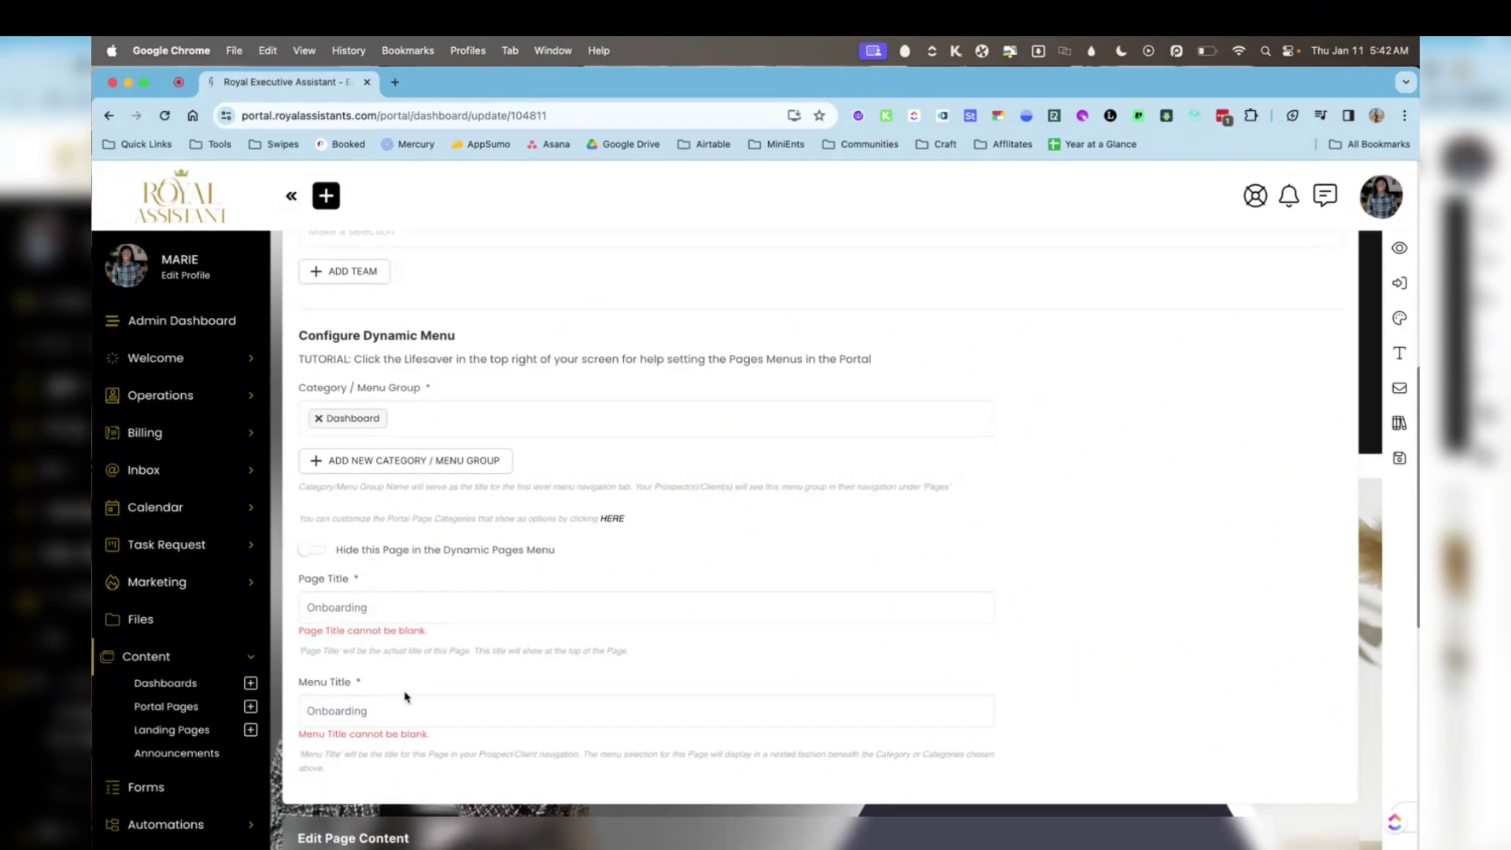
# Step: Assign the client contact to the page, save it, and confirm the update
pyautogui.scroll(10, 438, 543)
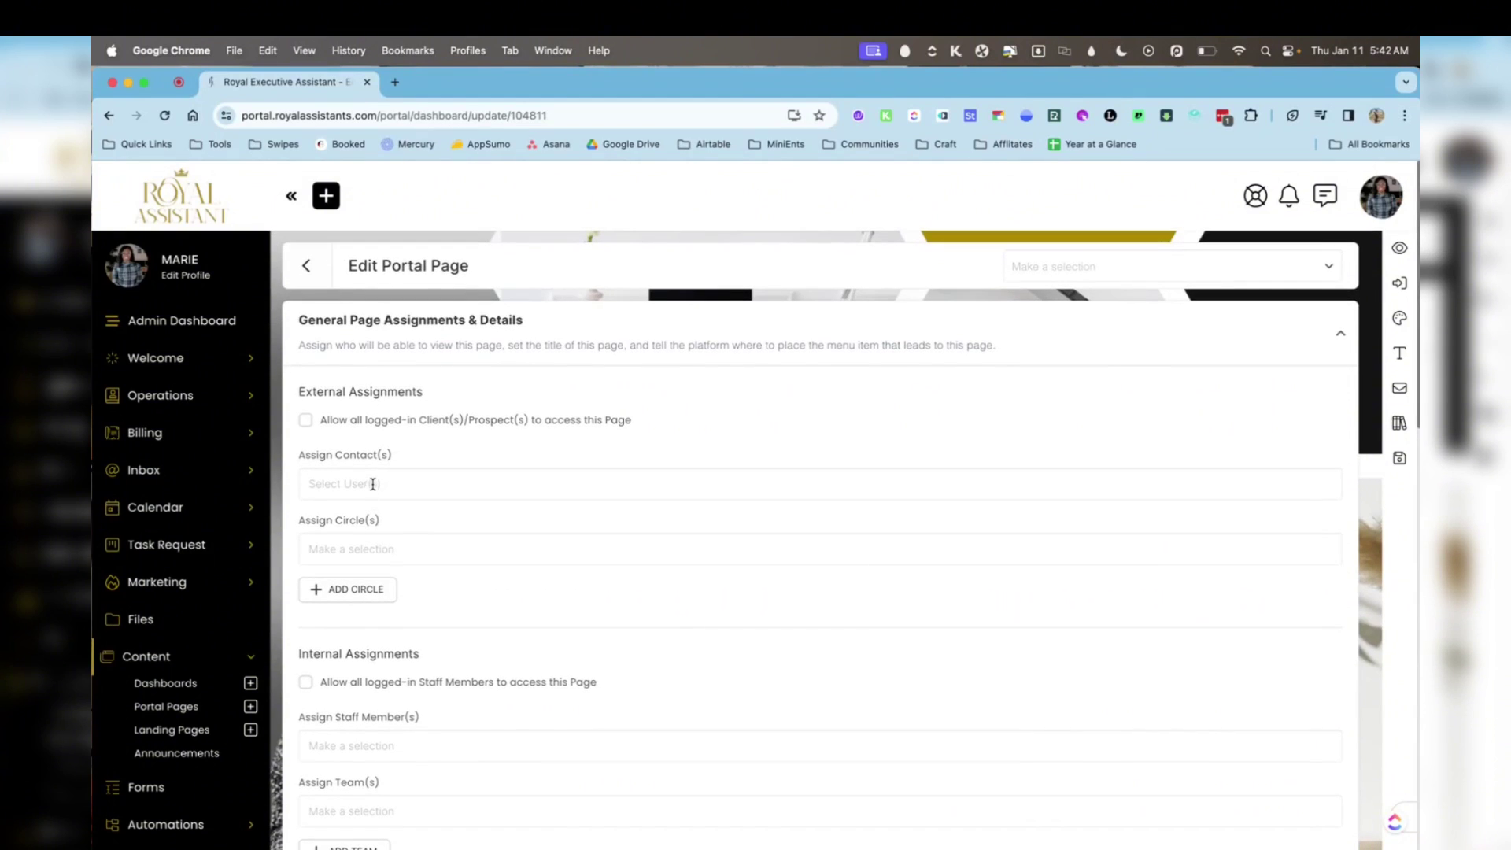
pyautogui.click(373, 484)
pyautogui.write('marie')
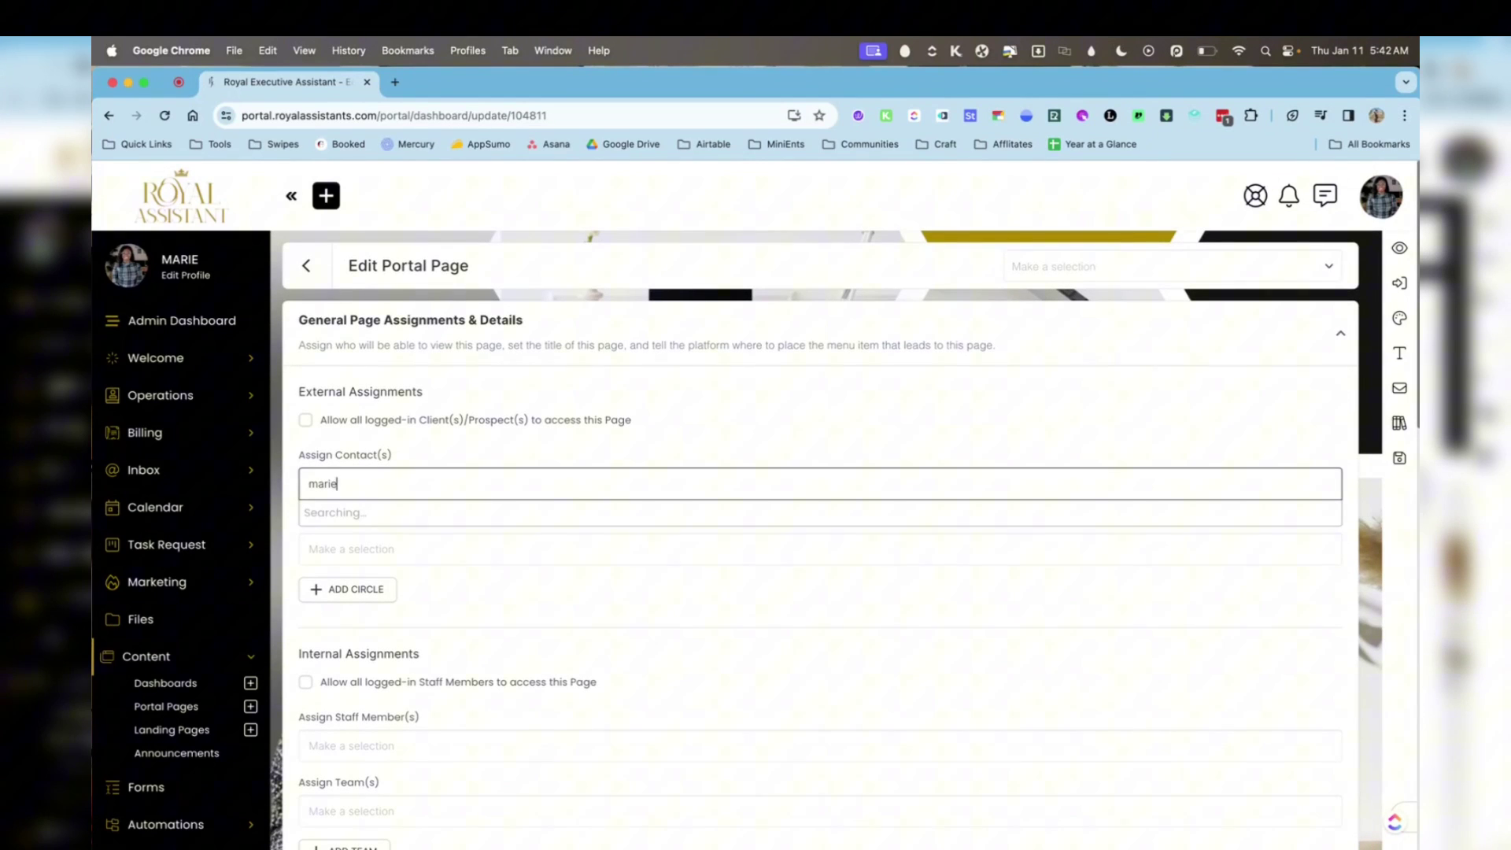
pyautogui.click(483, 540)
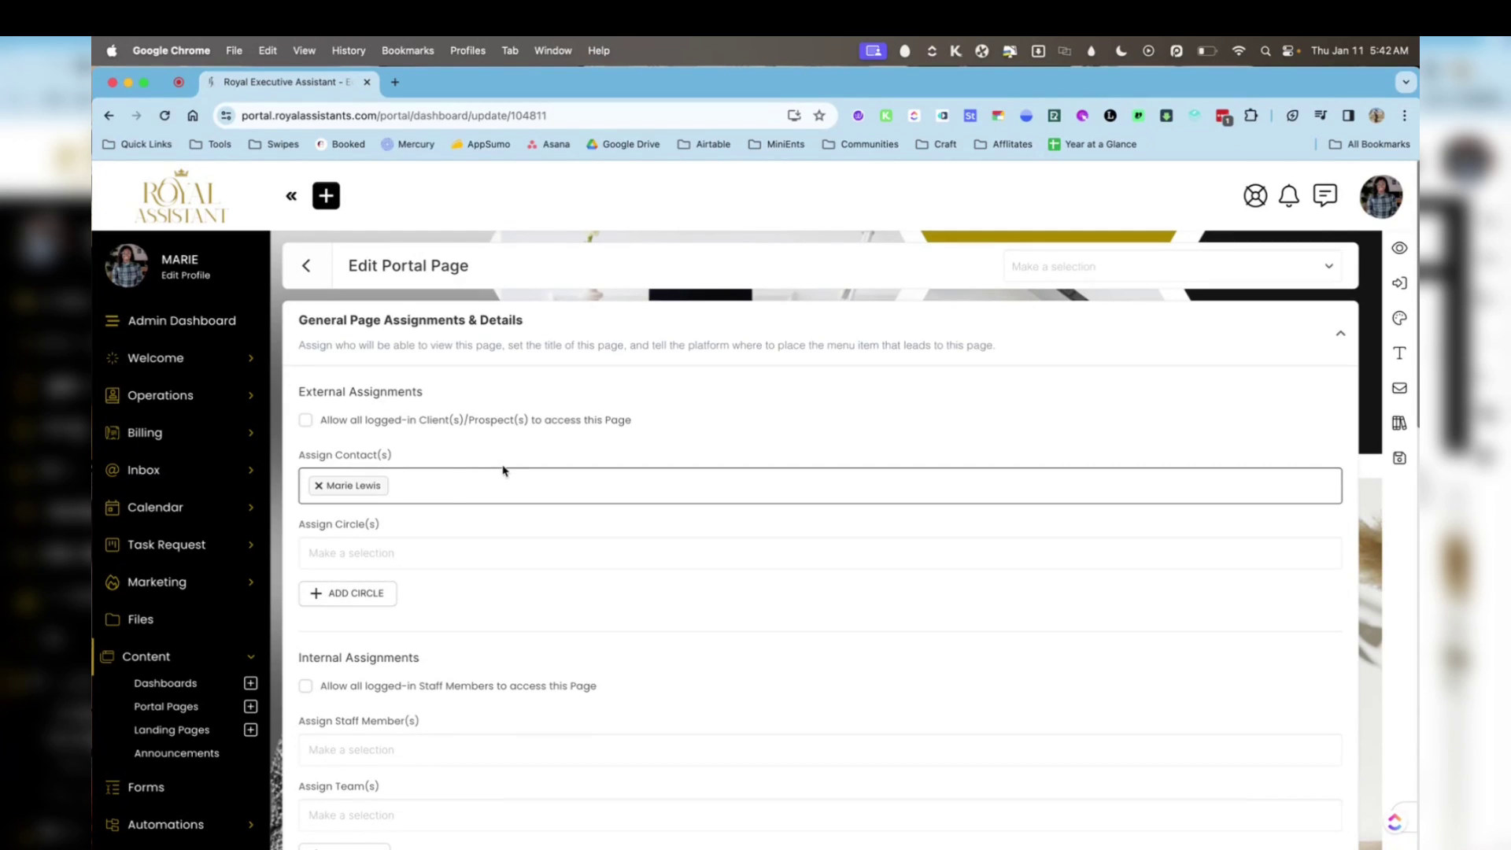
pyautogui.click(1399, 458)
pyautogui.click(762, 603)
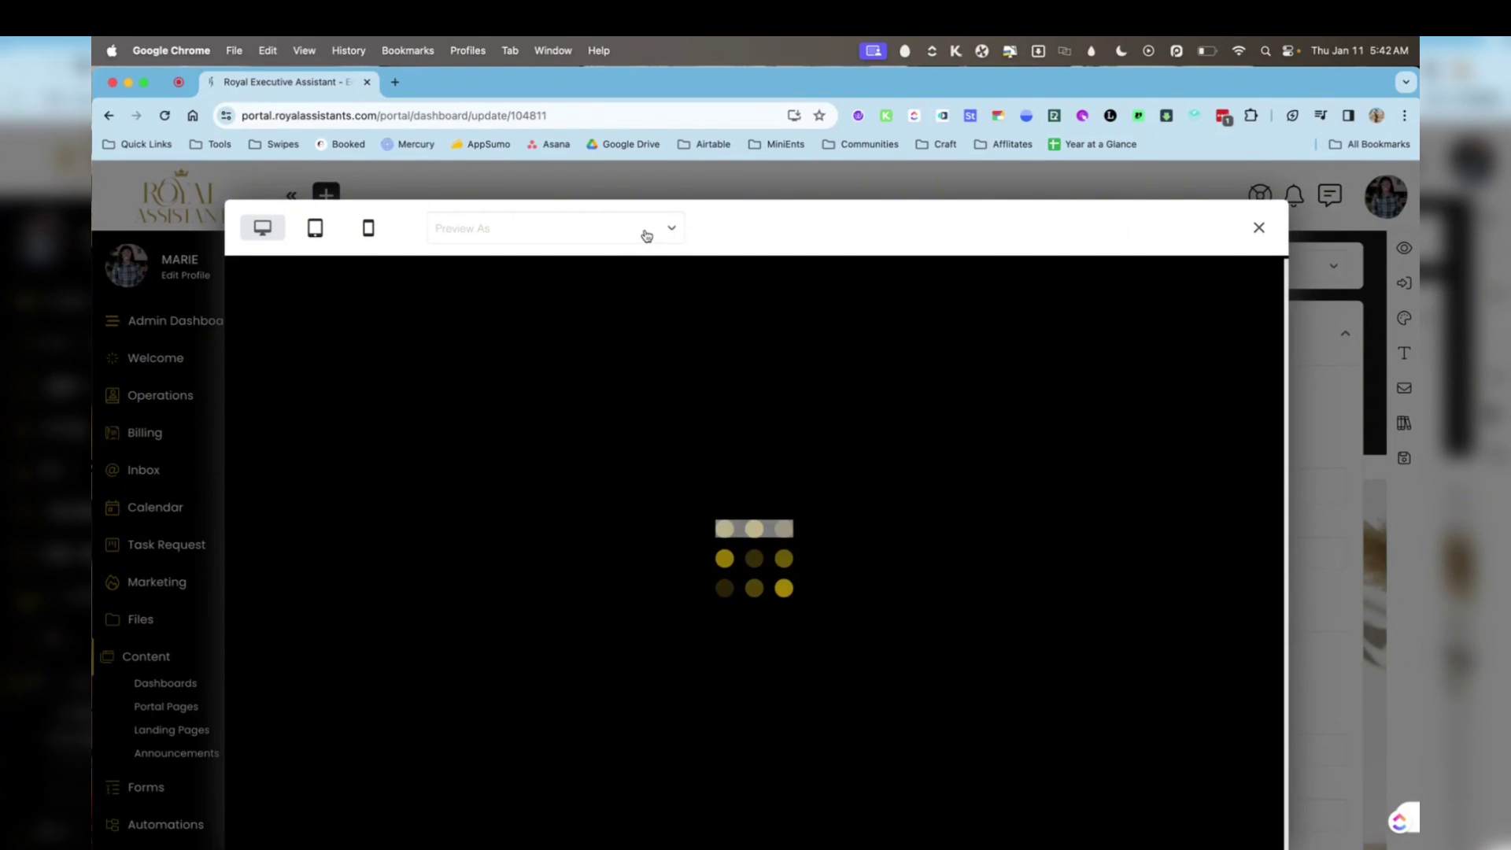
# Step: Preview the Onboarding portal page as the client contact and switch to their portal view
pyautogui.click(644, 234)
pyautogui.write('marie')
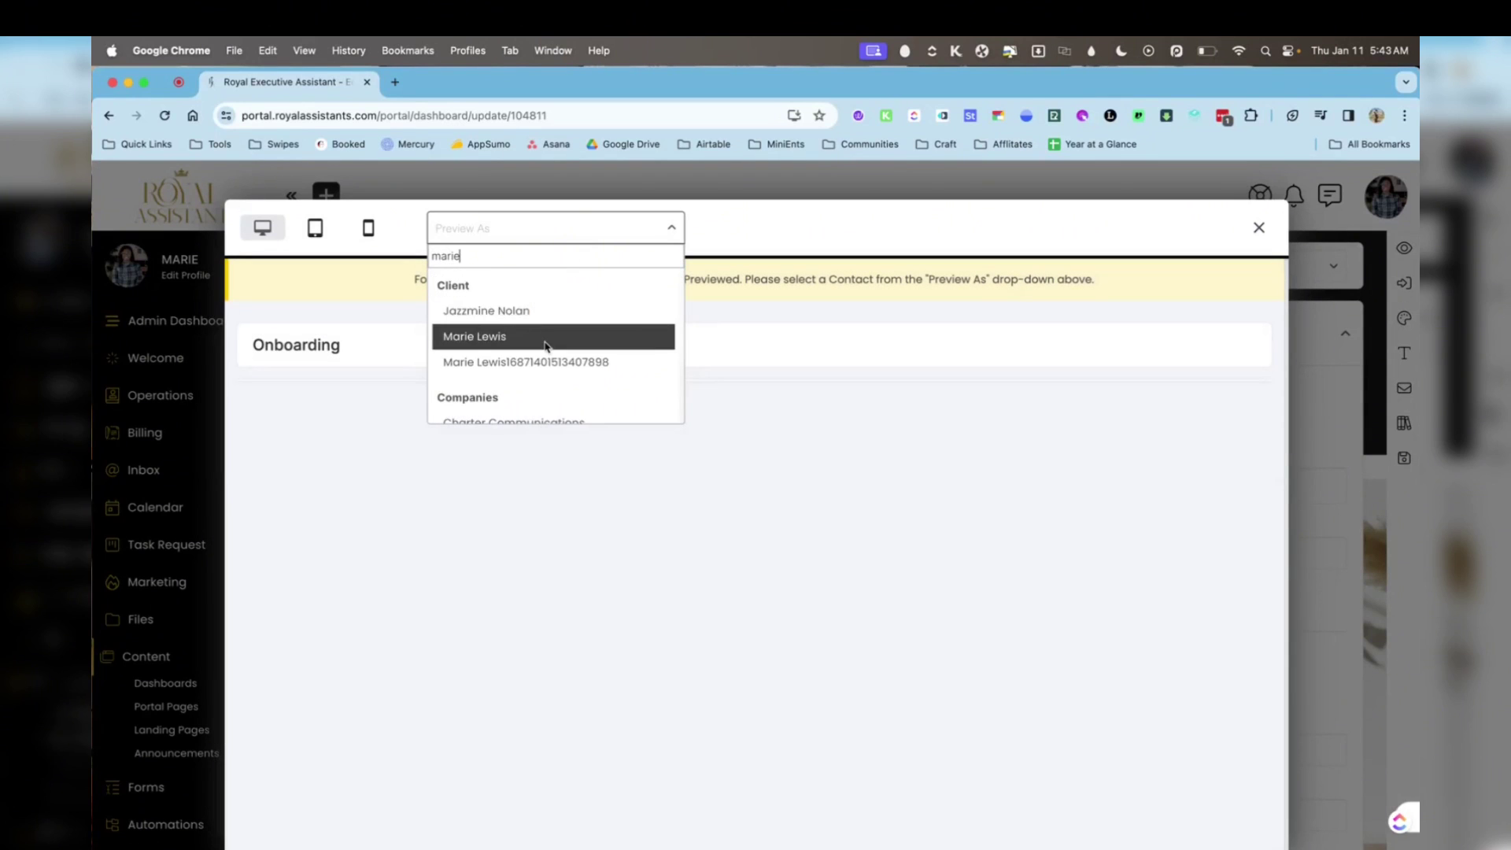
pyautogui.click(546, 337)
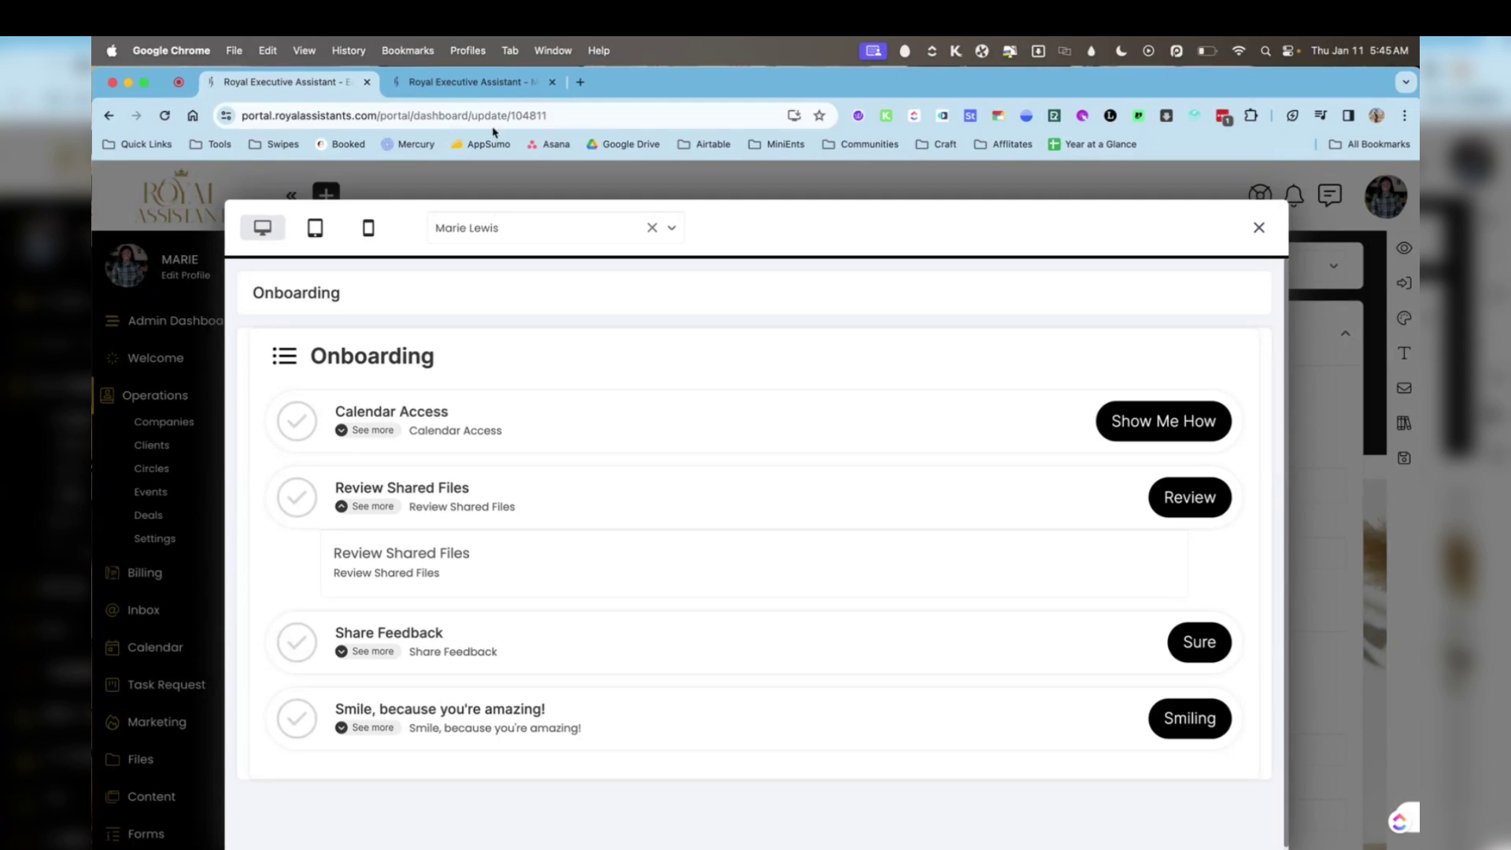
pyautogui.click(507, 87)
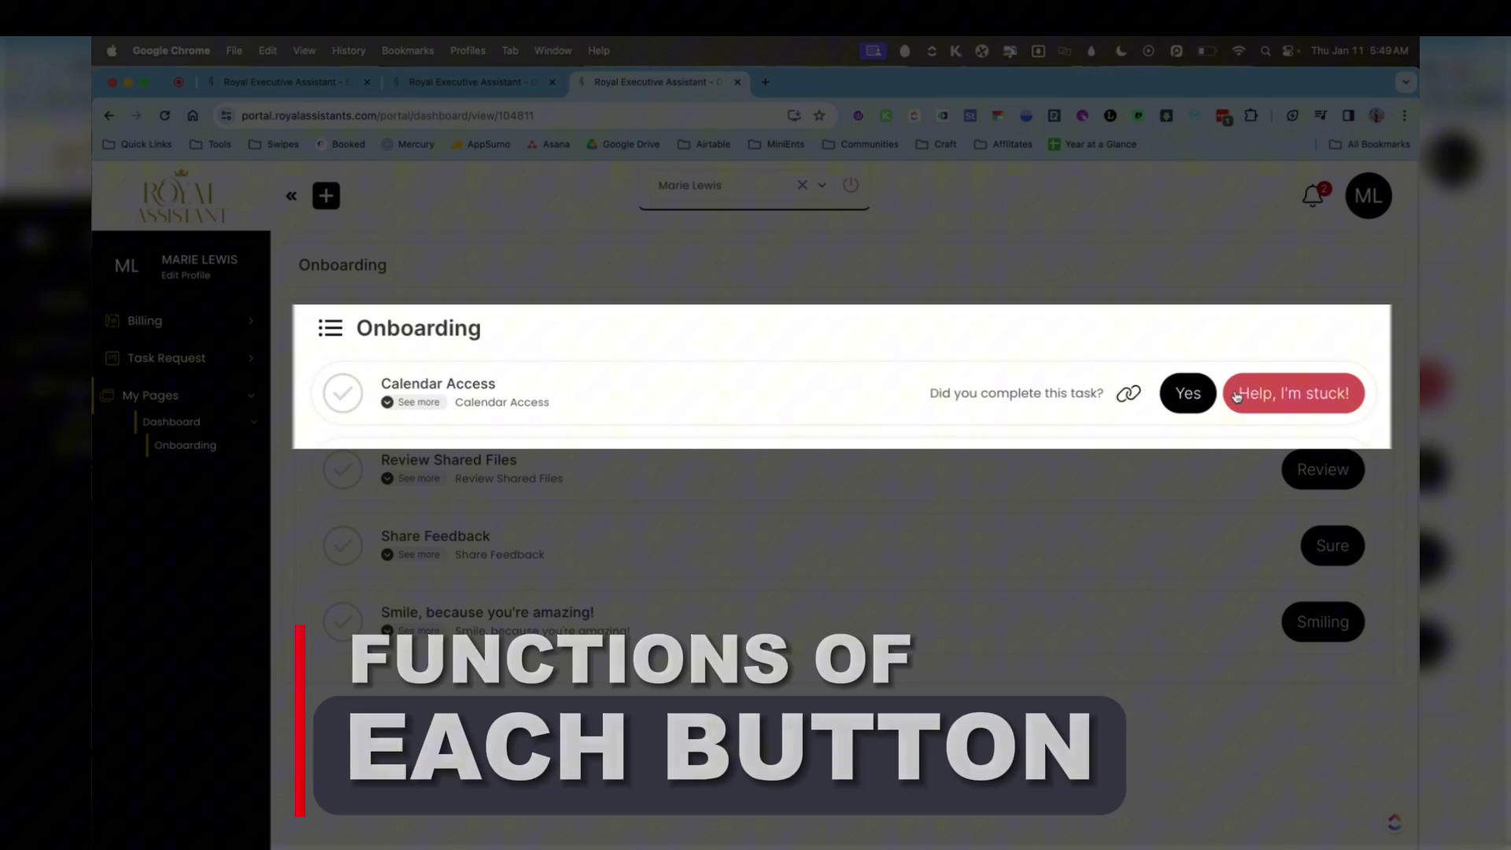
# Step: Send a 'Help, I'm stuck!' message about Calendar Access, then answer Yes to mark it Completed
pyautogui.click(416, 405)
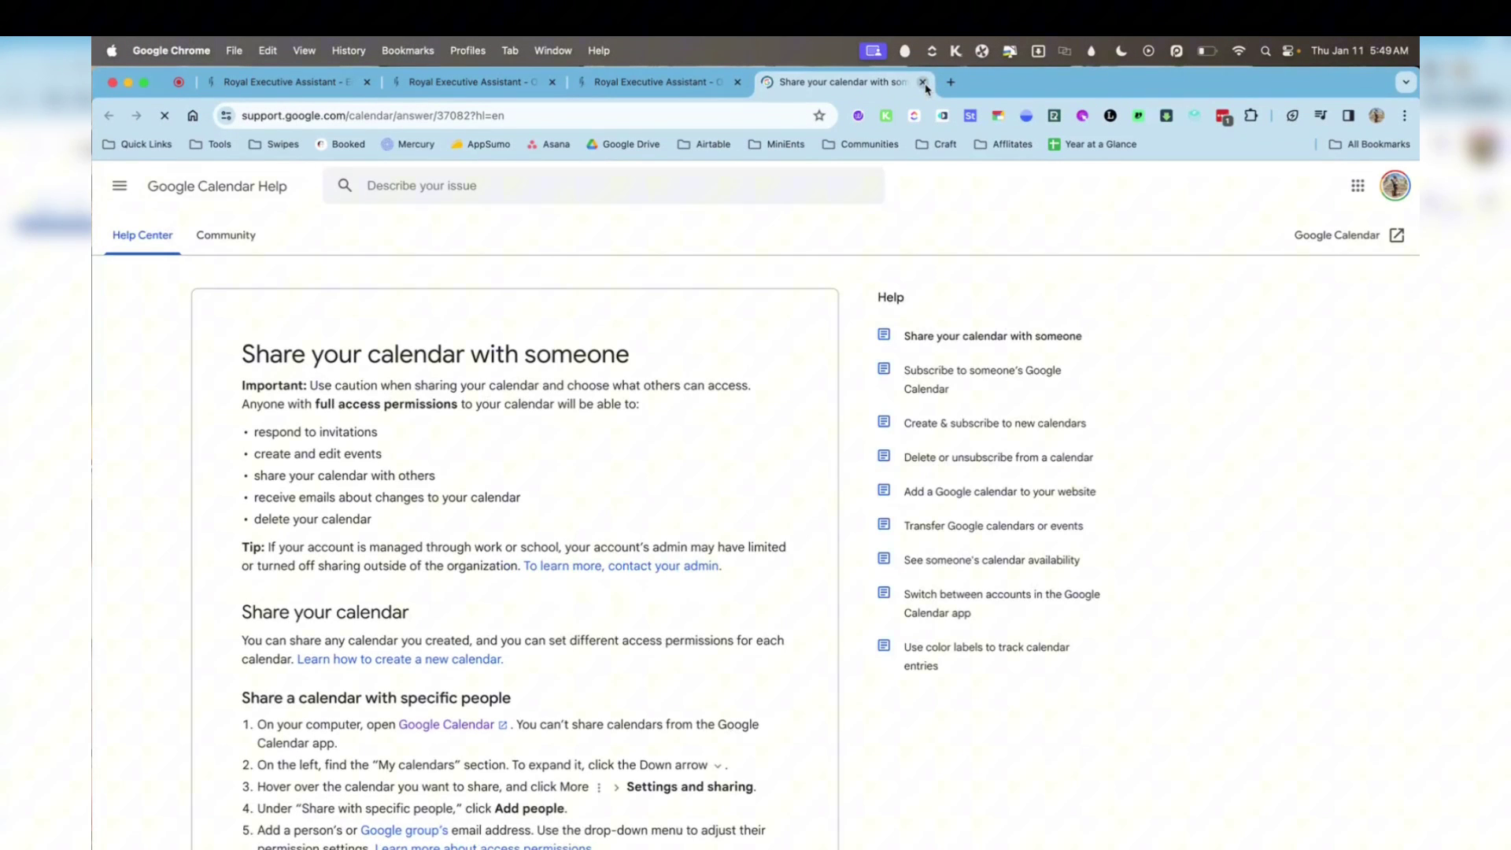
pyautogui.click(922, 81)
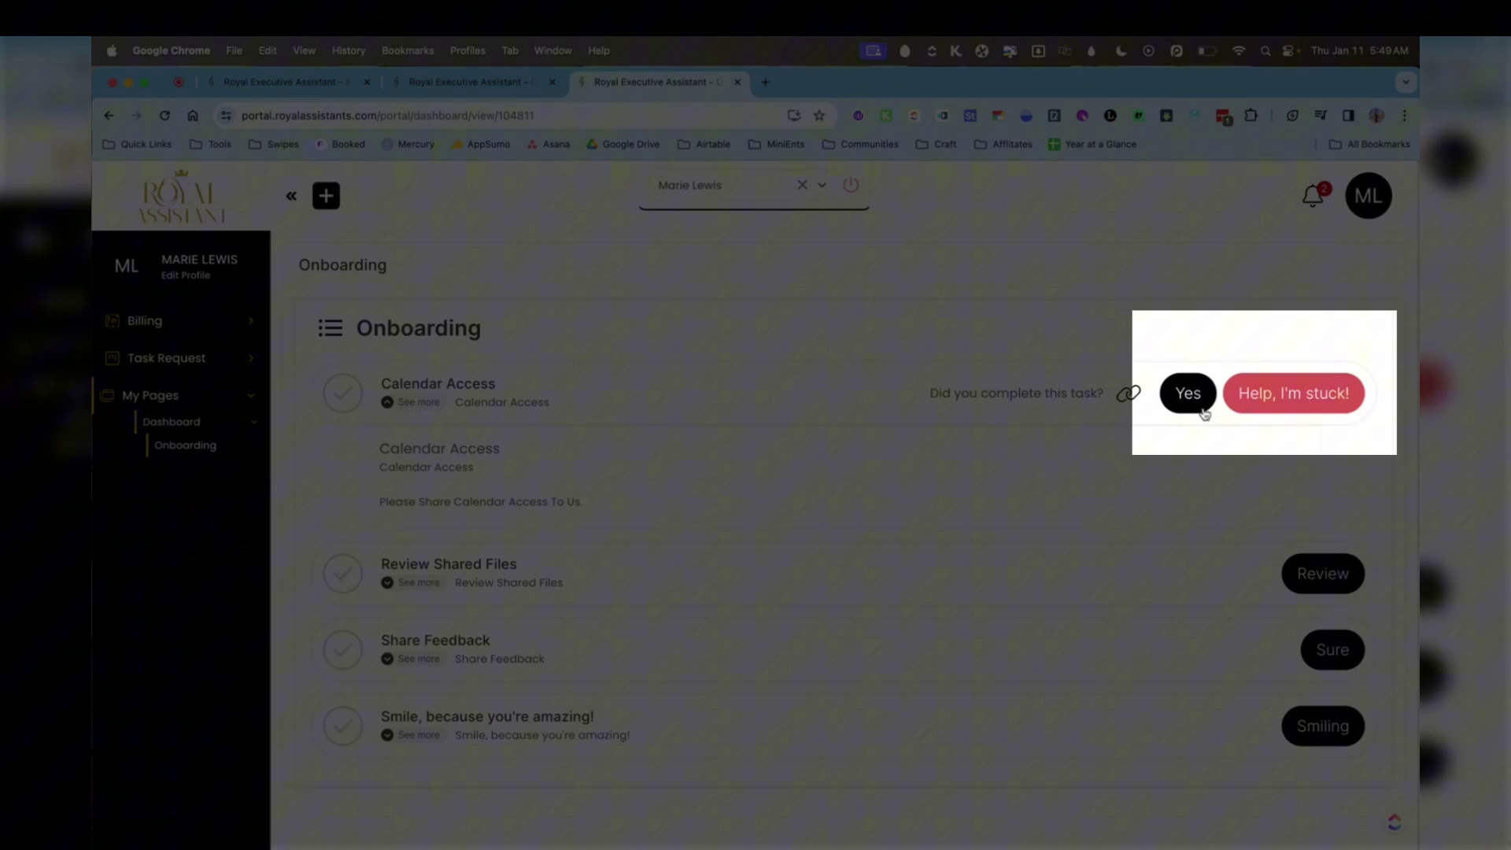
pyautogui.click(1269, 404)
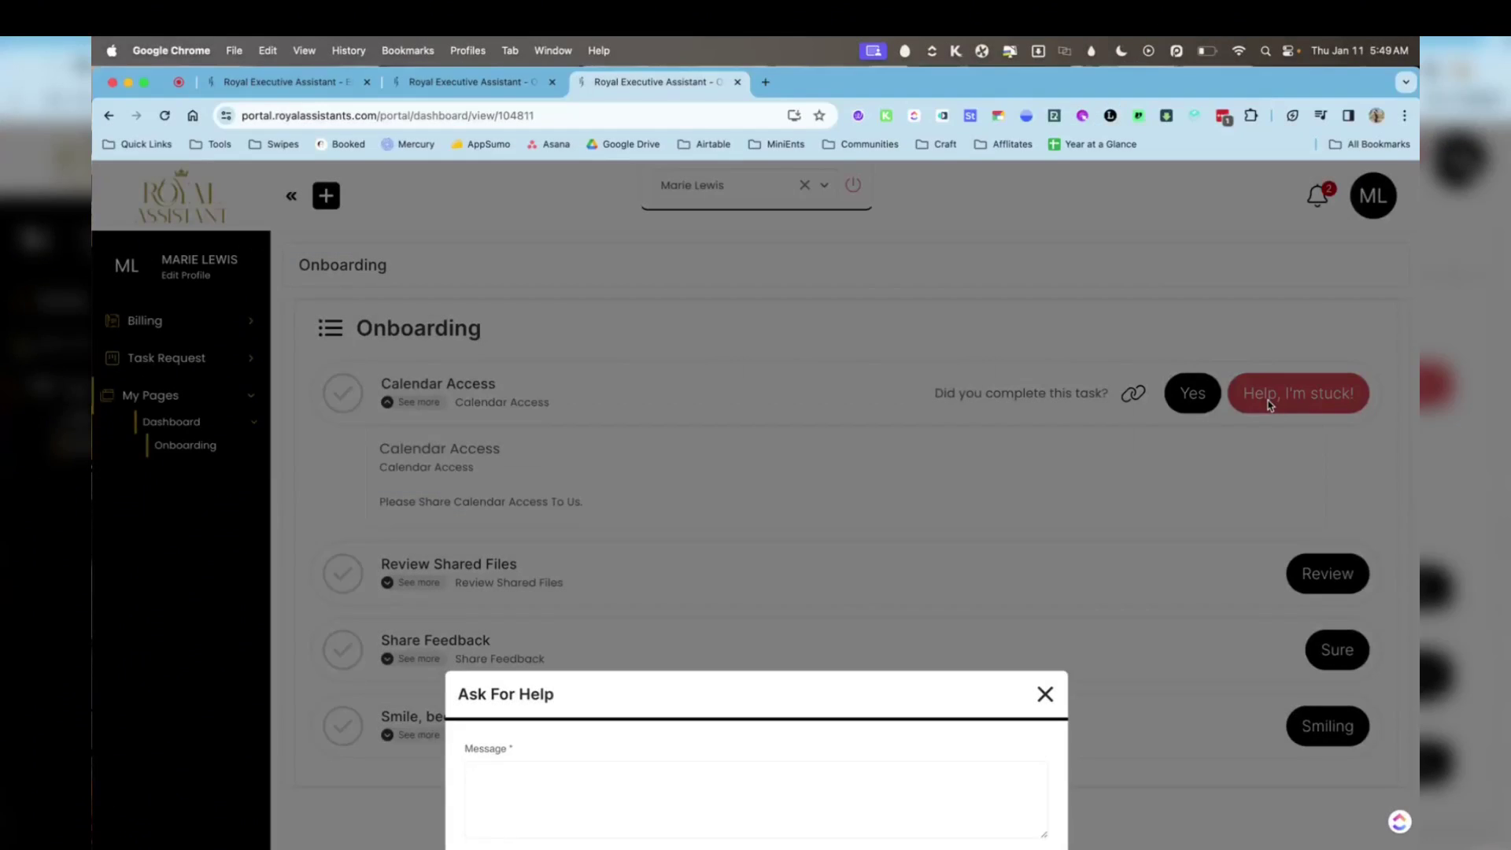
pyautogui.click(780, 784)
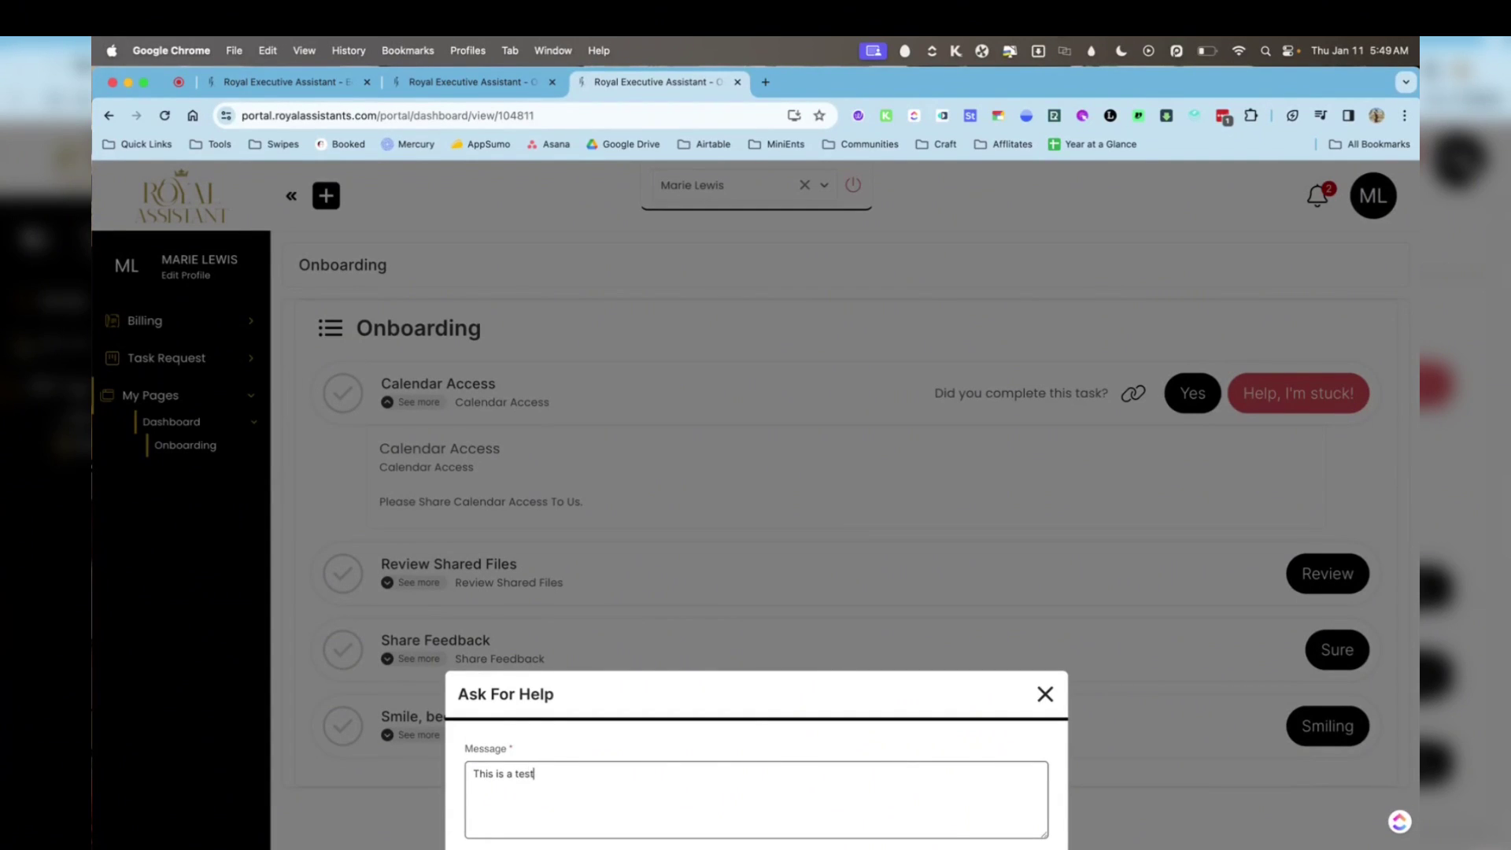
pyautogui.press('Return')
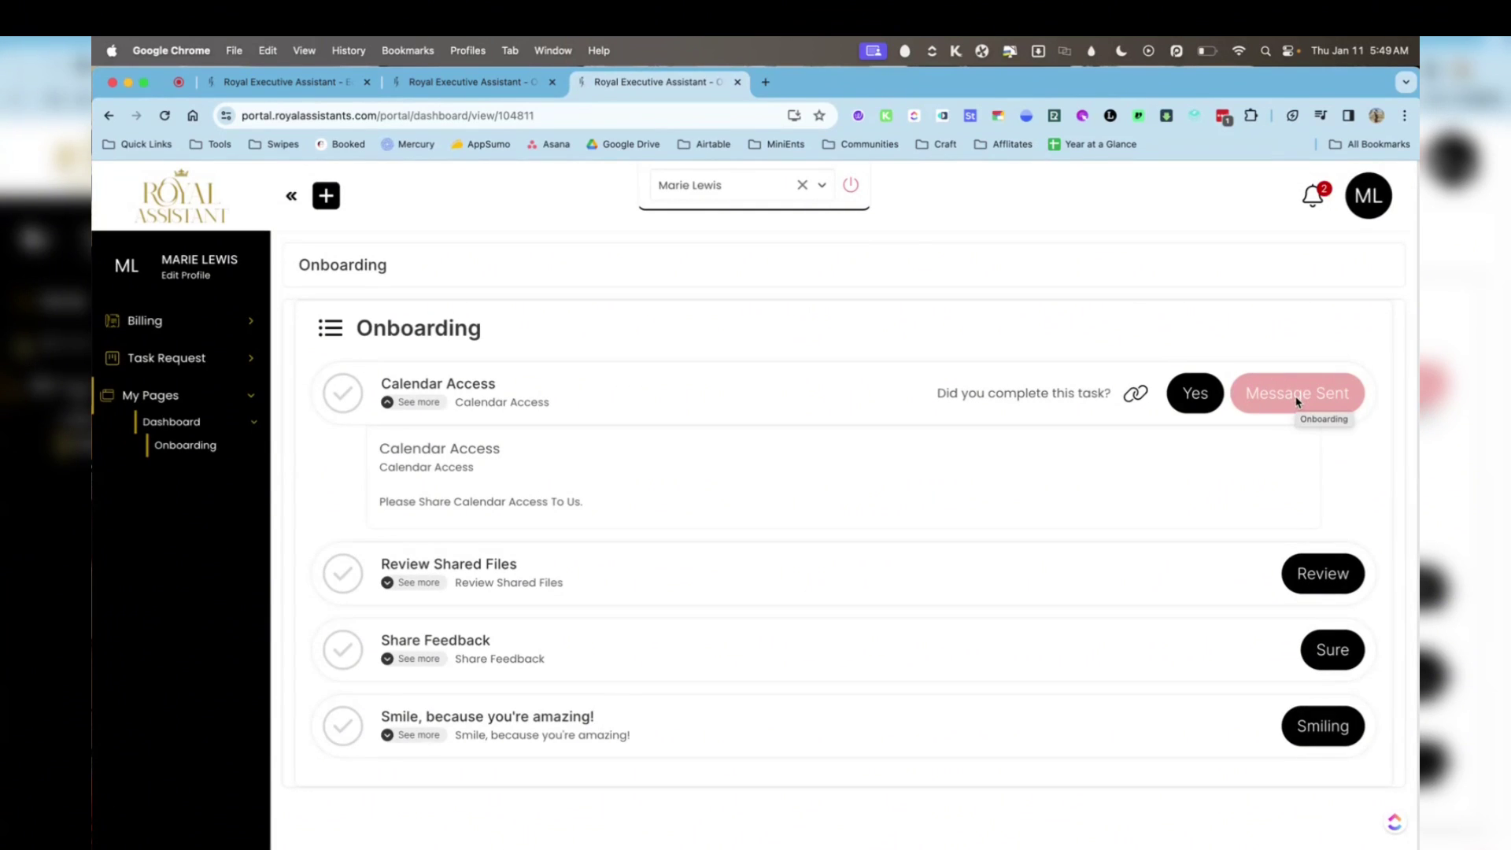
pyautogui.click(1197, 397)
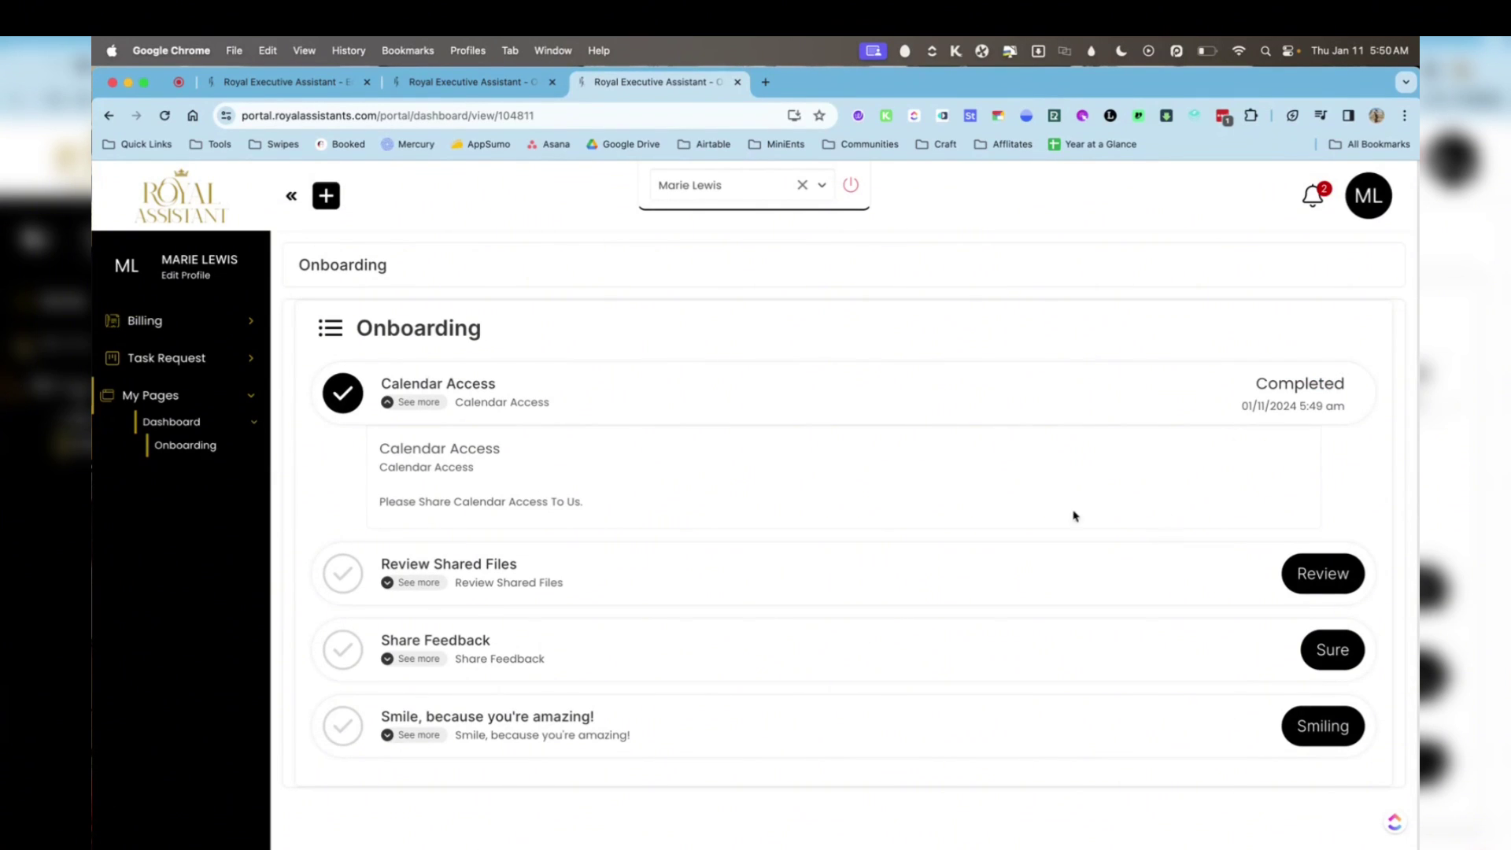
# Step: Answer Yes on Review Shared Files and Share Feedback, then exit the client preview
pyautogui.click(398, 407)
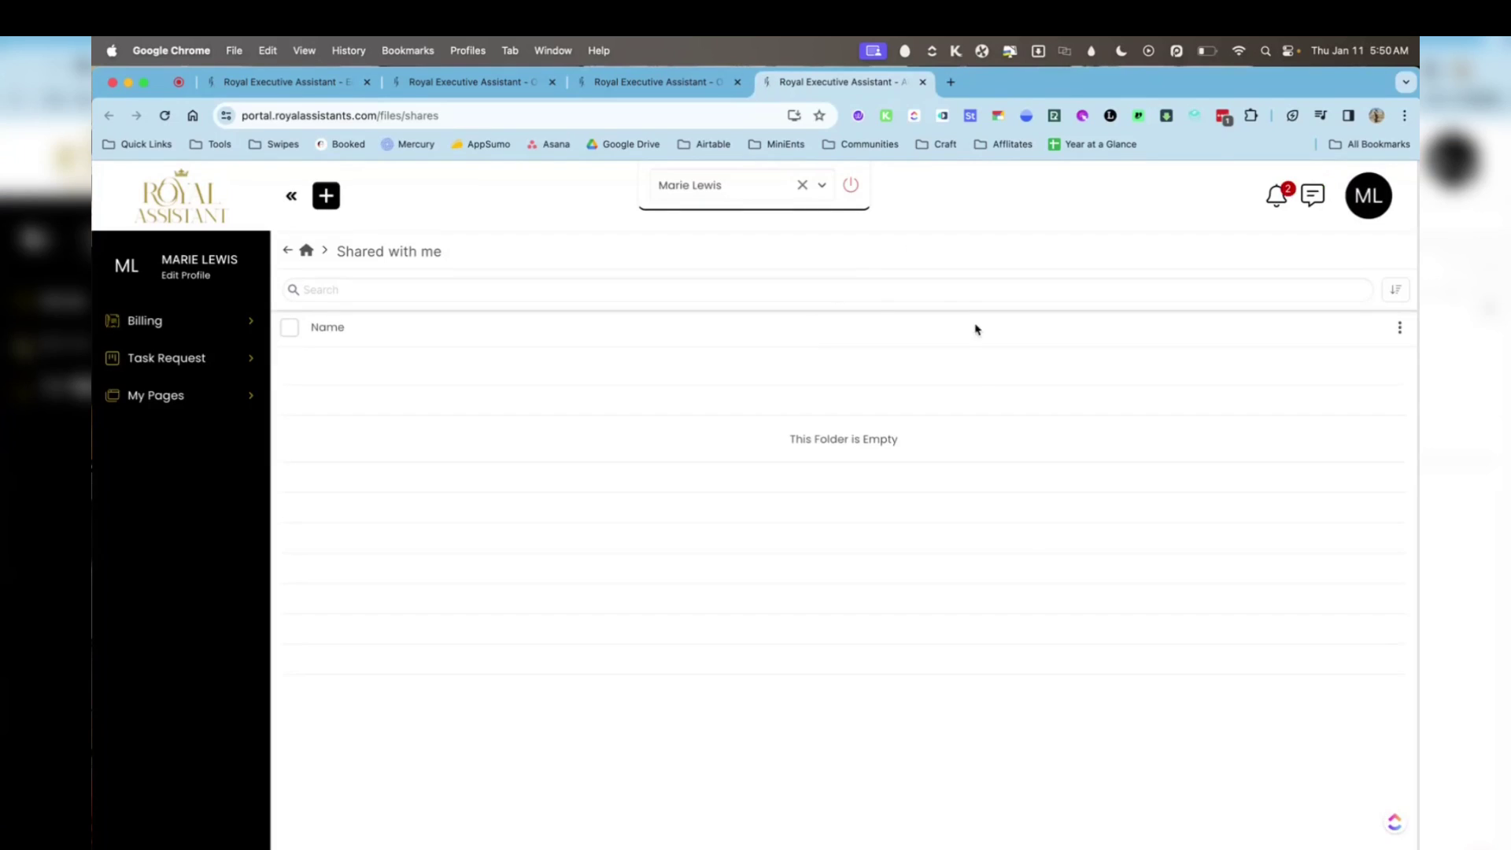
pyautogui.click(658, 95)
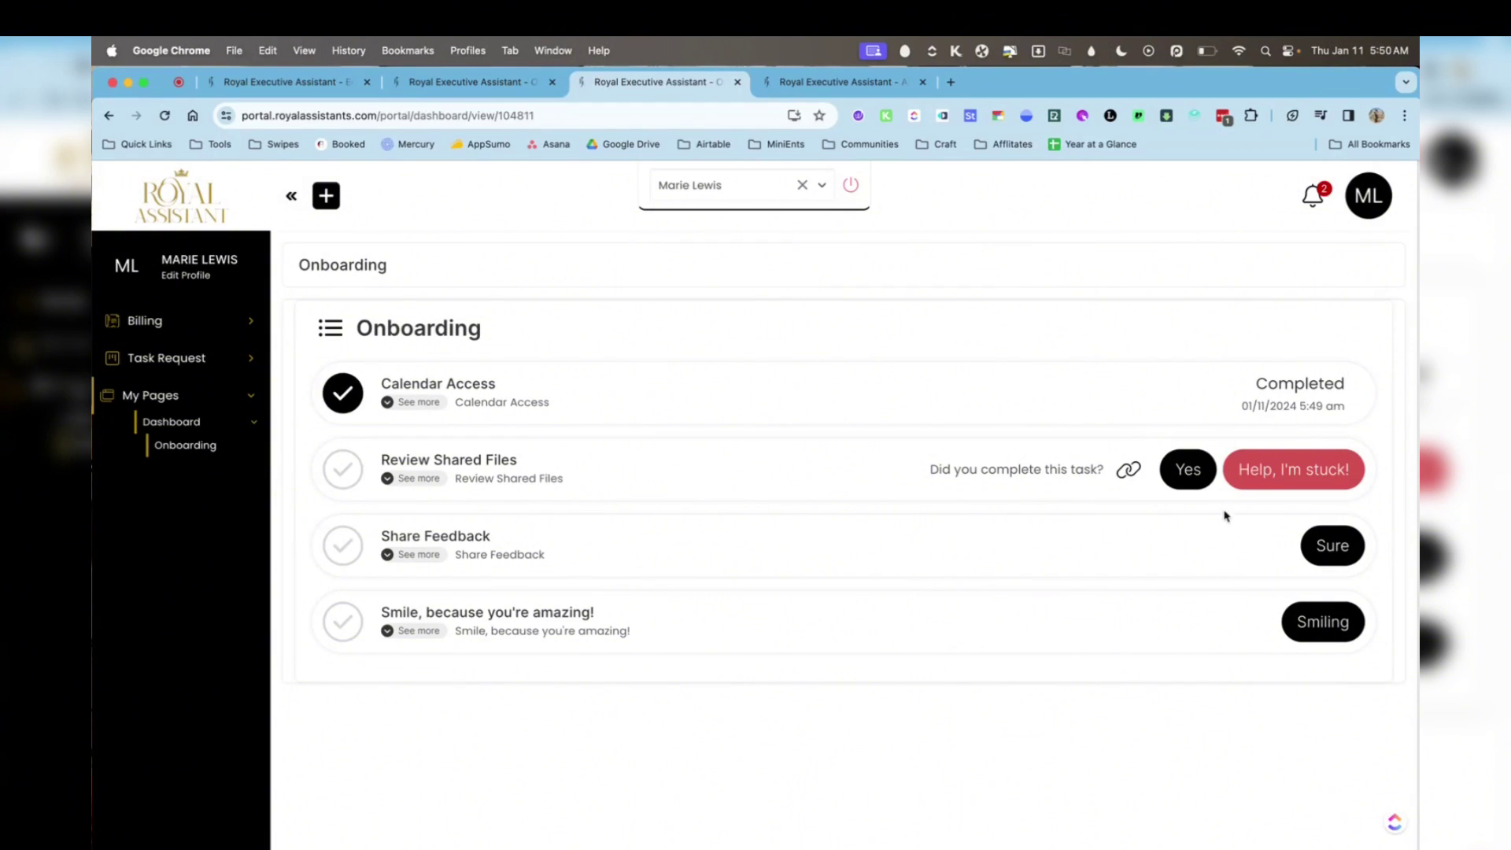
pyautogui.click(1170, 472)
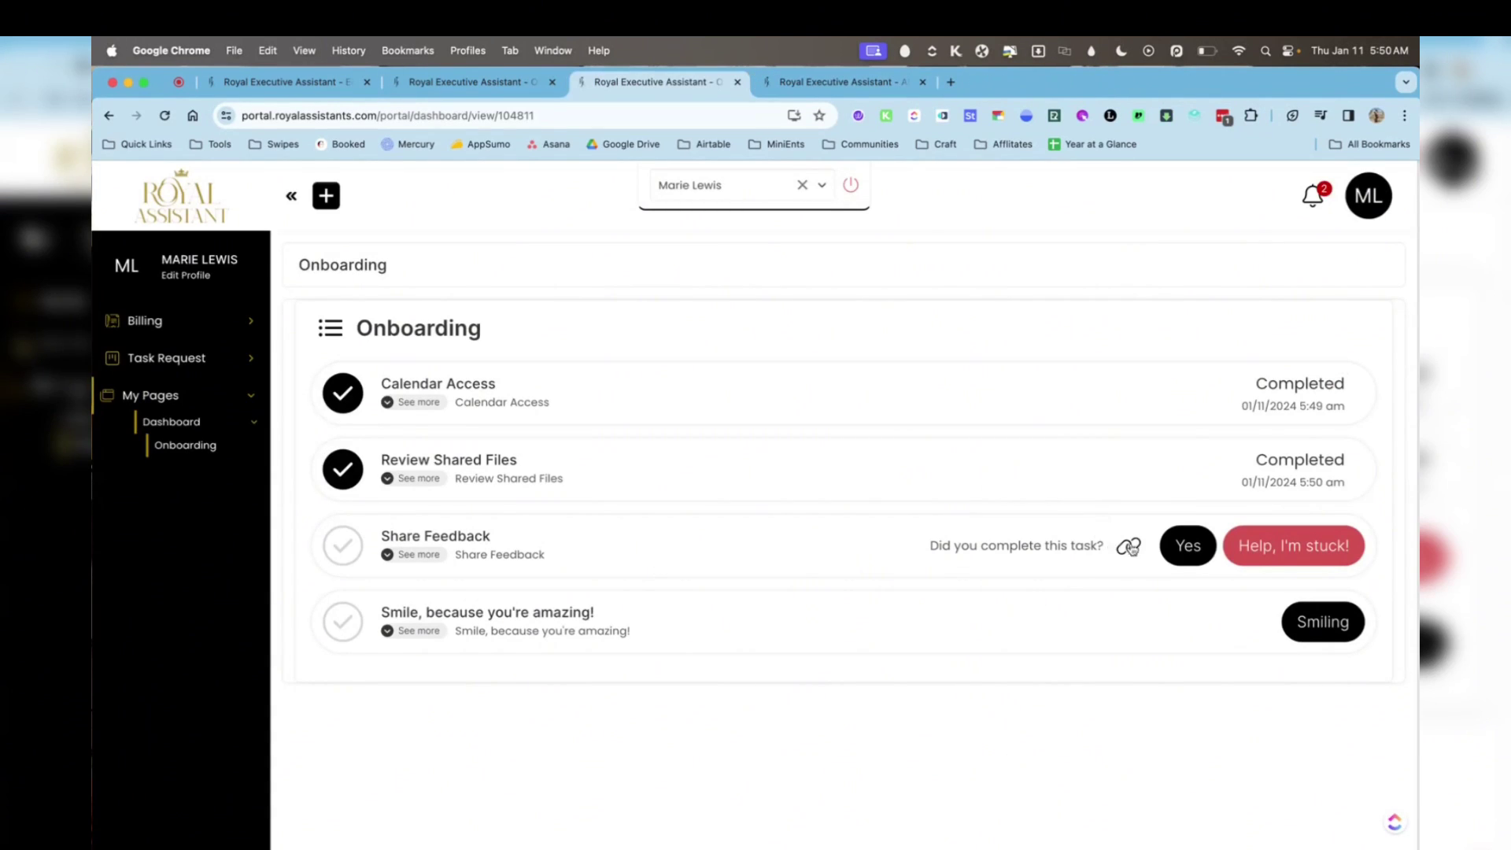
pyautogui.click(1191, 549)
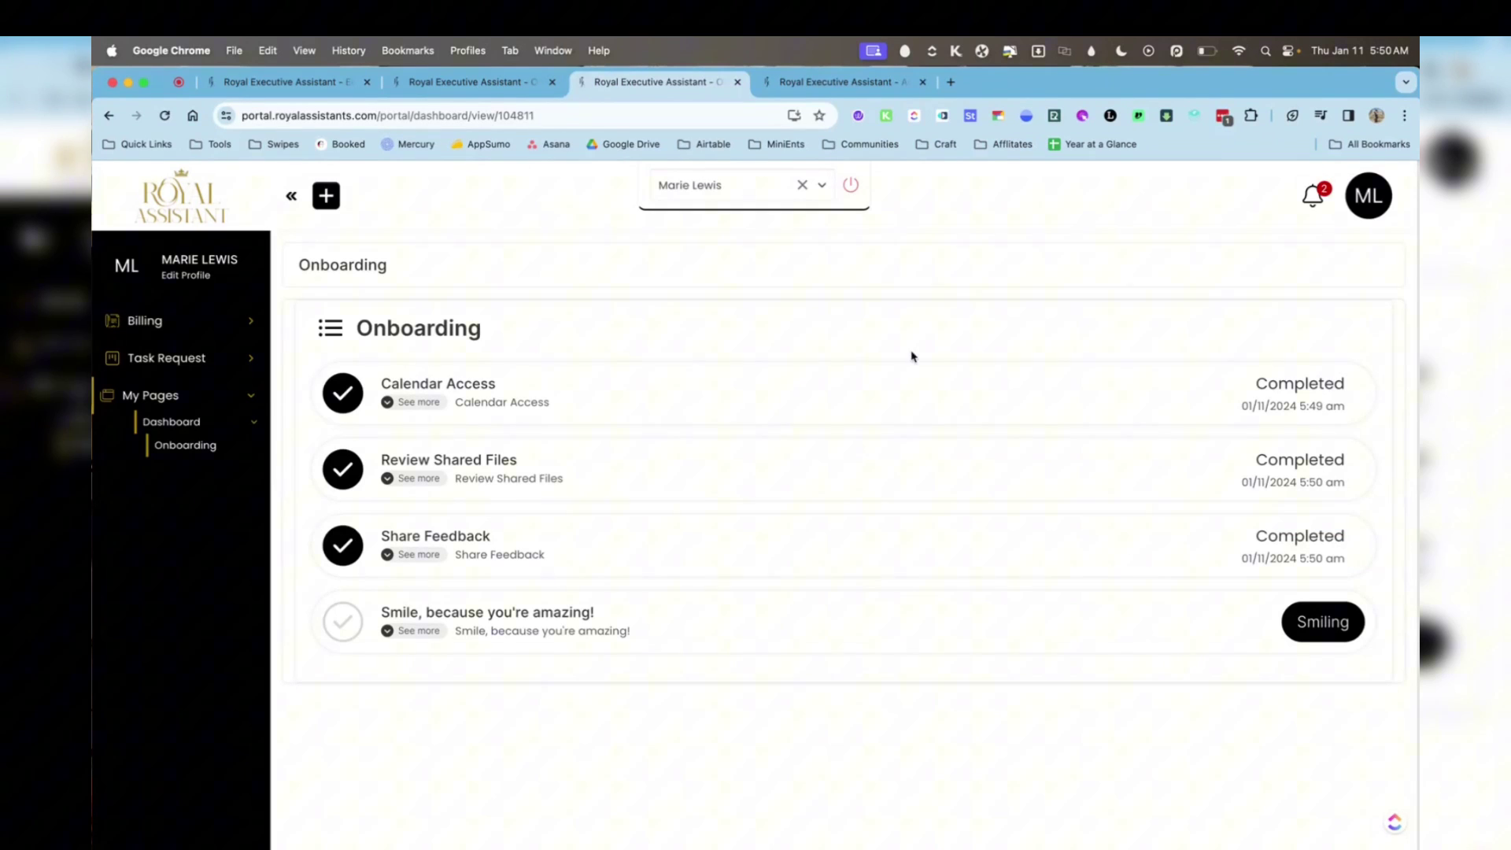
pyautogui.click(854, 193)
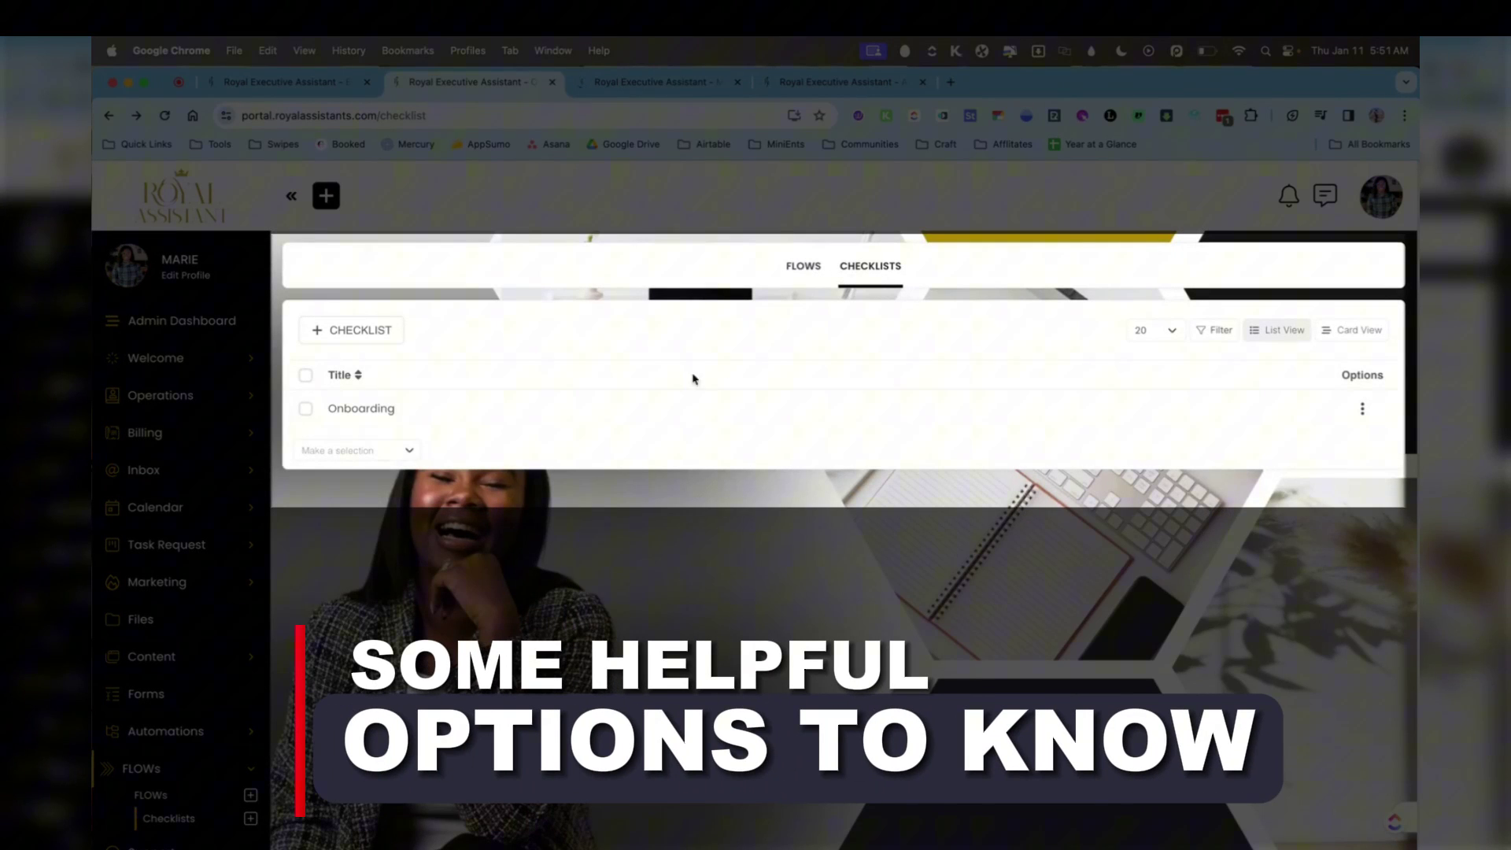
# Step: In Onboarding's Status / Submissions, reset Item #1 Calendar Access, then mark it Complete again
pyautogui.click(1363, 411)
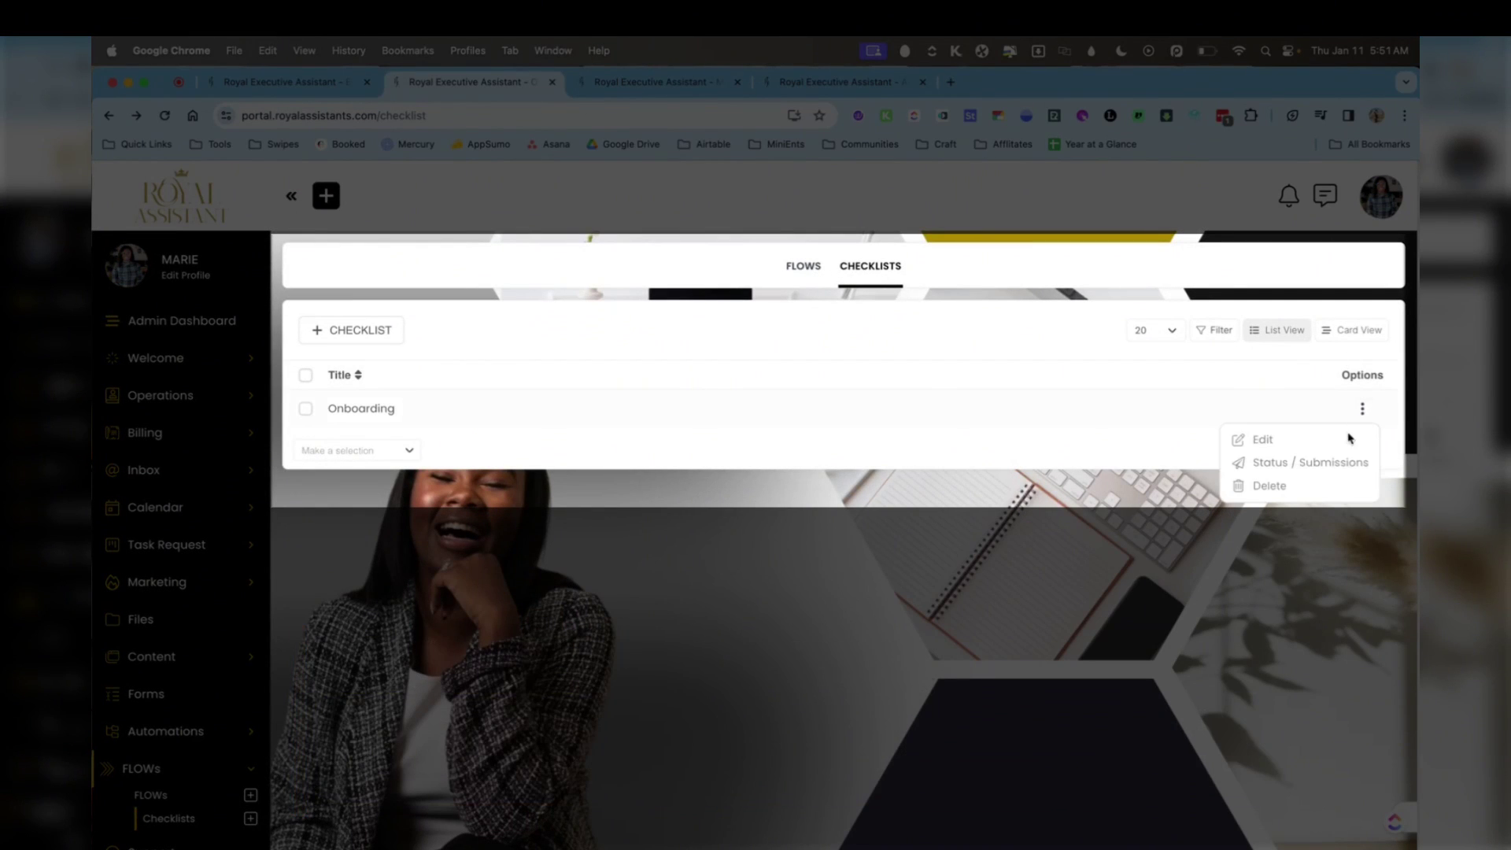
pyautogui.click(1345, 471)
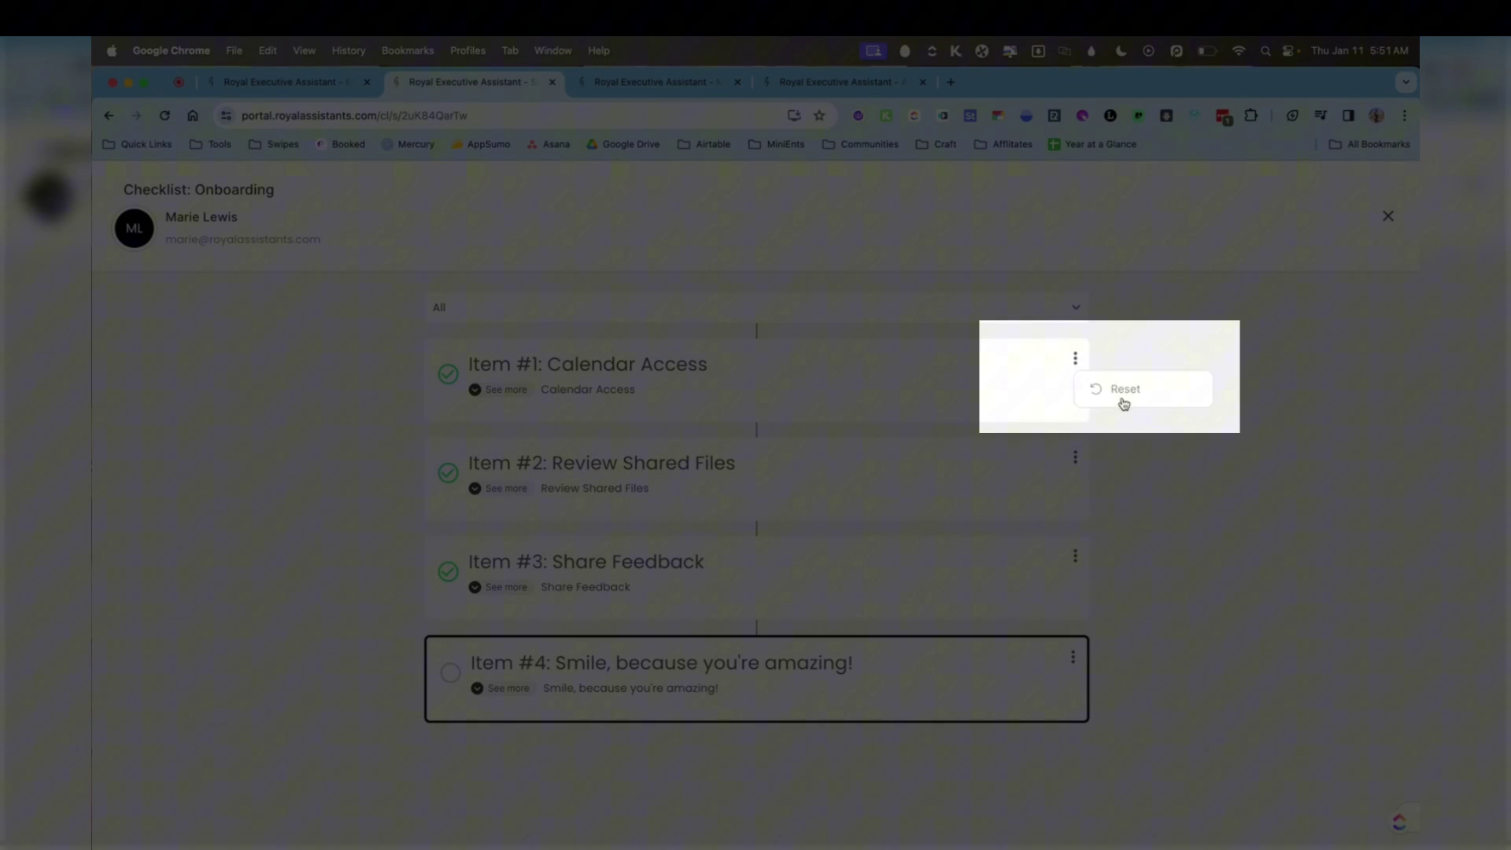
pyautogui.click(1124, 401)
pyautogui.click(1075, 361)
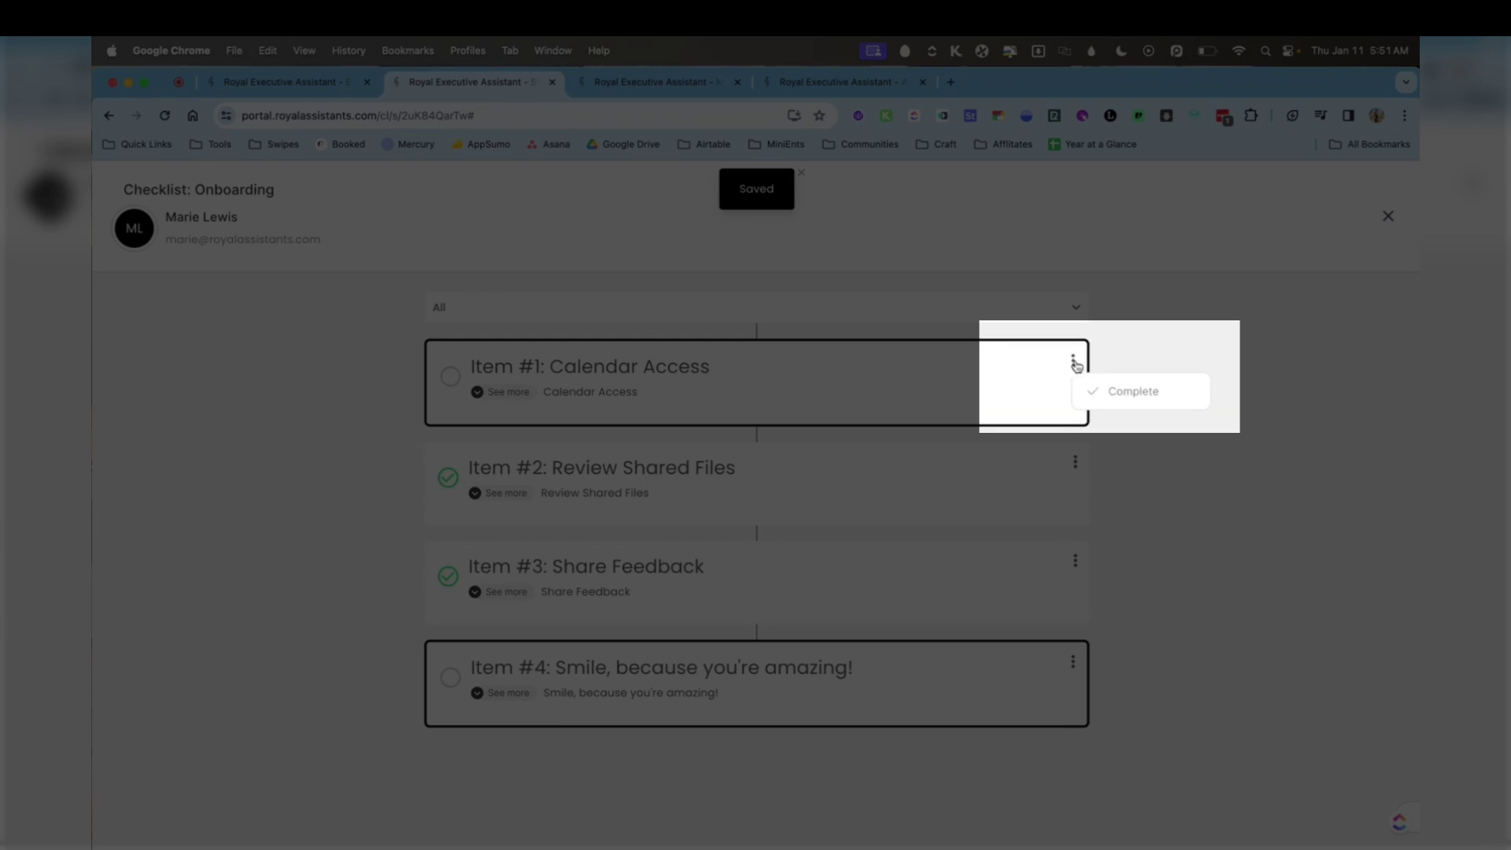
pyautogui.click(1122, 400)
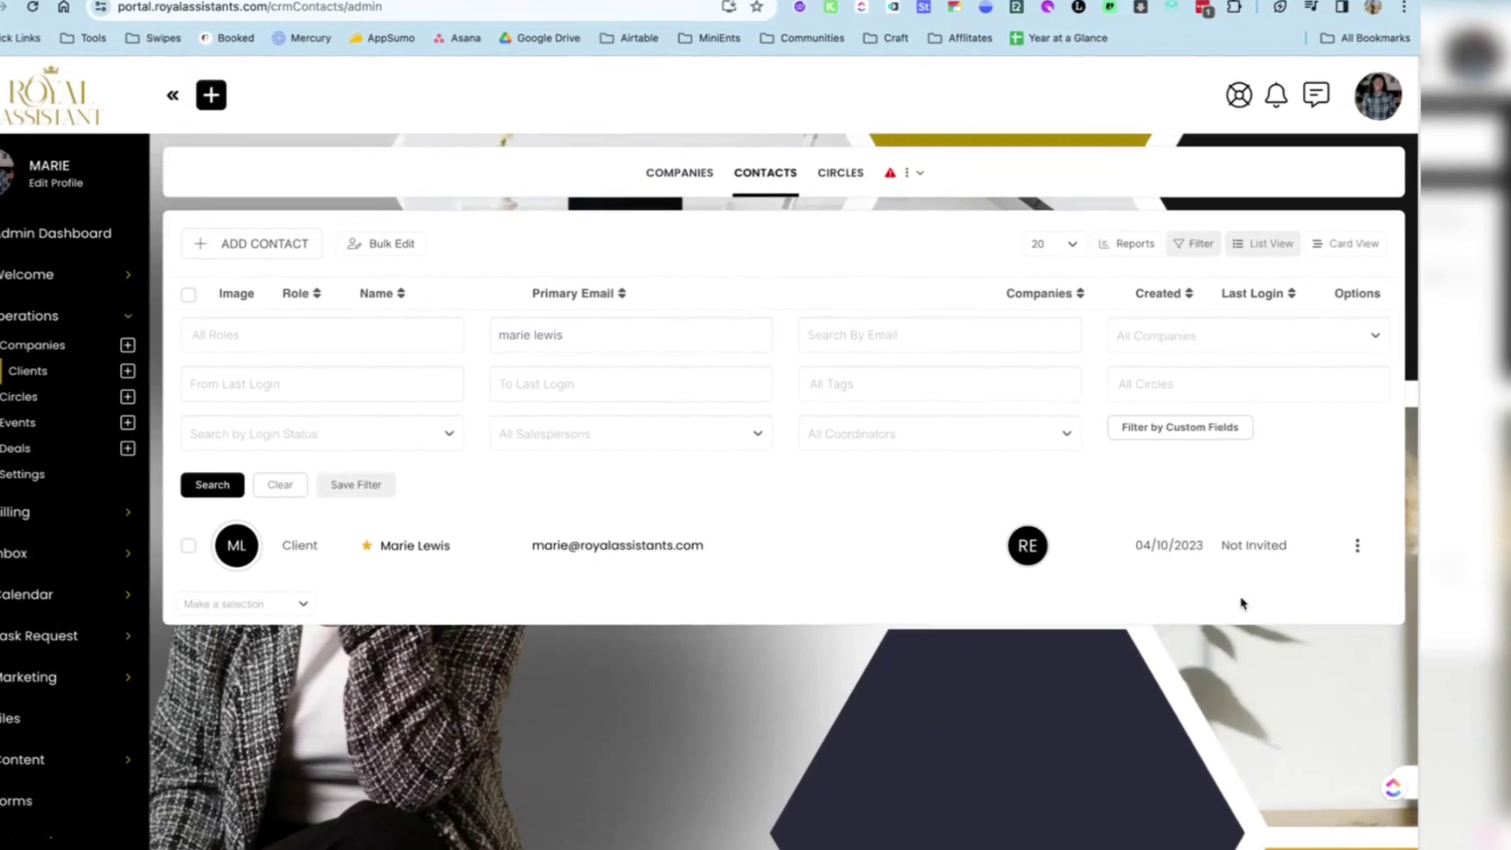
# Step: From the contact's Options menu, assign the Onboarding checklist to the client and save
pyautogui.click(1363, 603)
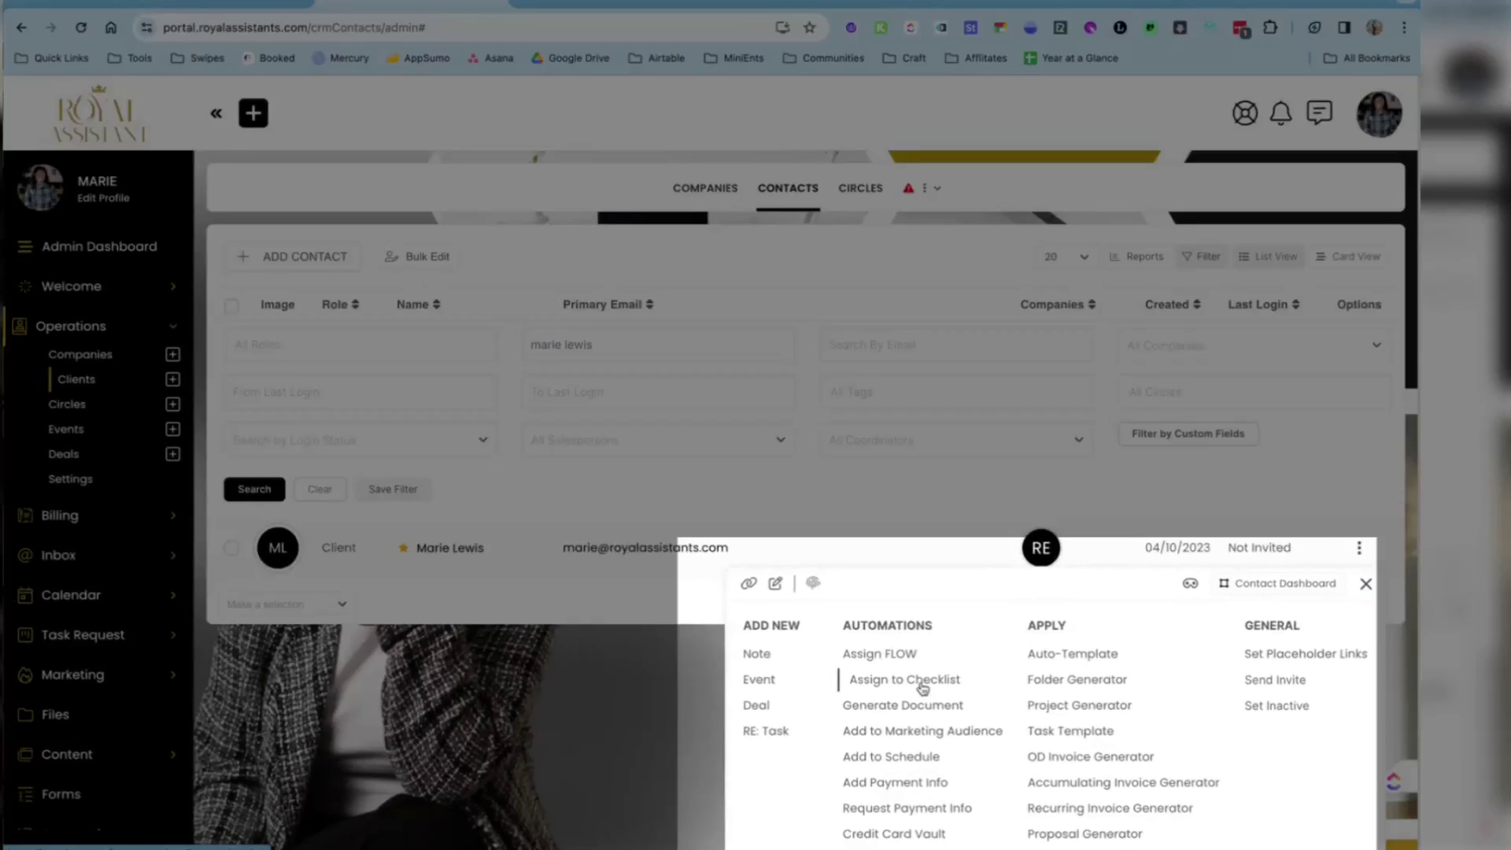
pyautogui.click(873, 669)
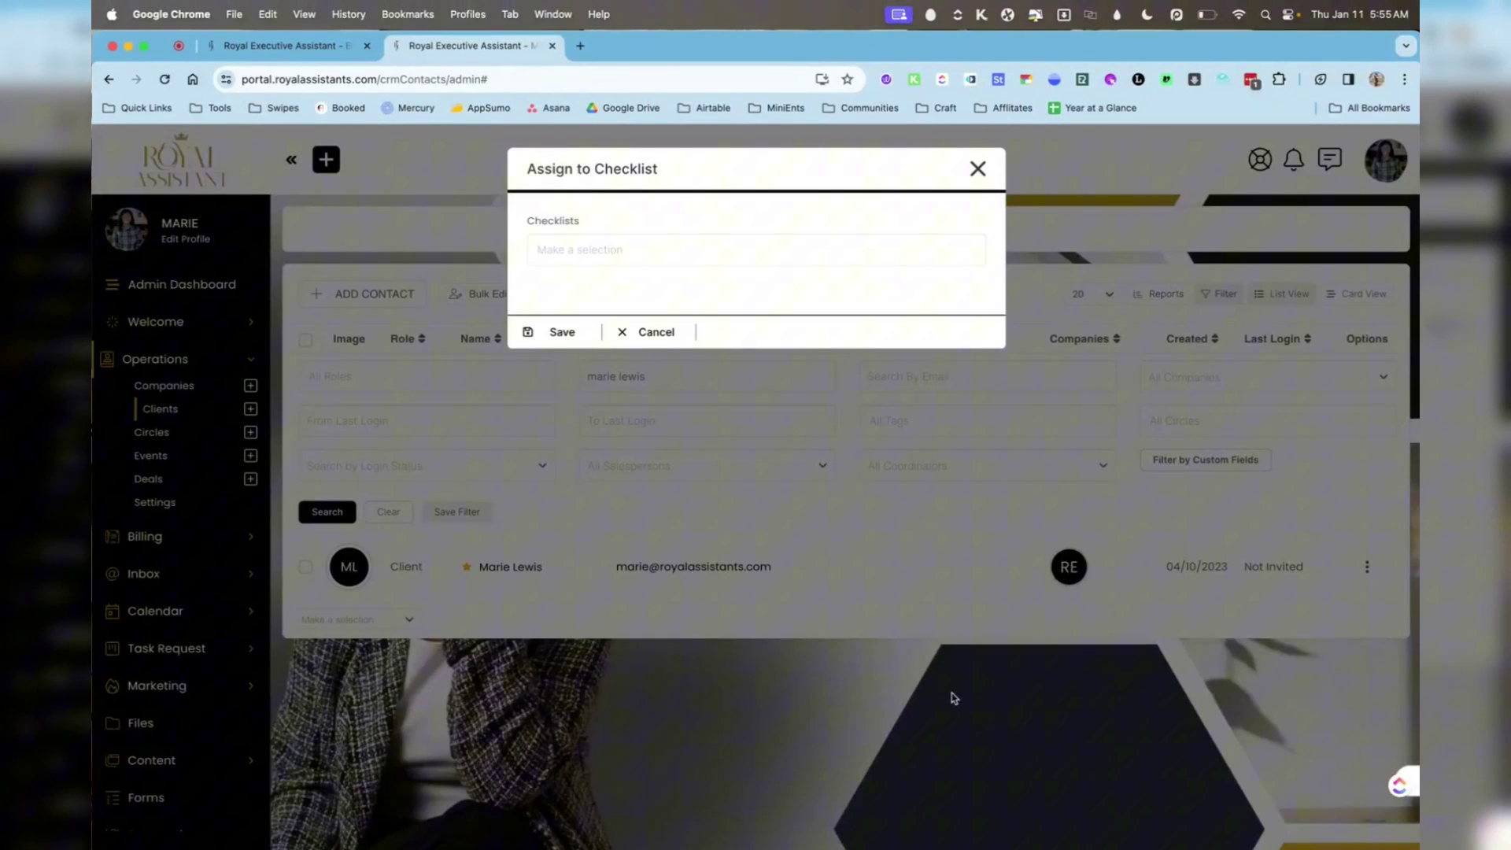
pyautogui.click(705, 257)
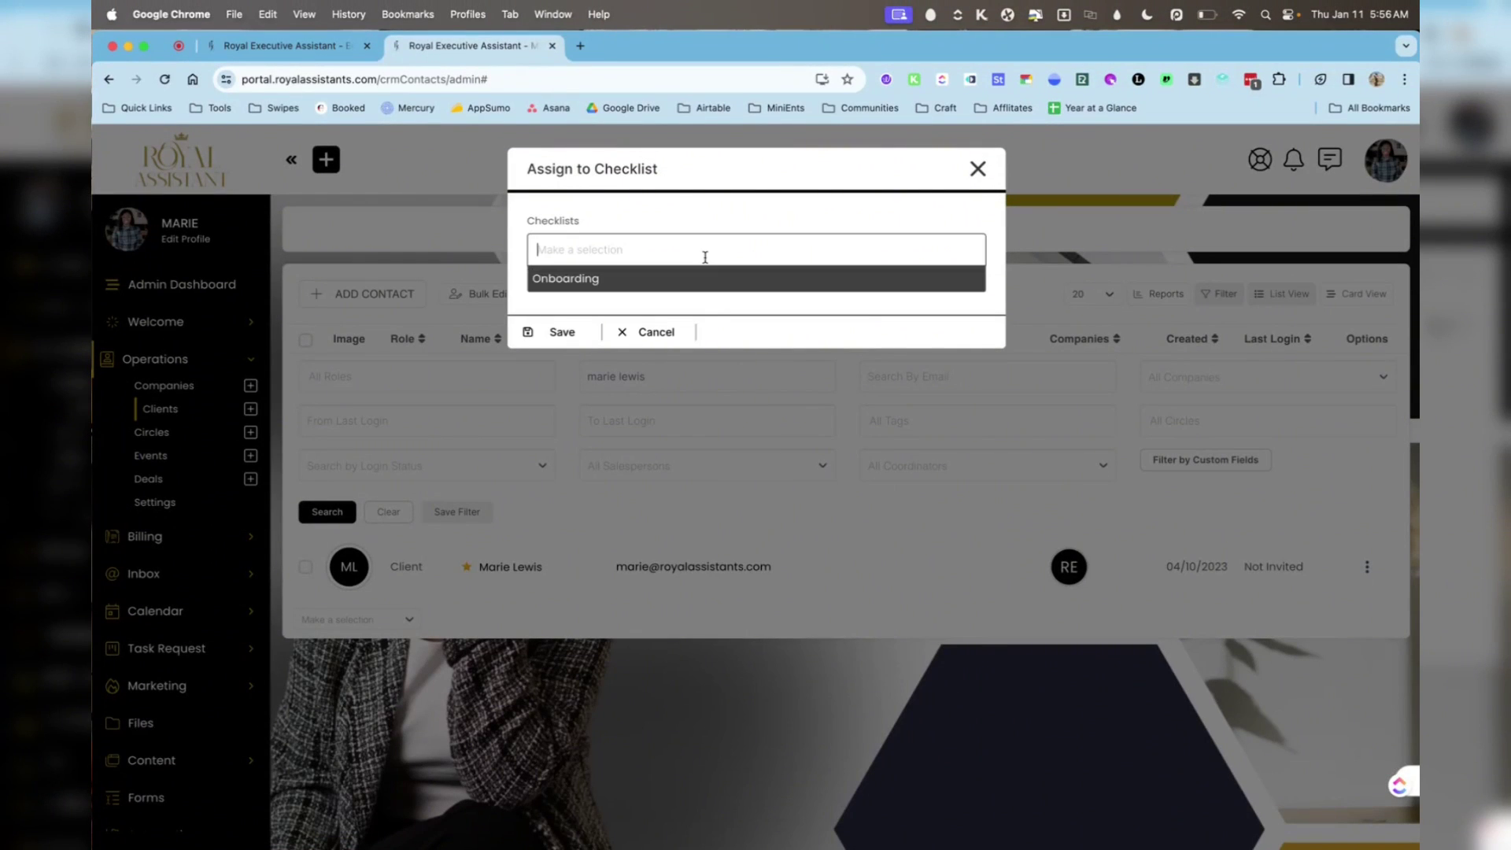
pyautogui.click(663, 283)
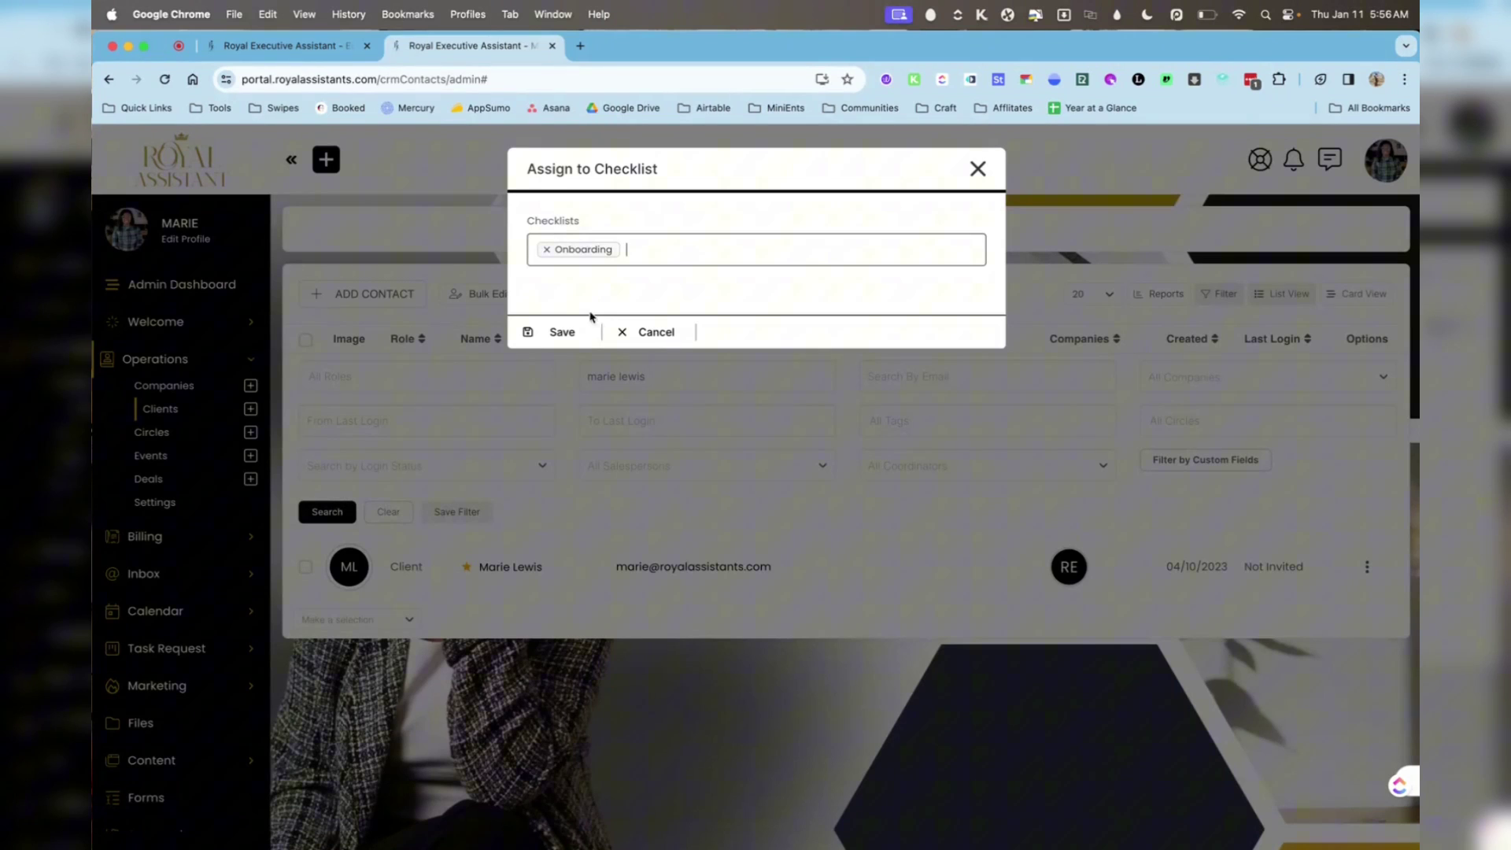
pyautogui.click(578, 335)
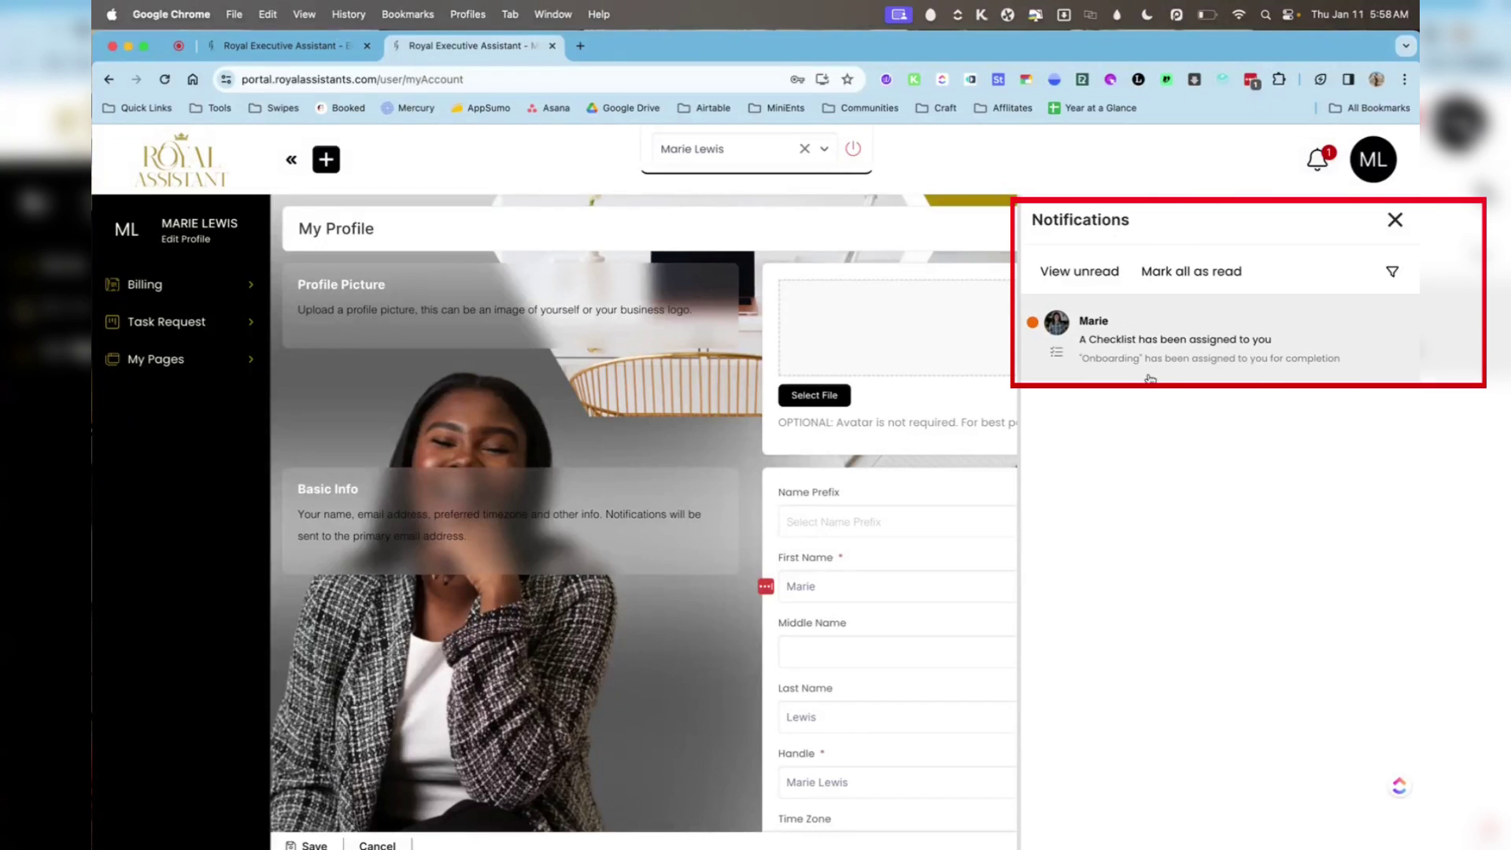
# Step: Show the client's unread notification that the Onboarding checklist was assigned for completion
pyautogui.moveTo(1160, 373)
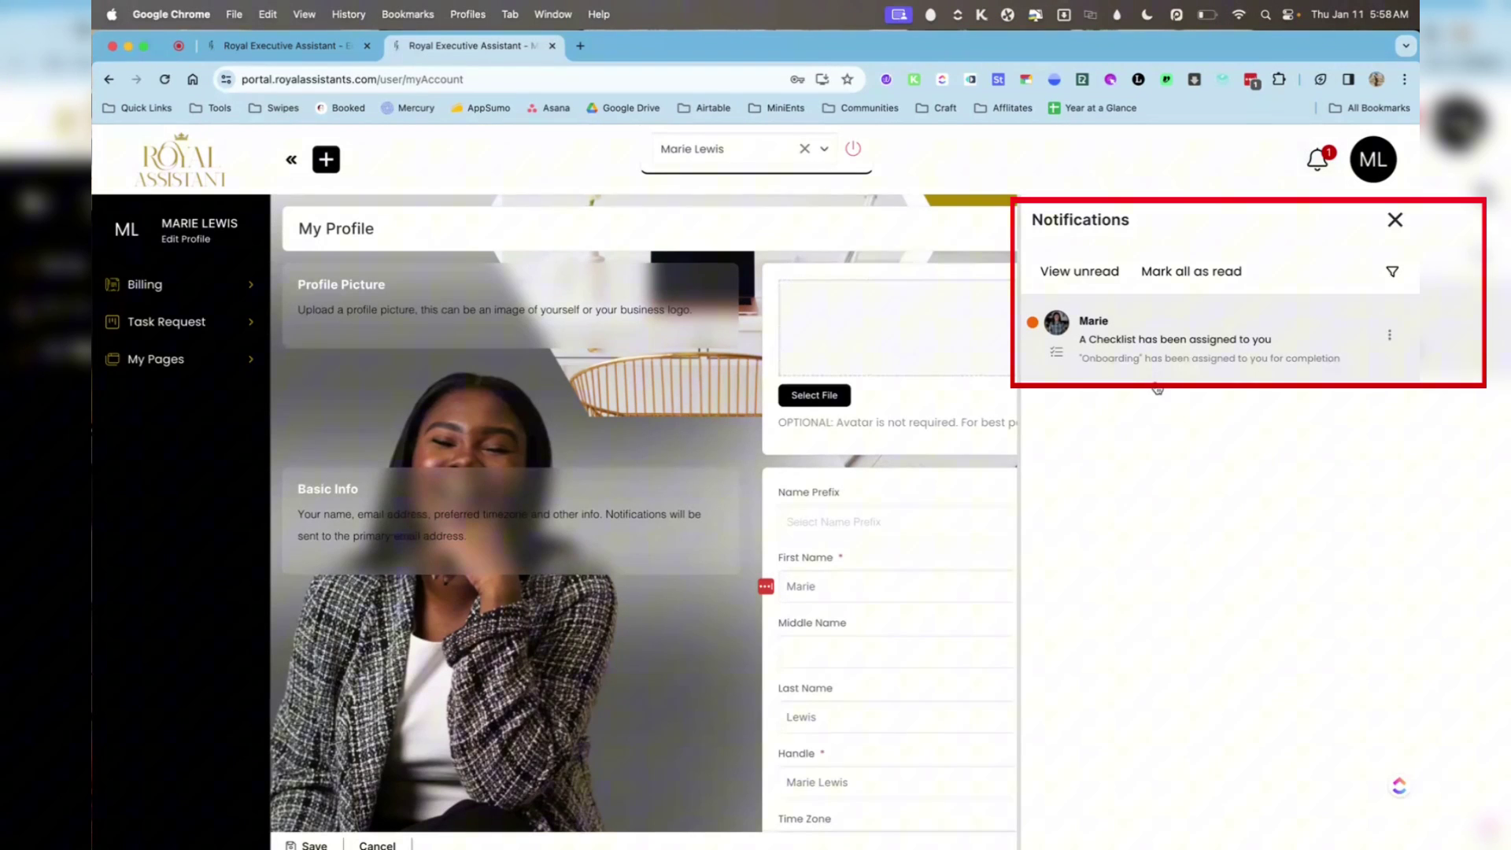